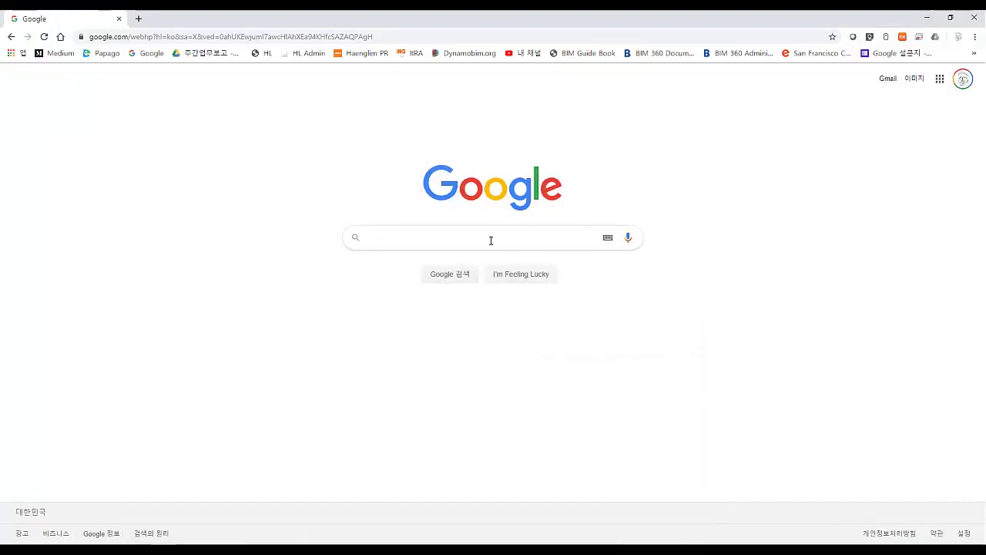
Search Google for "dynamo dictionary" and open the Dynamo Dictionary site at dictionary.dynamobim.com
type("dy")
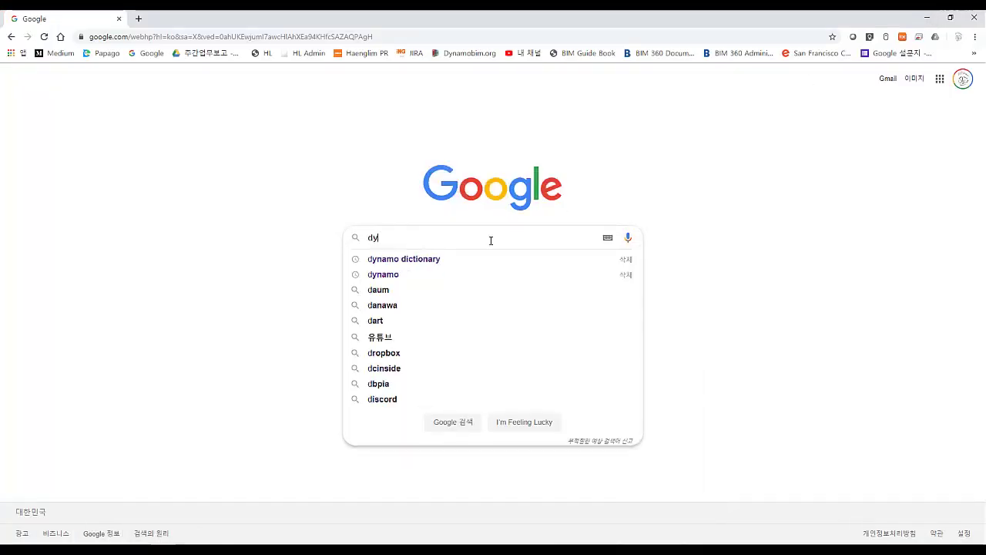
type("namo diction")
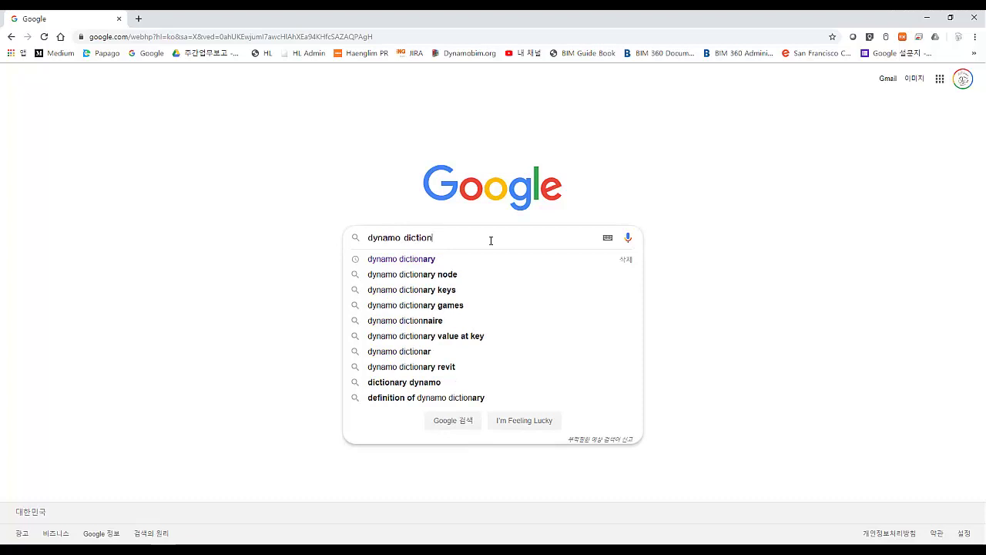
key("Down")
key("Return")
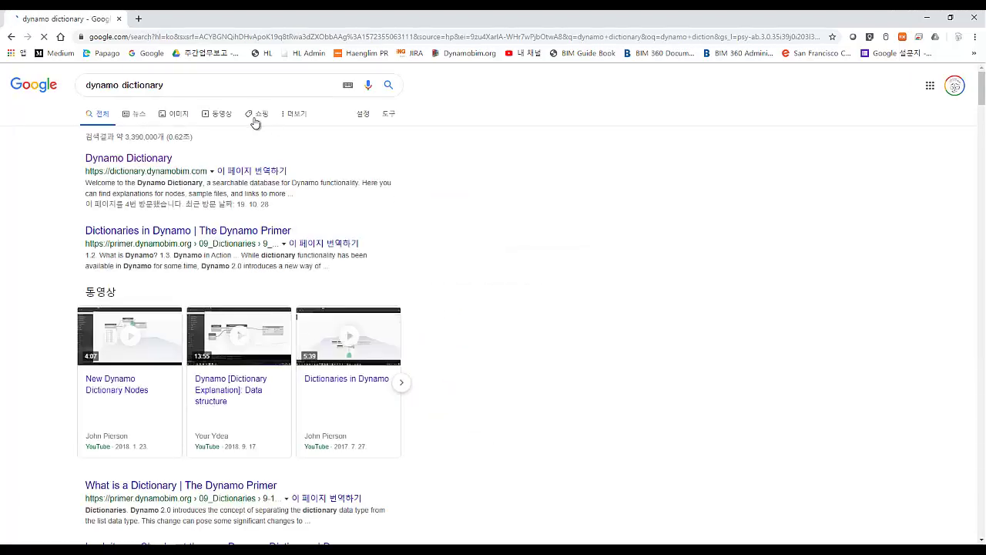
left_click(167, 163)
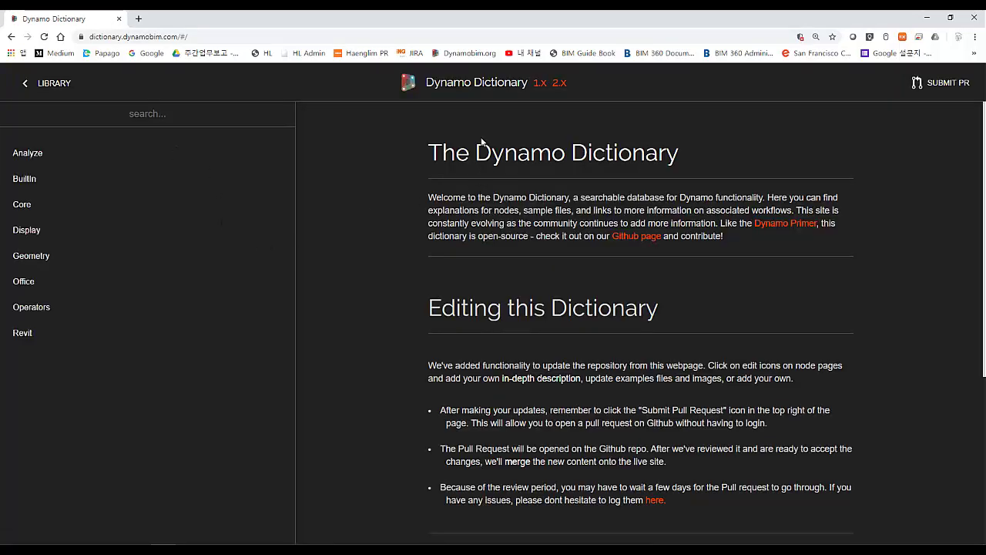
Switch the dictionary between its 1.x and 2.x versions to compare their categories, ending on 2.x
left_click(559, 83)
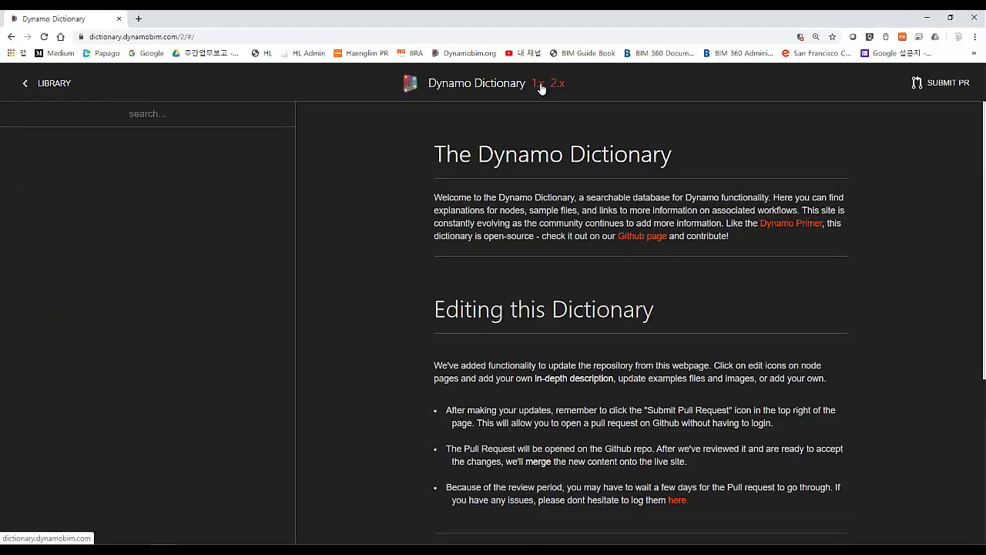
left_click(551, 89)
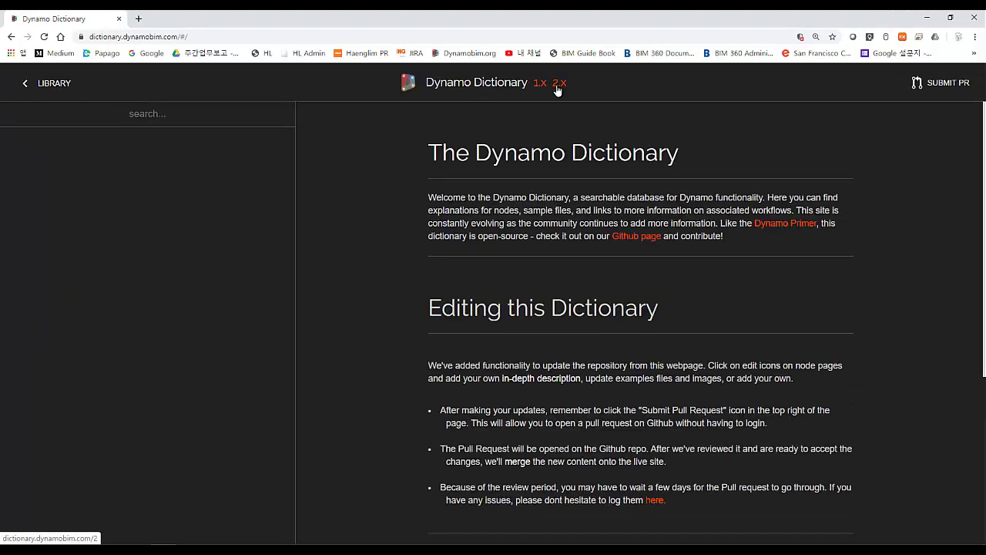
left_click(558, 84)
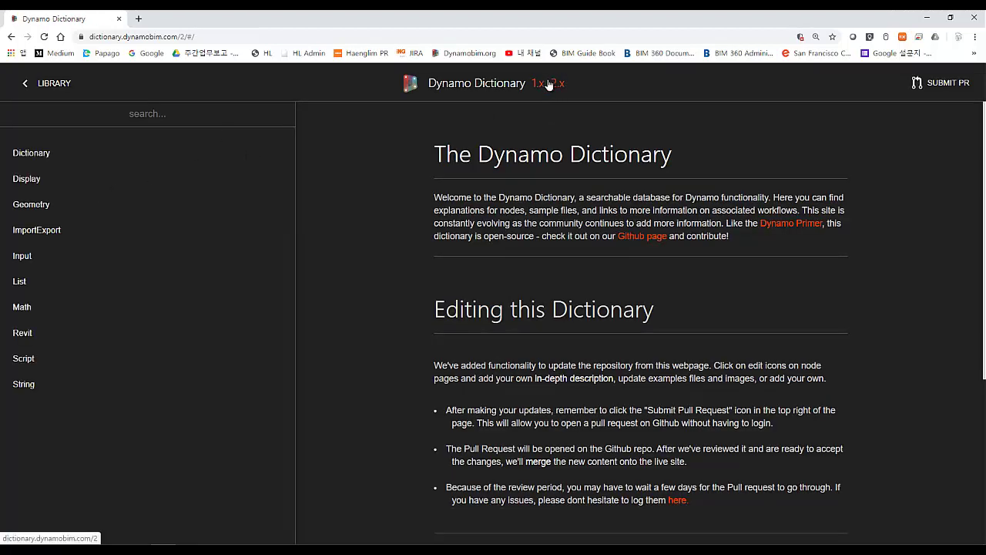
Expand the Geometry category, open its Curves group and check the Curve subcategory
left_click(46, 206)
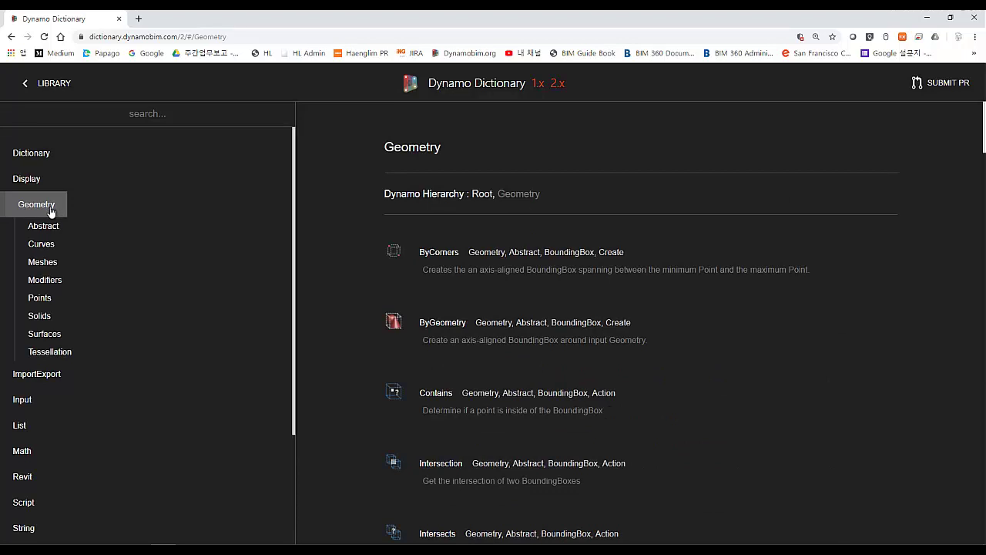
left_click(52, 252)
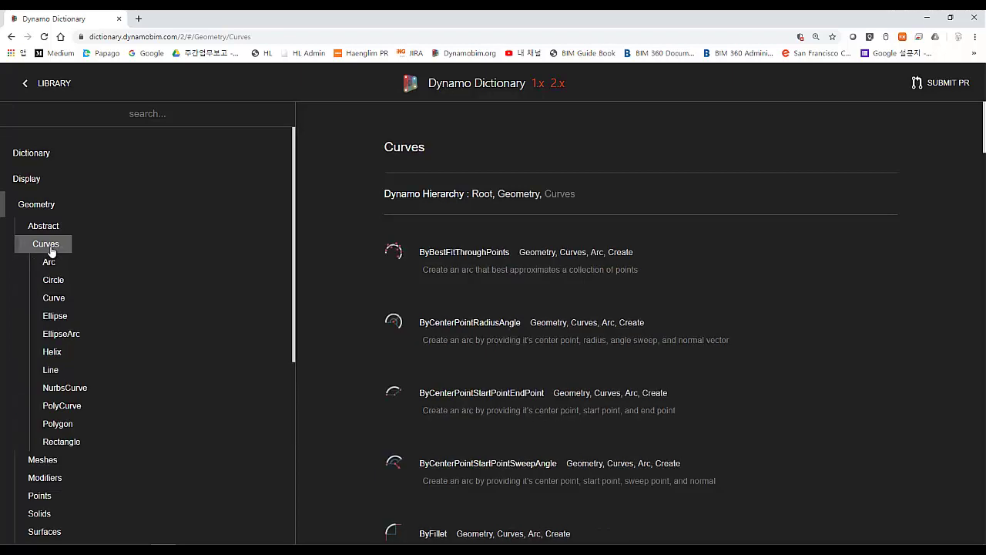
left_click(58, 305)
left_click(57, 305)
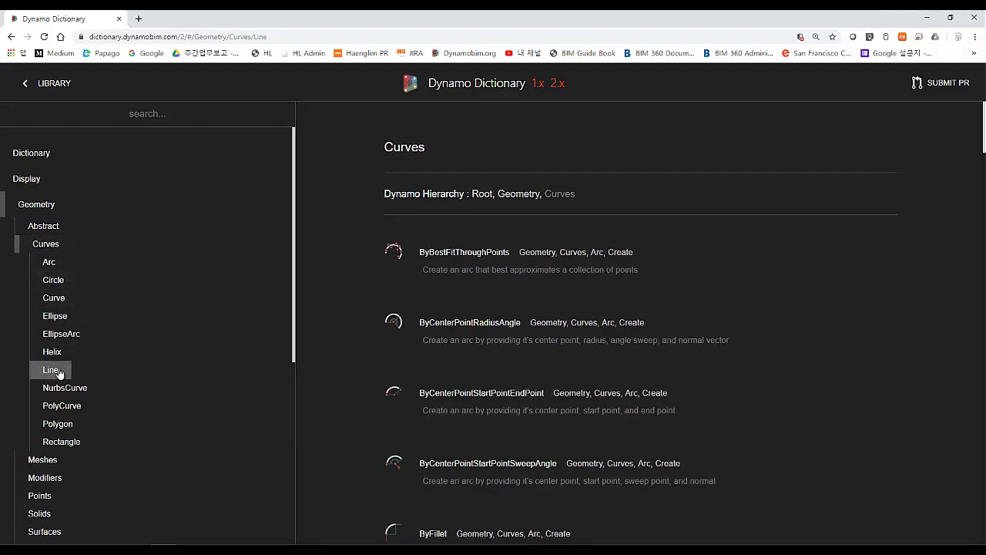
Examine the Line, NurbsCurve, PolyCurve, Polygon and Rectangle subcategories one after another, closing each, and collapse the Curves group
left_click(57, 371)
left_click(57, 371)
left_click(62, 387)
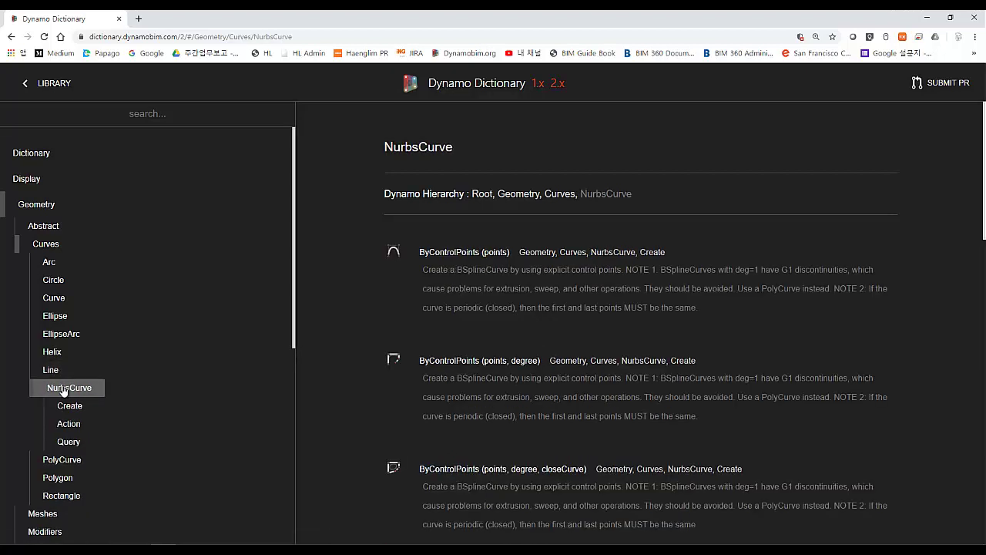
left_click(62, 388)
left_click(62, 407)
left_click(62, 408)
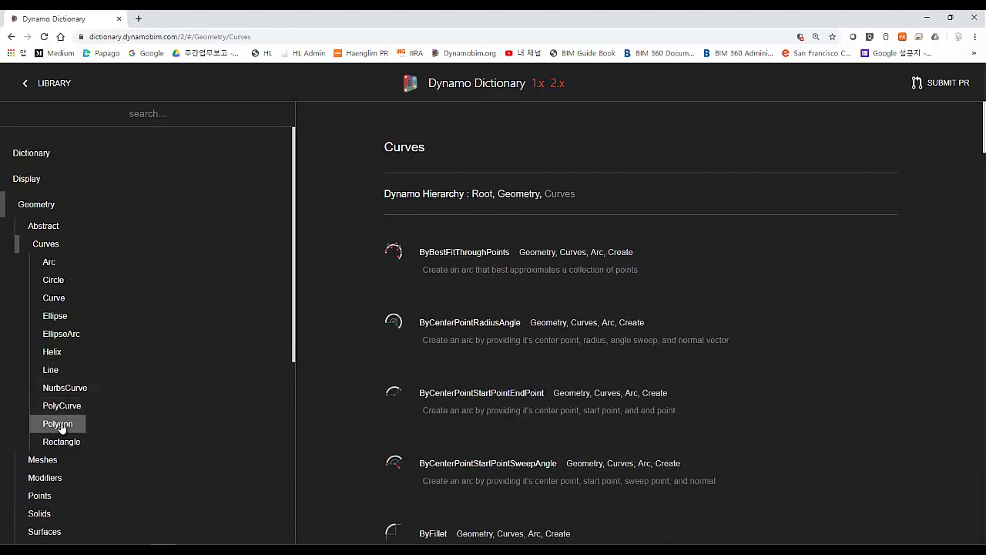
left_click(62, 425)
left_click(63, 425)
left_click(62, 441)
left_click(62, 442)
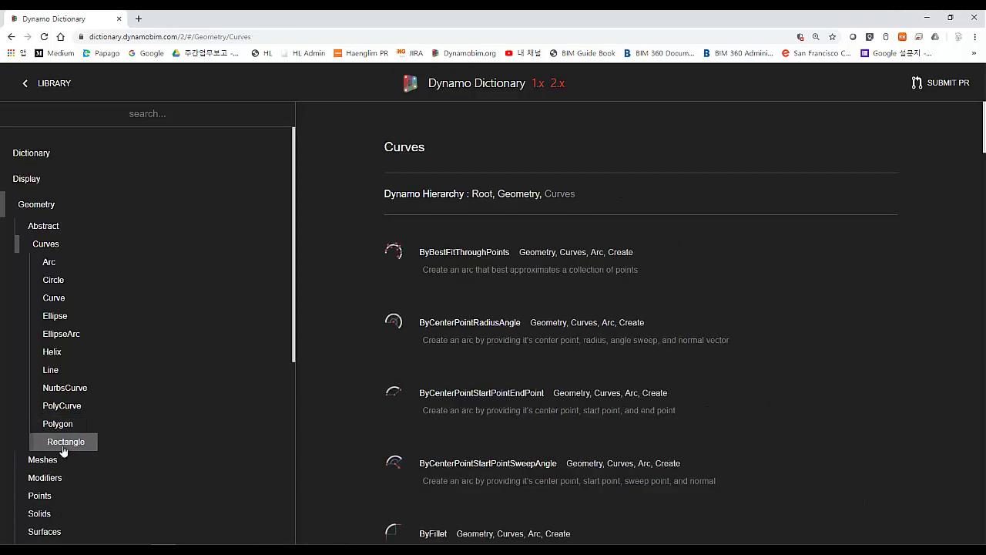
left_click(46, 247)
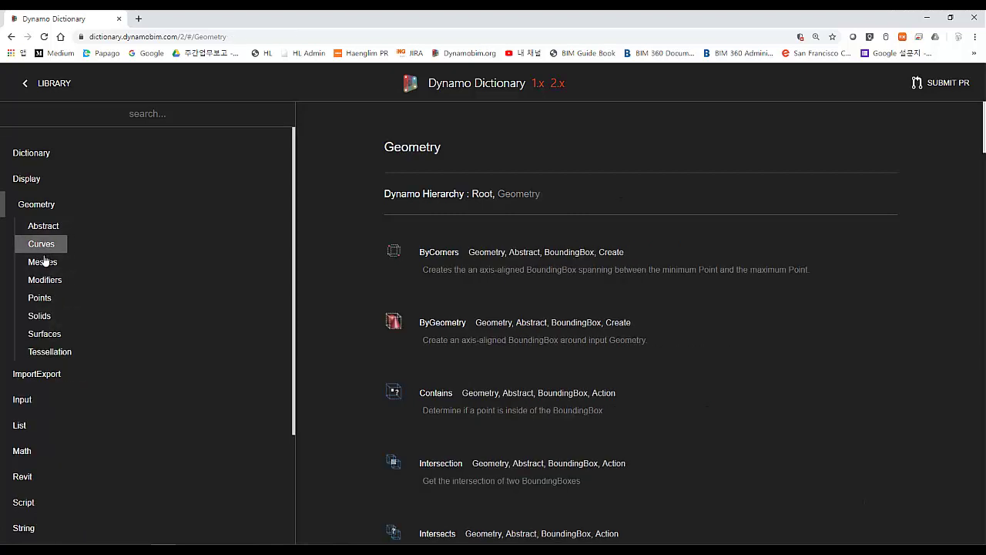
Look through the Points group and its UV nodes, collapse it, and briefly reopen and close Curves
left_click(43, 299)
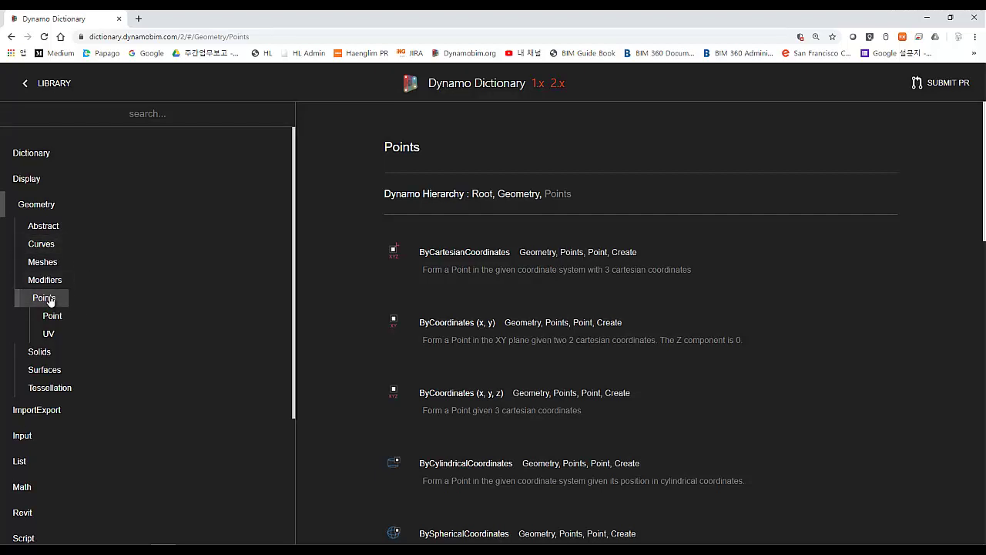
left_click(52, 334)
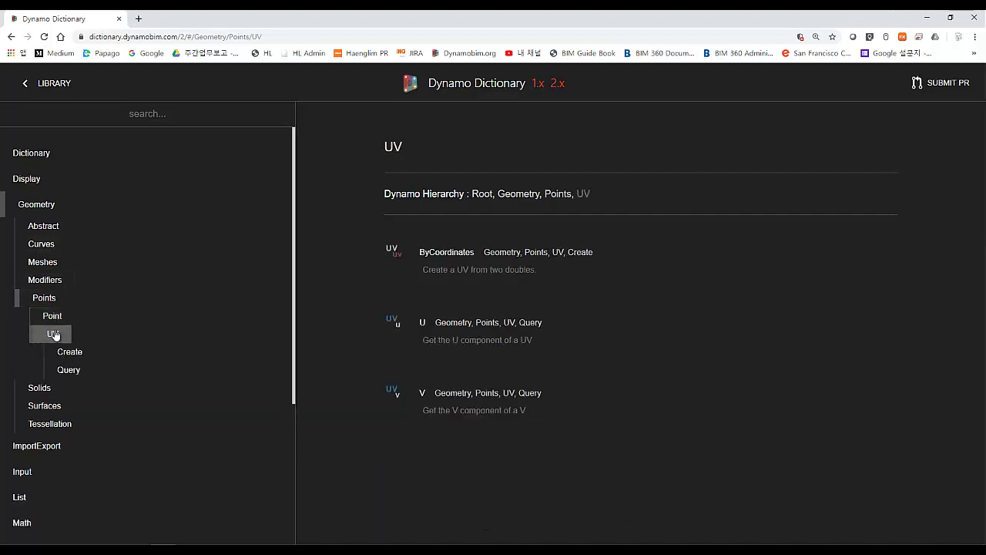
left_click(44, 298)
left_click(44, 298)
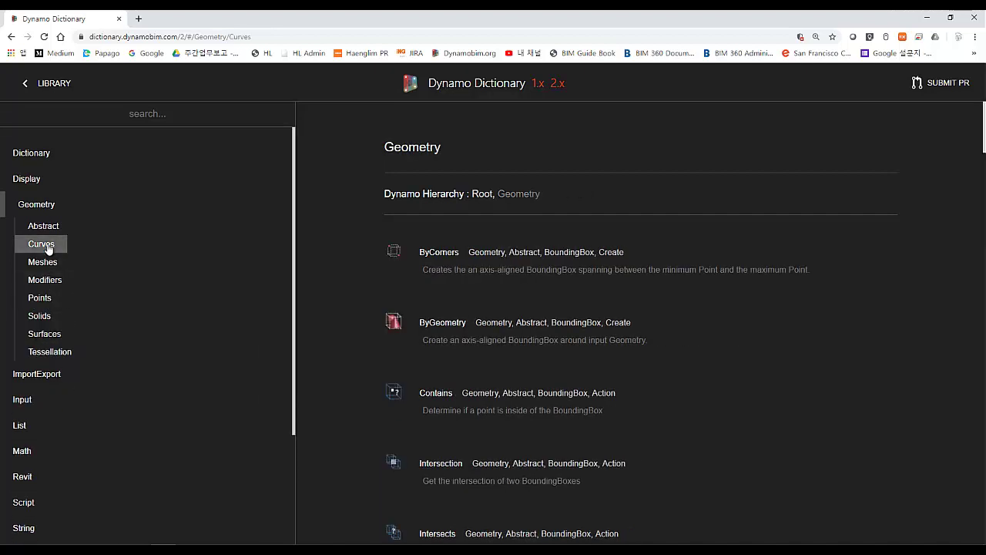
left_click(46, 245)
left_click(47, 245)
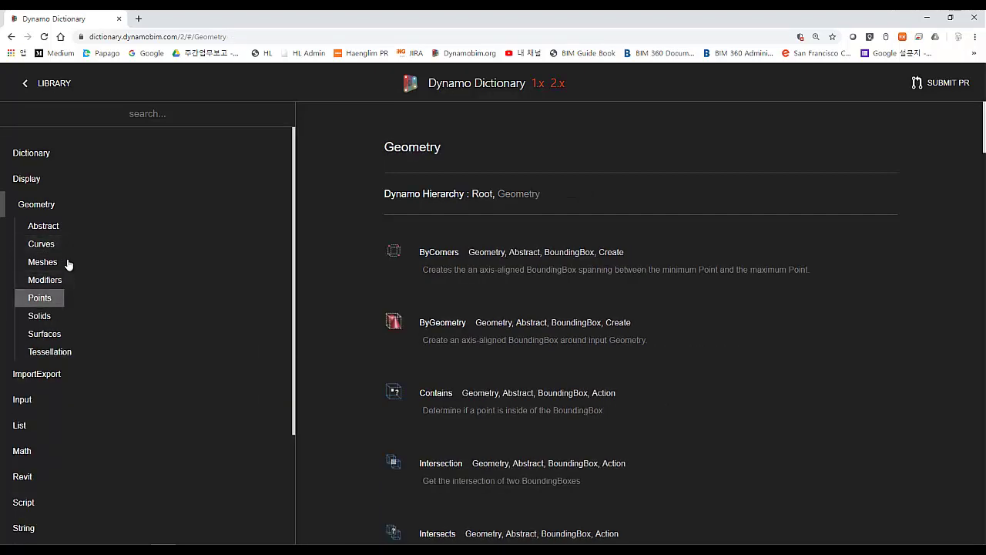
Open the Solids group under Geometry and review its cone and cuboid nodes
left_click(48, 317)
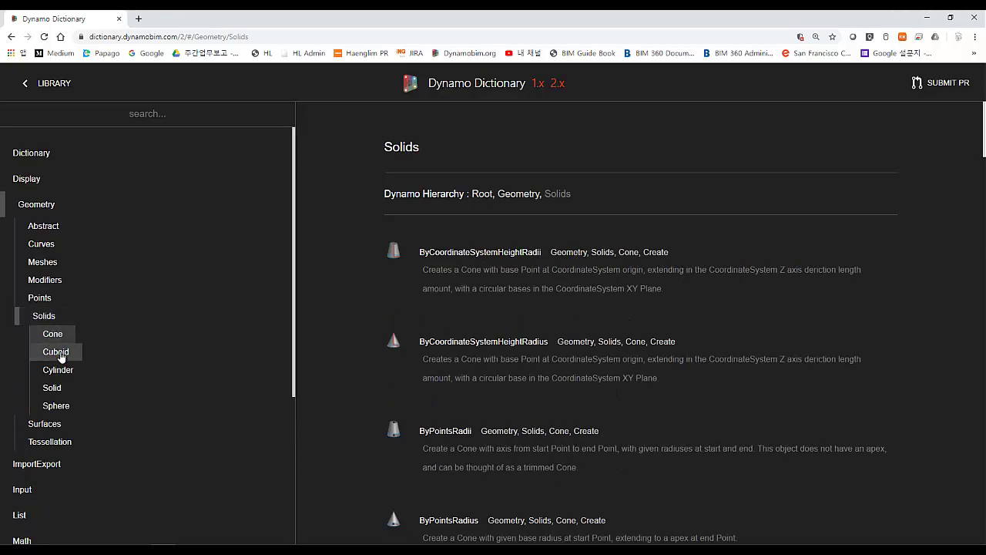
scroll(435, 313, "down", 1)
scroll(434, 313, "down", 10)
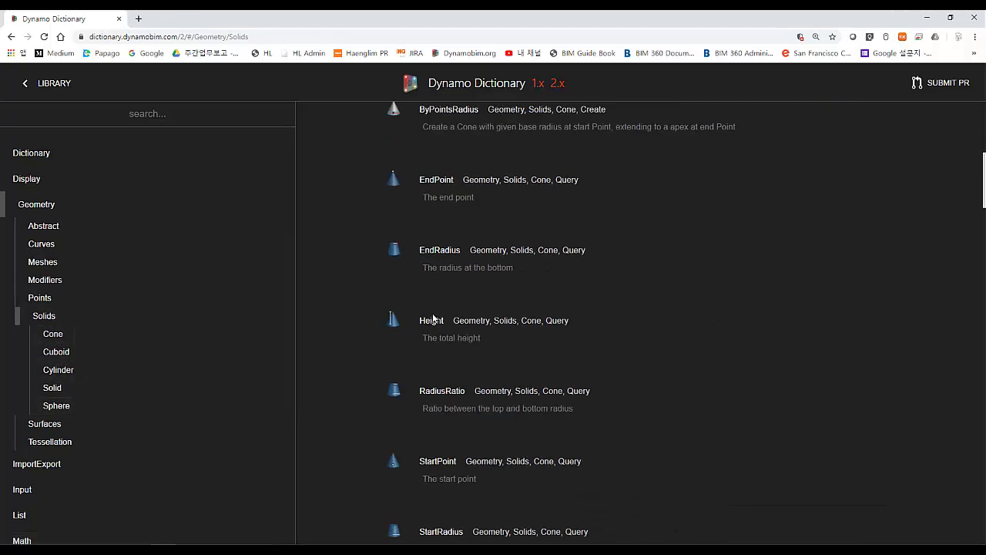
scroll(432, 313, "up", 6)
scroll(432, 313, "down", 6)
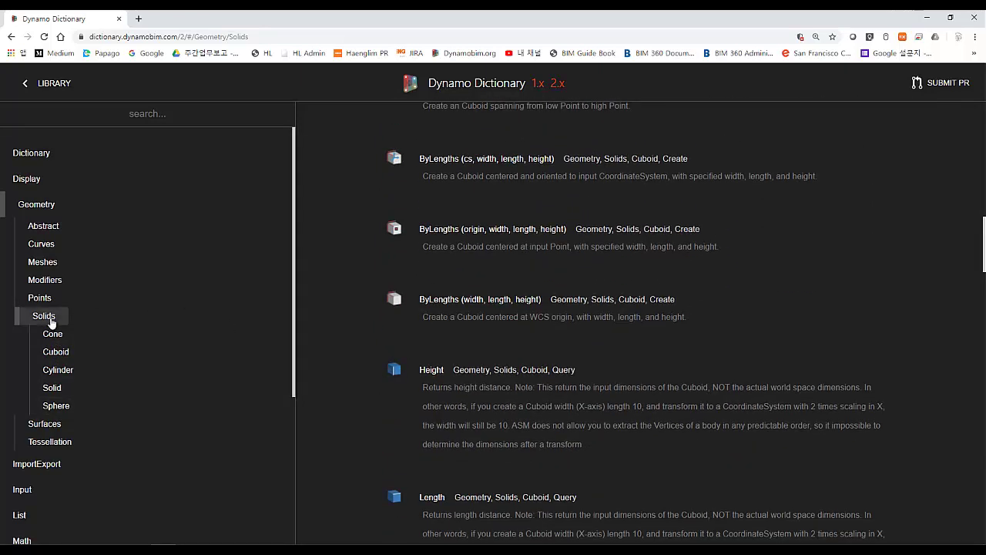
Compare the node lists of the Surfaces and Solids groups and collapse the Surfaces group
left_click(48, 423)
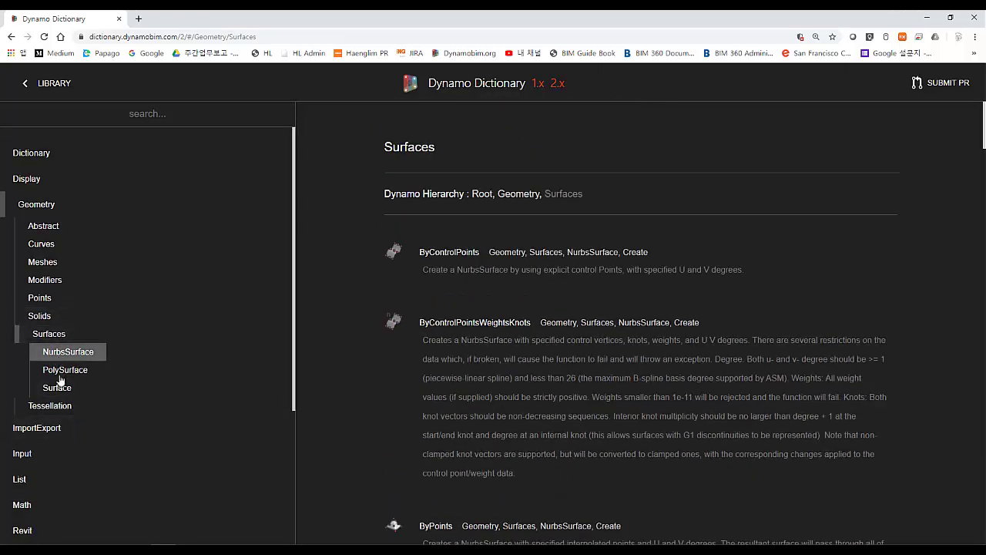
left_click(39, 316)
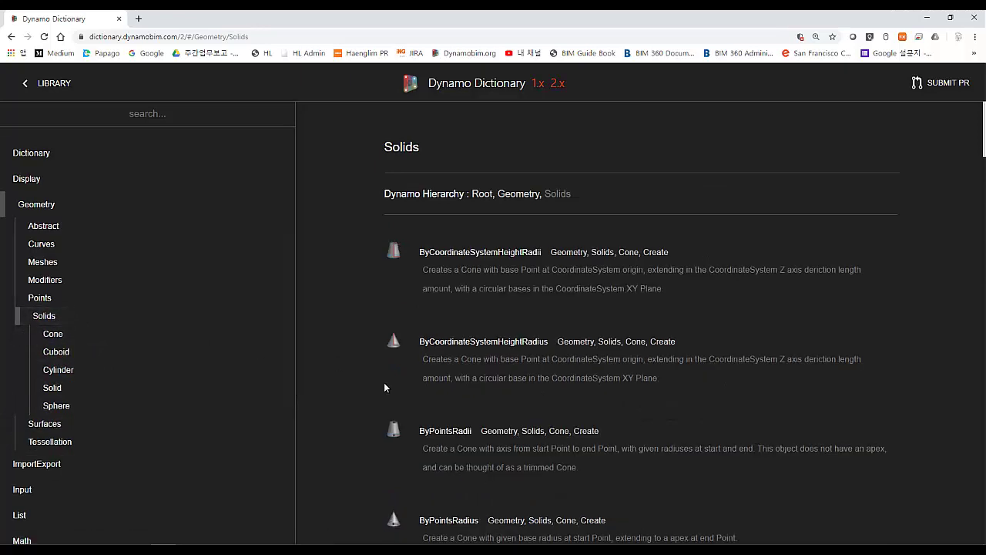
scroll(389, 393, "down", 10)
scroll(392, 399, "down", 2)
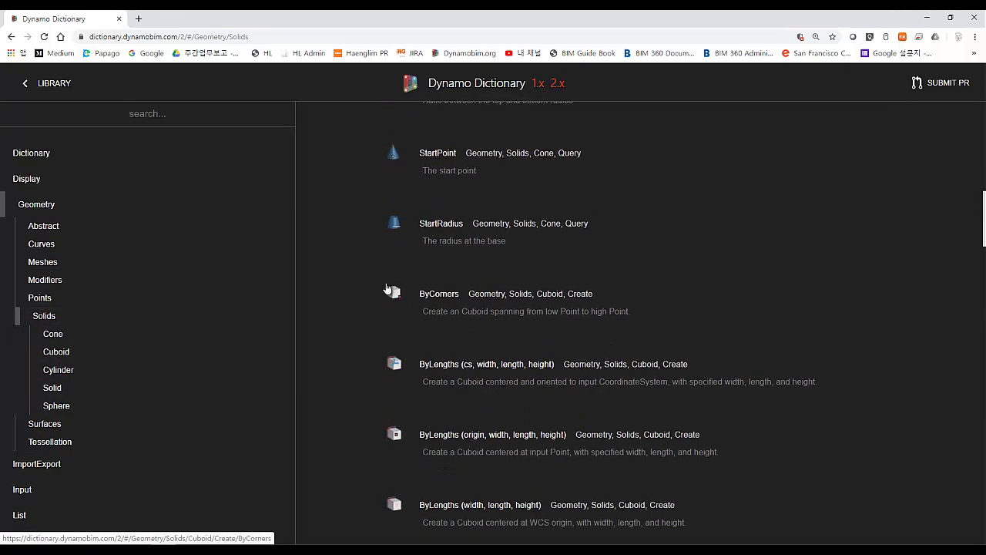
left_click(44, 424)
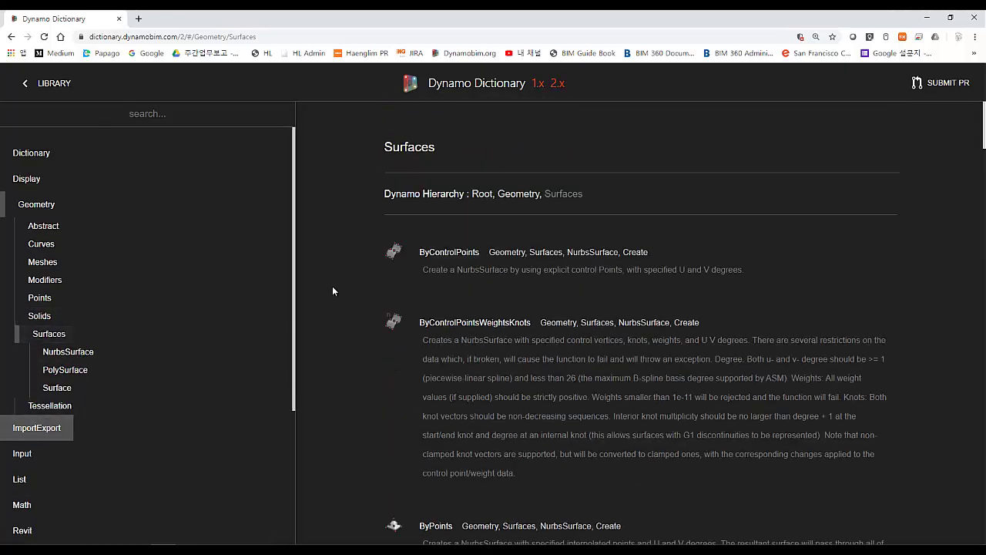
scroll(389, 329, "down", 10)
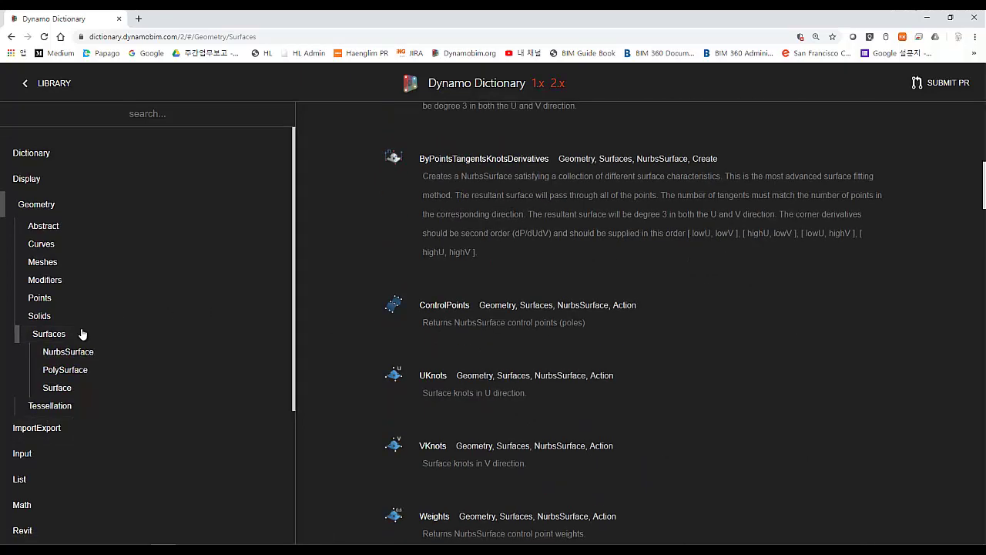
left_click(52, 334)
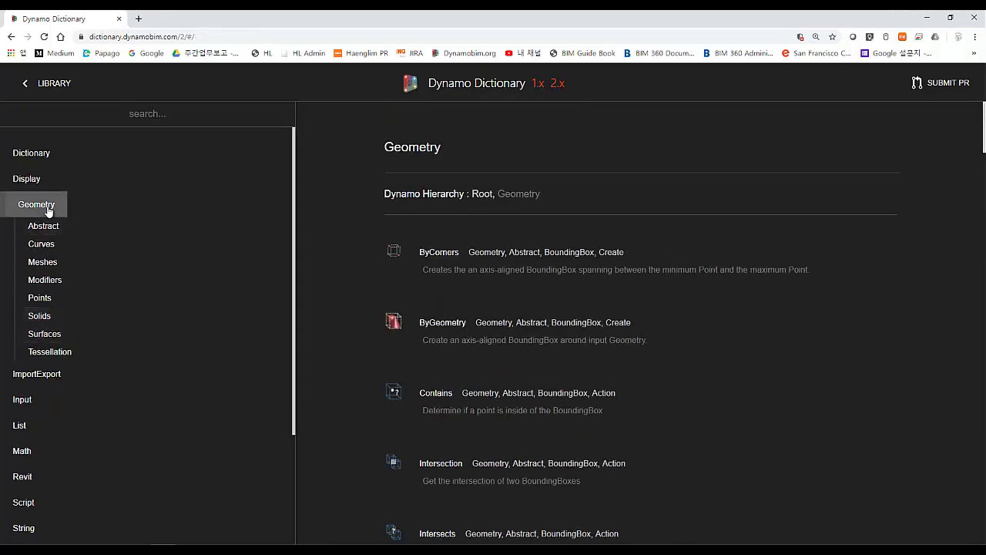
Collapse and reopen Geometry, and revisit its Solids, Surfaces, Curves and Points groups, leaving them all collapsed
left_click(46, 207)
left_click(47, 207)
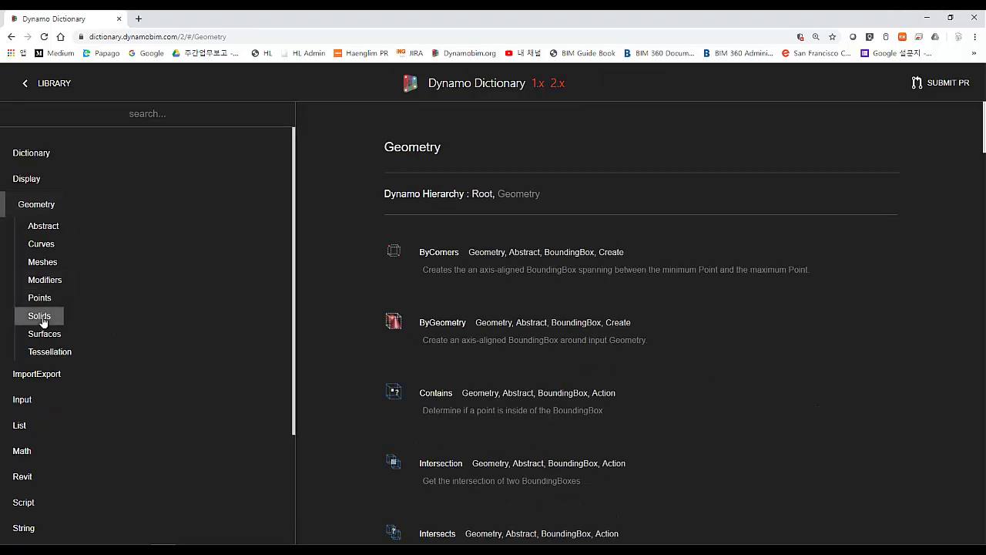
left_click(44, 317)
left_click(40, 422)
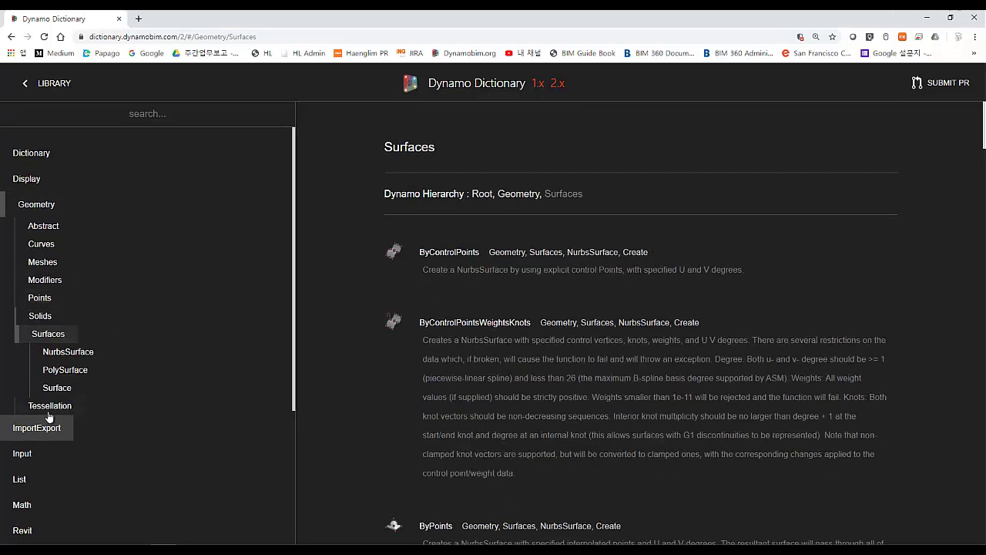
left_click(50, 245)
left_click(52, 245)
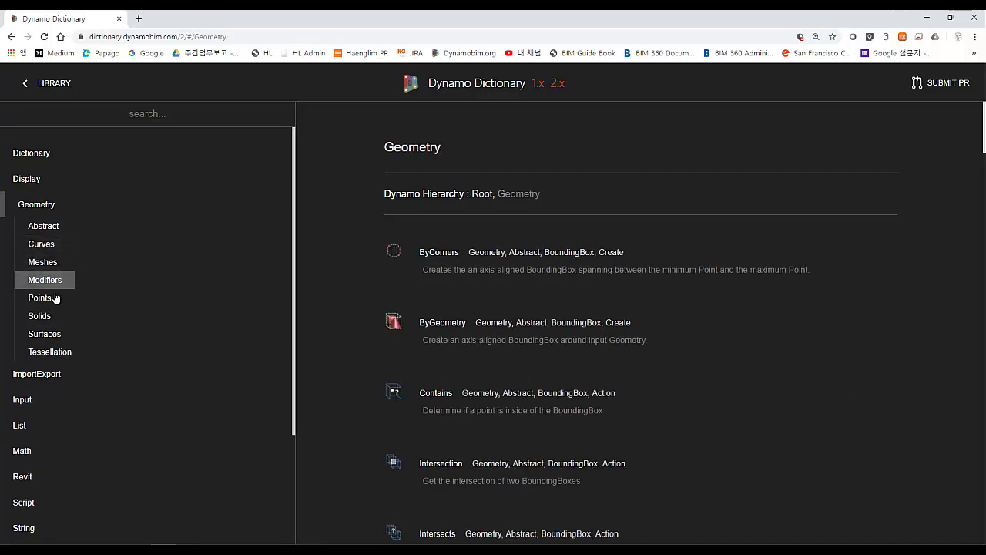
left_click(41, 297)
left_click(42, 297)
Search the dictionary for "geometry" and look through the matching nodes
left_click(183, 116)
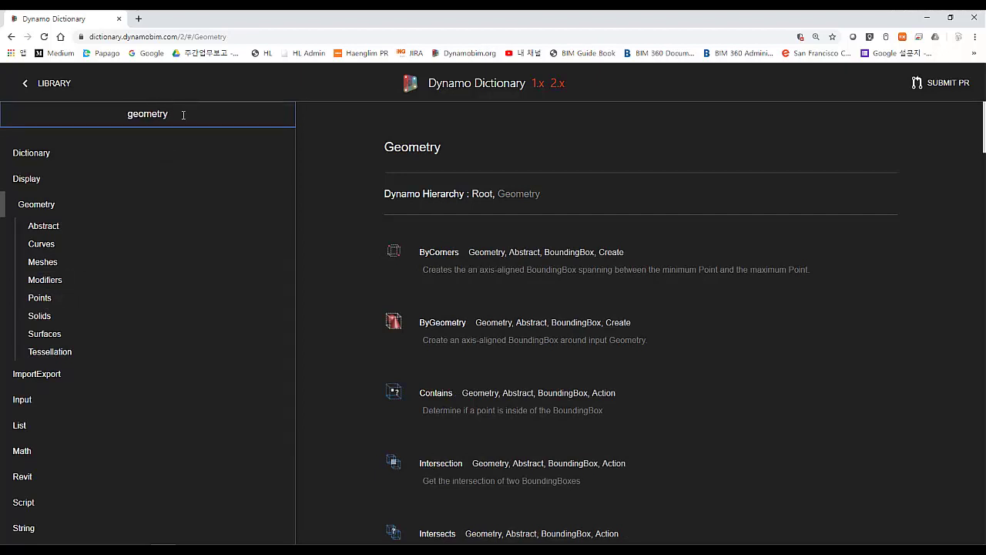
key("Return")
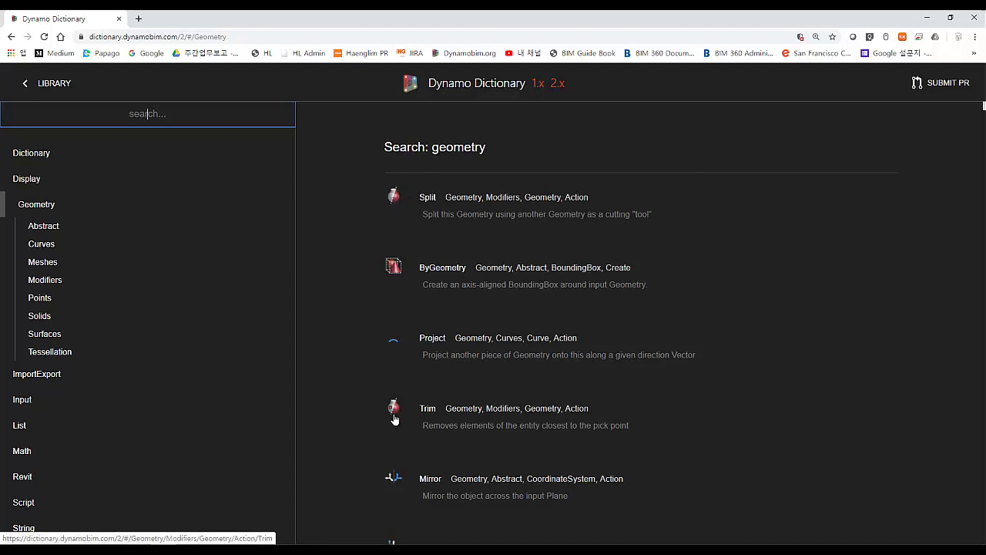
scroll(398, 332, "down", 8)
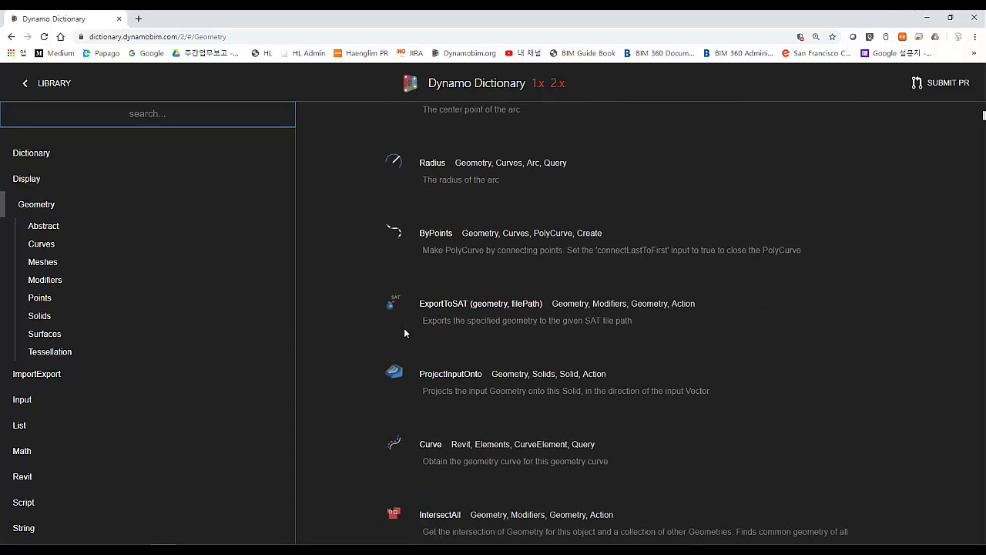
scroll(404, 333, "down", 10)
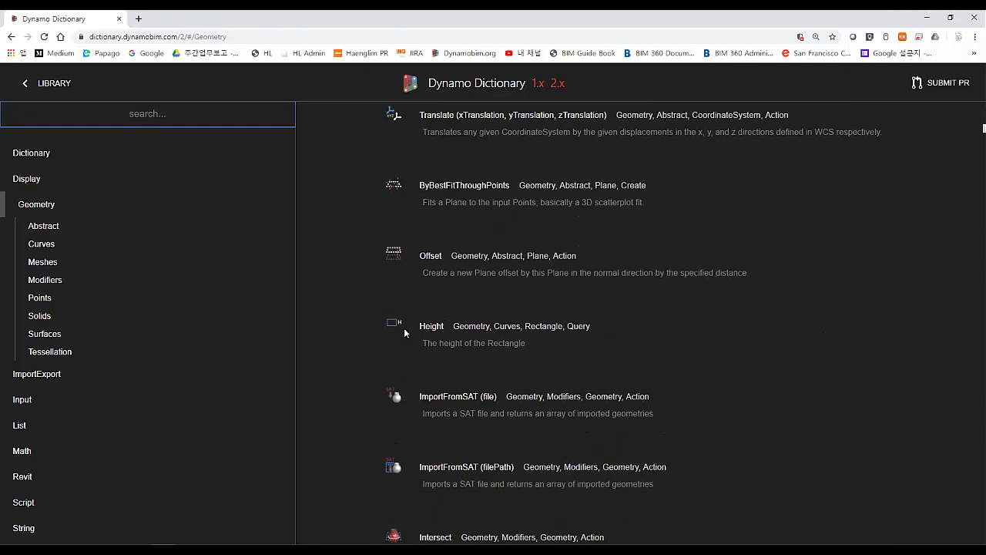
scroll(405, 333, "down", 4)
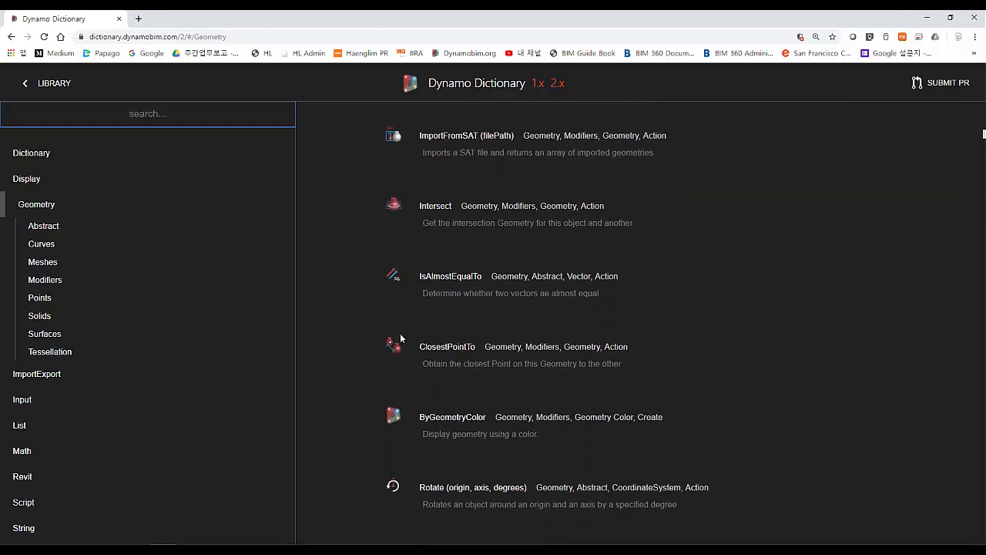
Look through the geometry search results and open the Geometry node listed under Revit, Elements, Element, Action
scroll(400, 337, "down", 7)
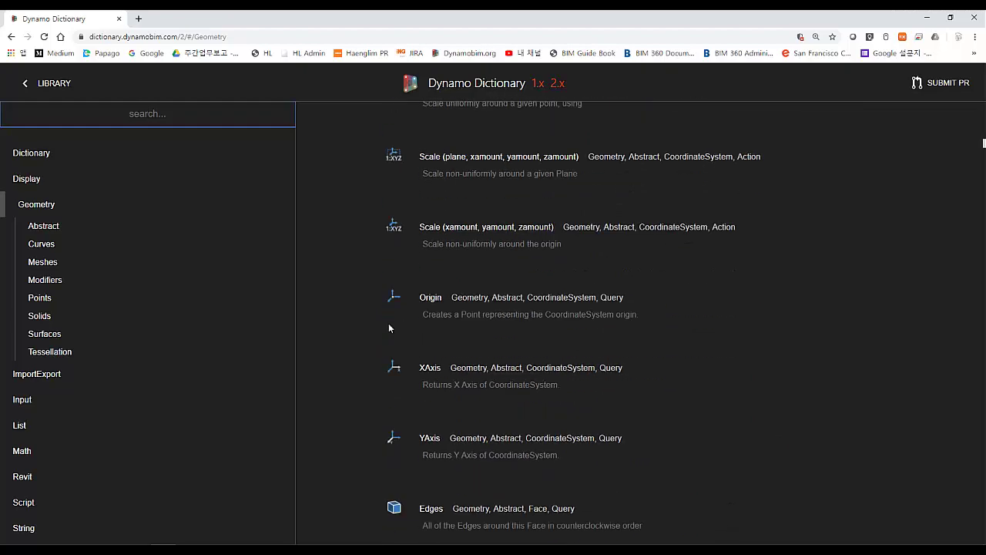
scroll(389, 328, "down", 8)
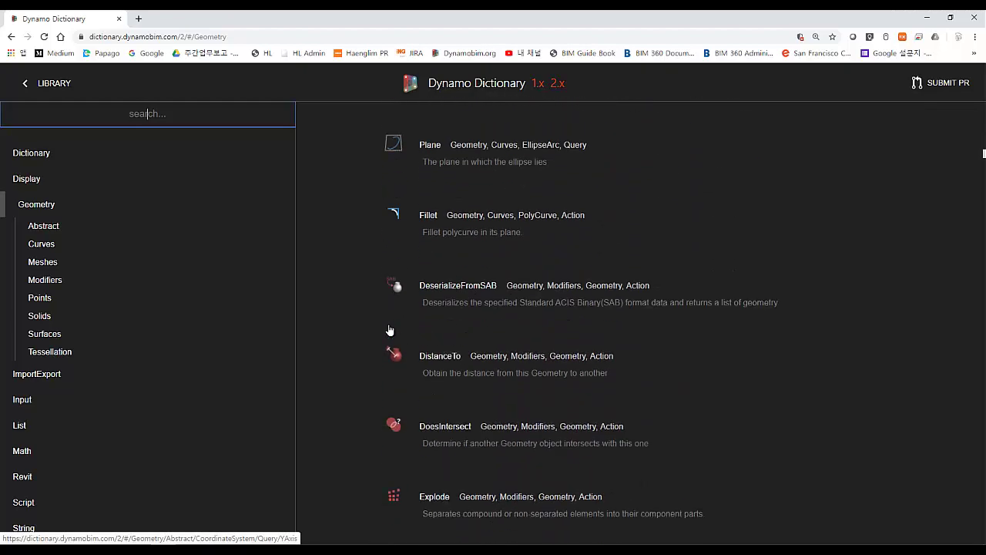
scroll(389, 330, "down", 6)
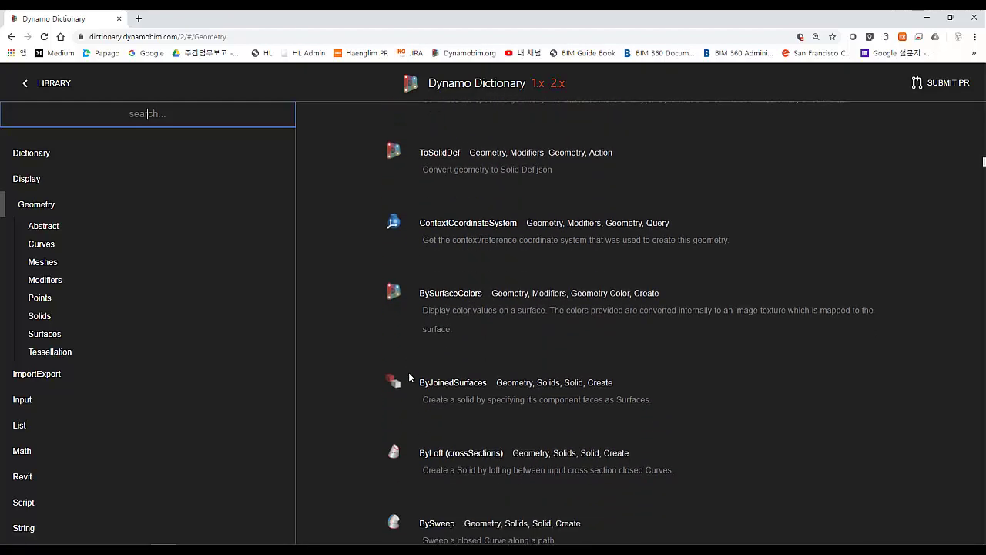
scroll(409, 378, "down", 4)
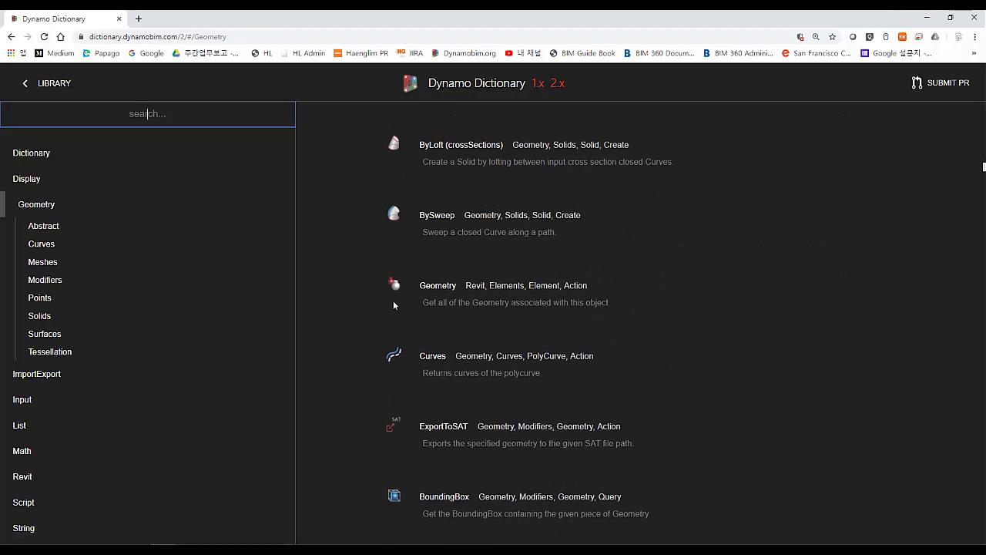
left_click(453, 287)
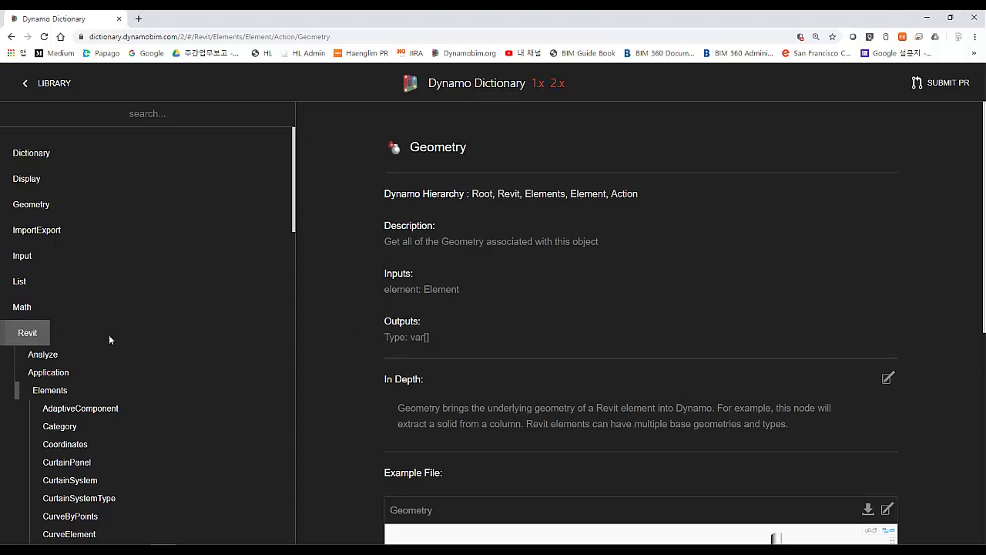
Browse the Revit Elements groups, view the Element Action node list and reopen its Geometry node
scroll(108, 334, "down", 1)
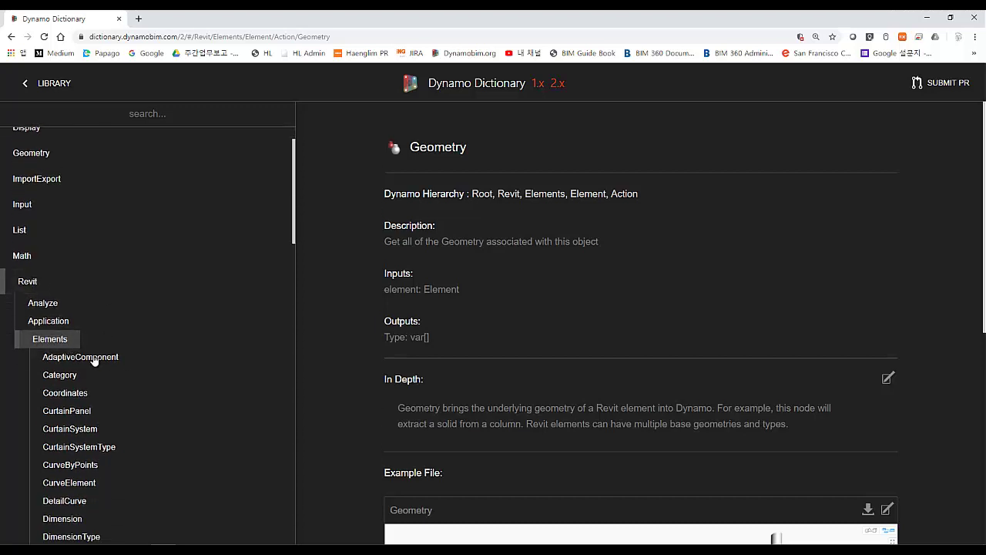
scroll(93, 360, "down", 4)
scroll(86, 231, "up", 1)
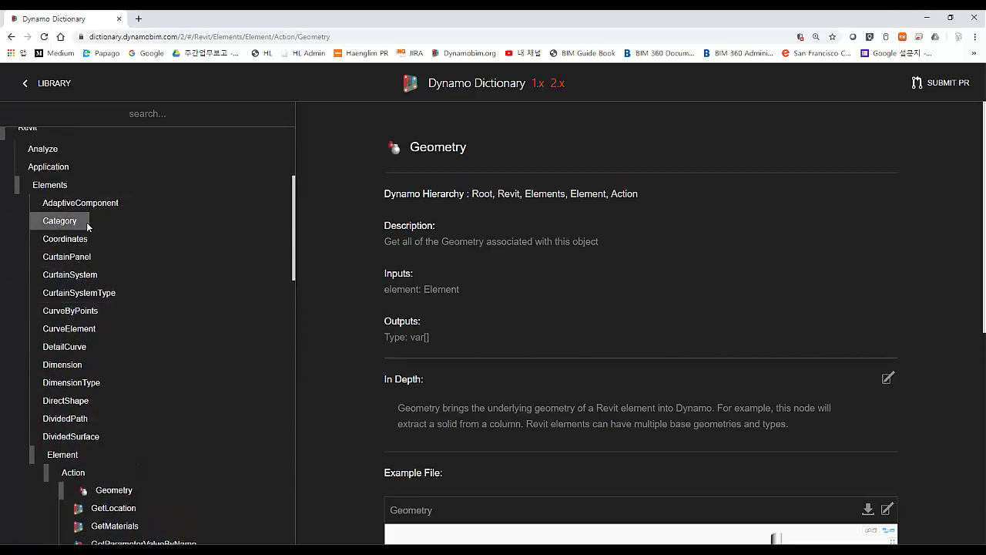
scroll(92, 347, "down", 3)
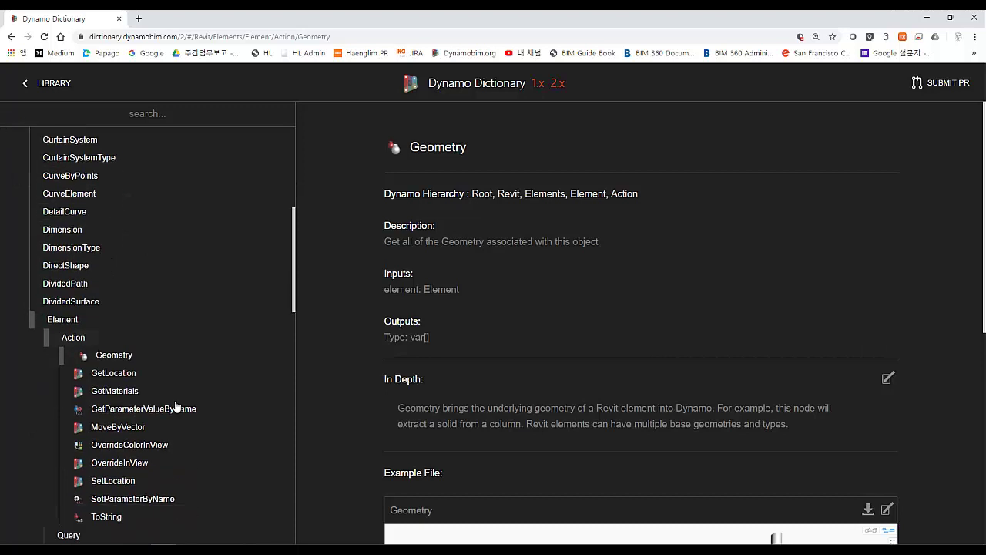
left_click(106, 343)
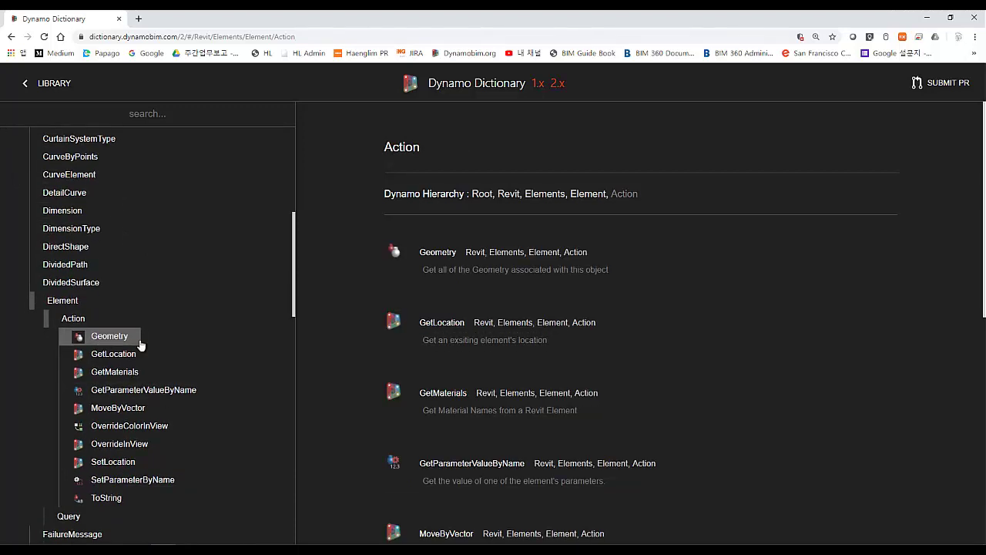
left_click(111, 343)
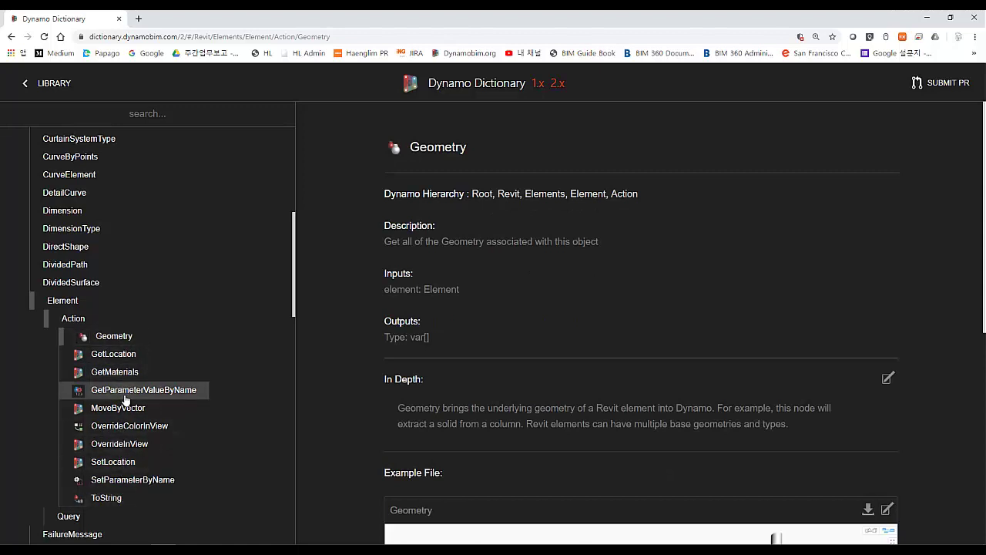
Compare the pages of the Geometry, GetParameterValueByName and SetParameterByName nodes in the Element Action group
left_click(129, 399)
left_click(100, 336)
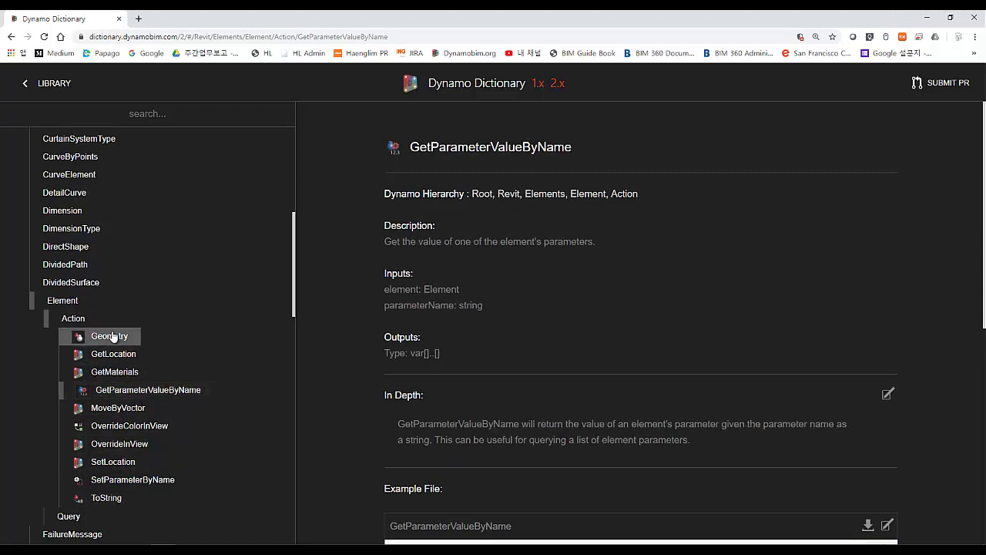
left_click(143, 479)
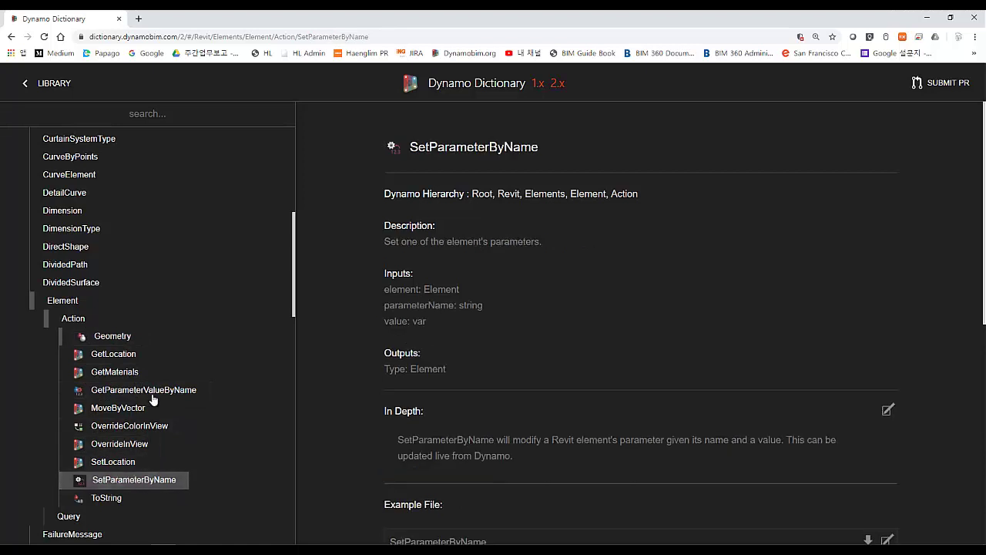
left_click(138, 390)
left_click(166, 480)
left_click(171, 400)
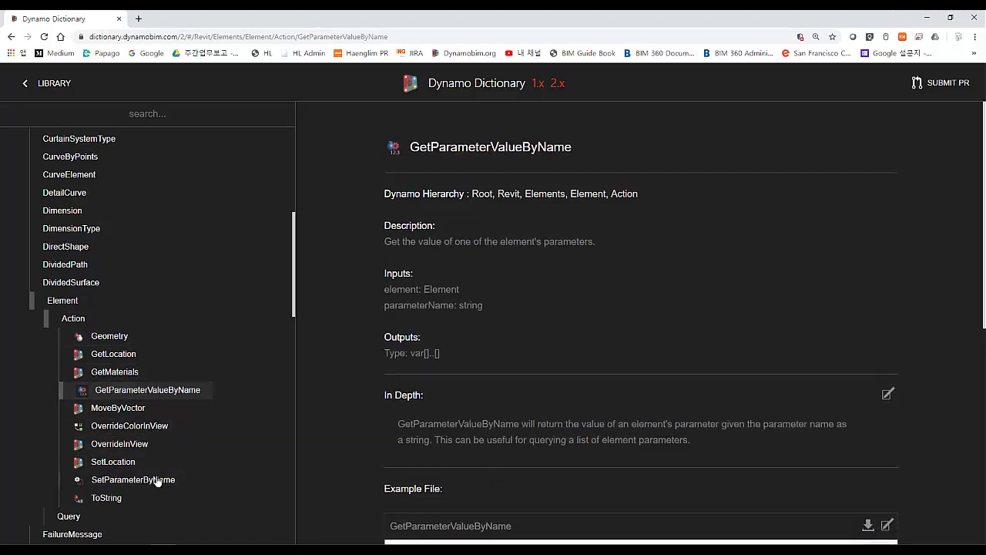
left_click(154, 479)
left_click(148, 392)
left_click(110, 336)
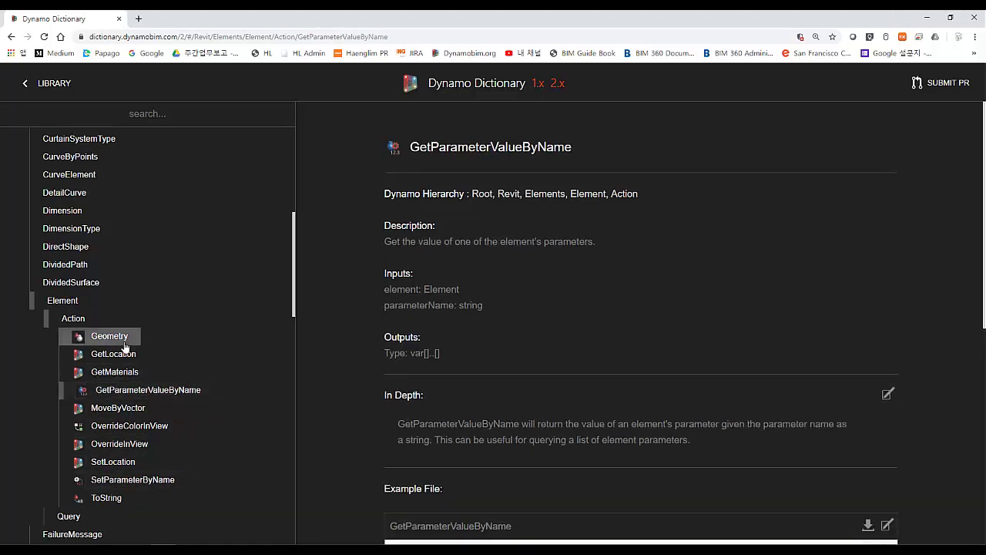
left_click(134, 392)
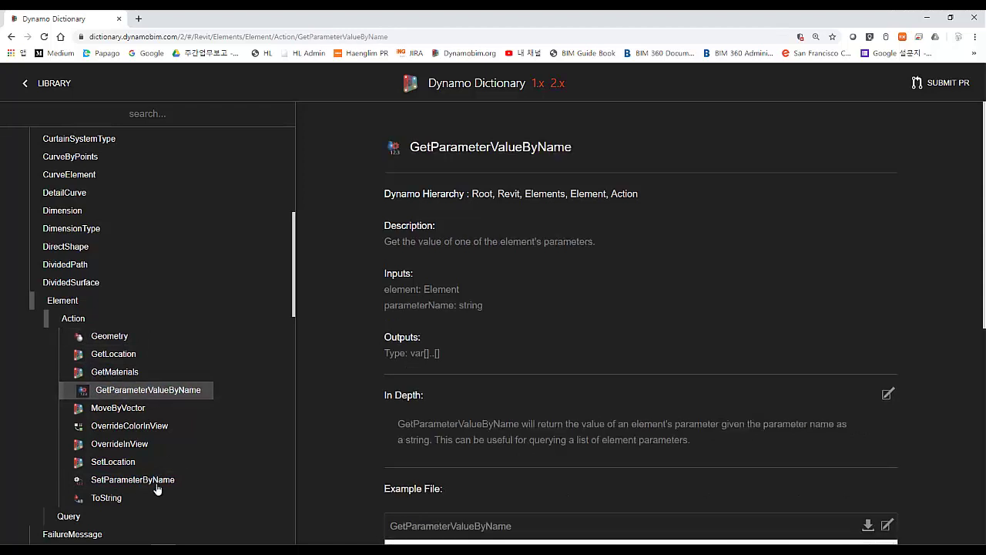
left_click(159, 479)
left_click(160, 395)
left_click(159, 478)
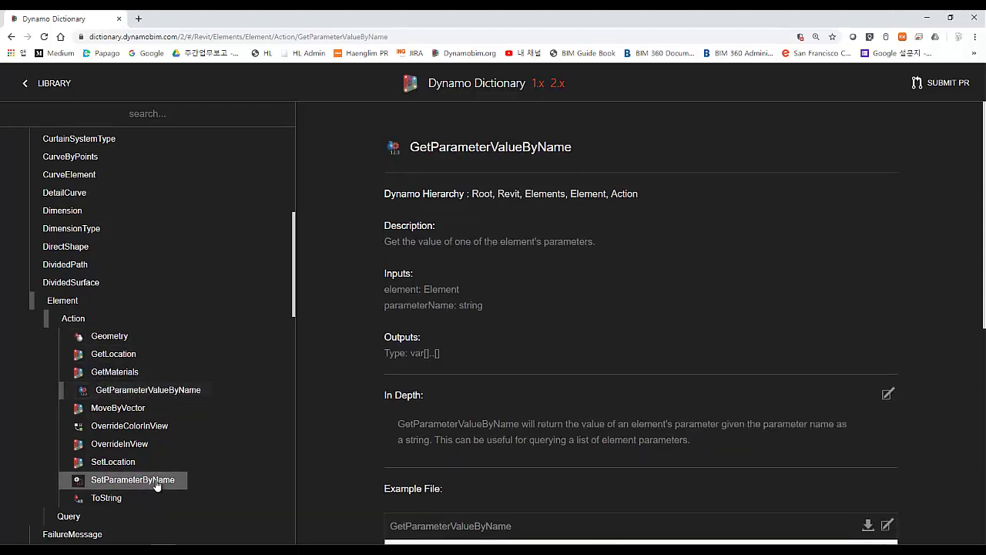
left_click(192, 391)
left_click(162, 480)
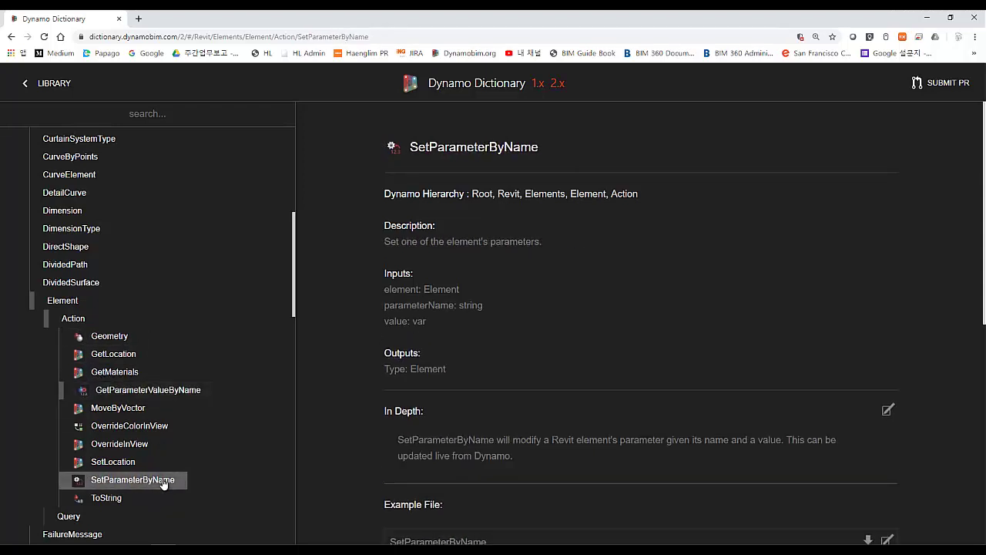
left_click(192, 390)
Collapse the Element, Elements and Revit groups in the dictionary's node tree
scroll(169, 388, "down", 3)
scroll(72, 223, "up", 2)
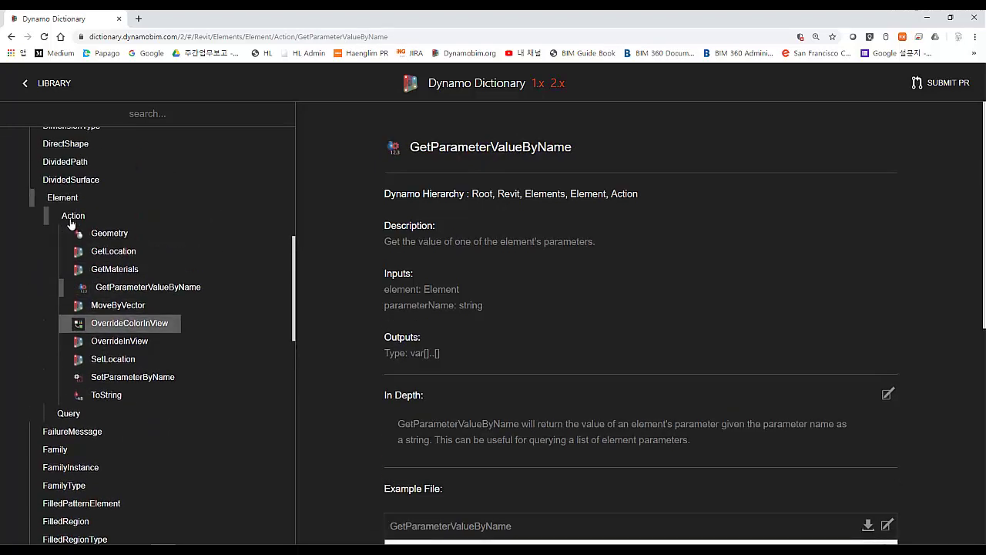
left_click(62, 196)
left_click(54, 306)
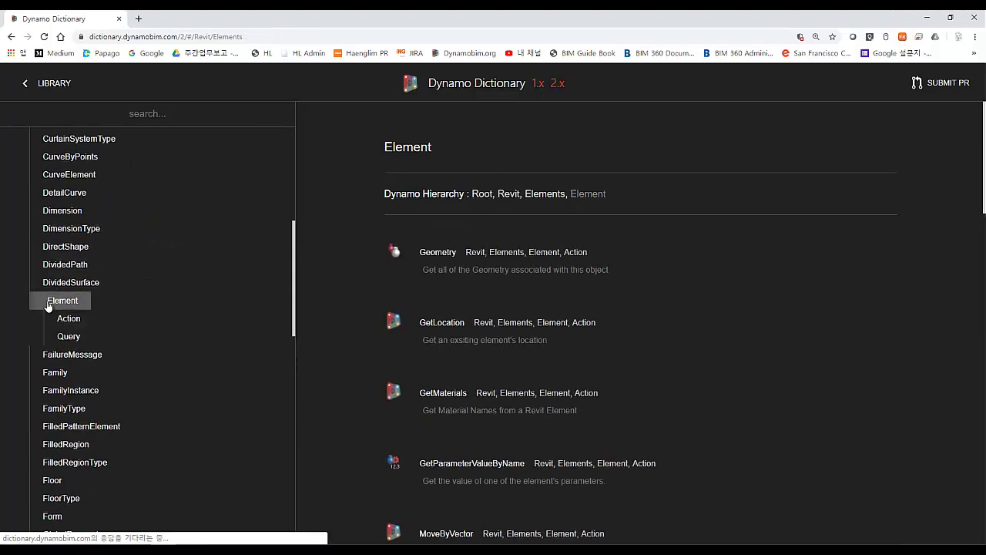
left_click(49, 190)
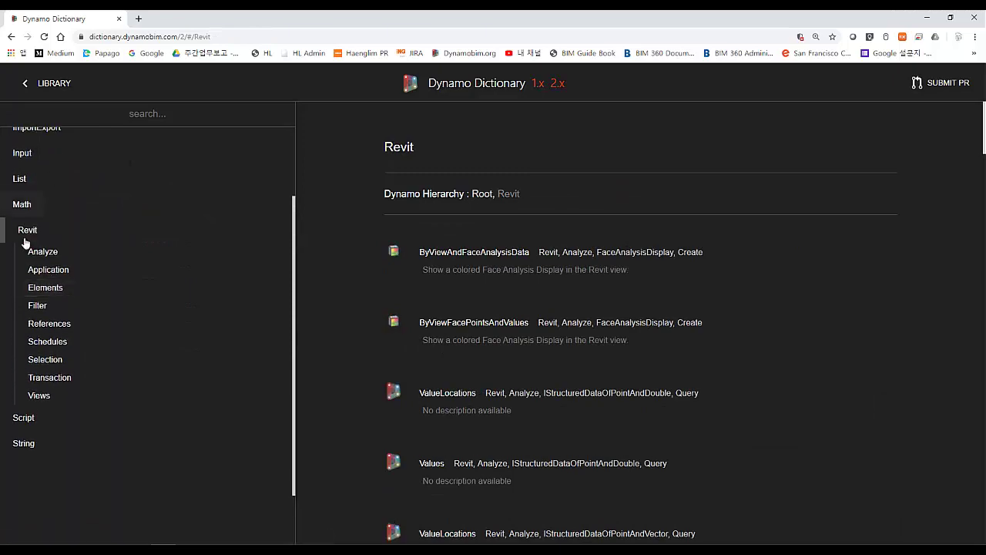
left_click(28, 228)
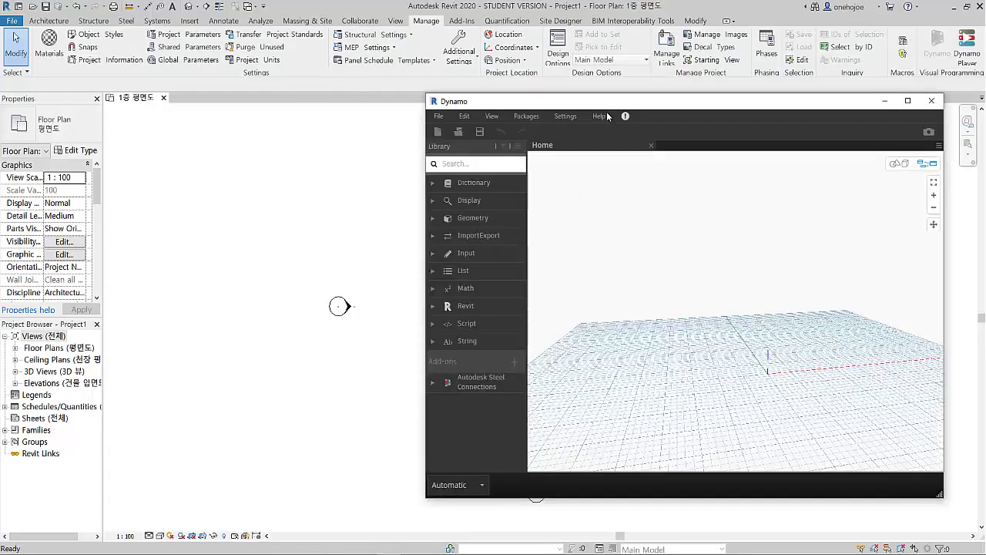
Switch to Dynamo, maximize it, and search the library for "point" to add a Point.ByCoordinates node
left_click_drag(607, 117, 638, 128)
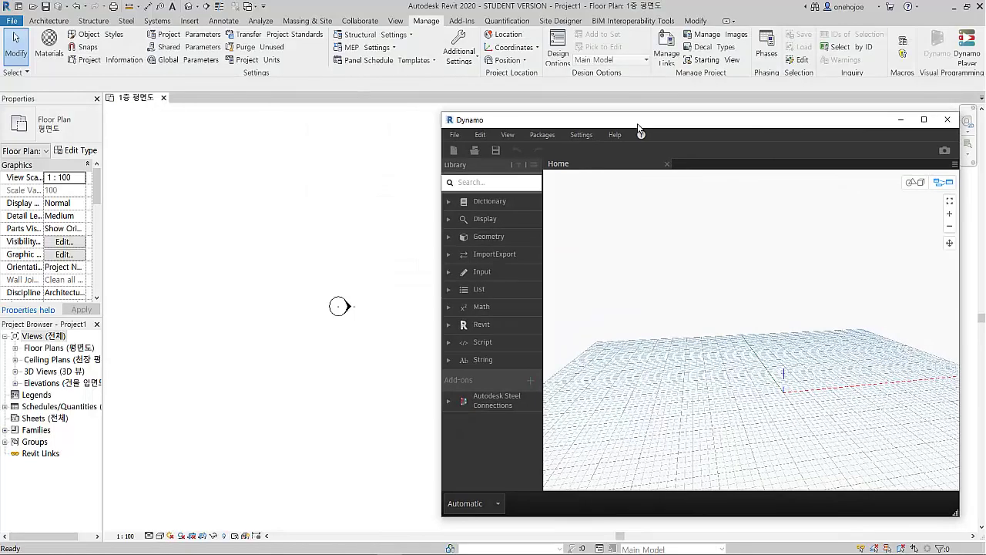
double_click(637, 124)
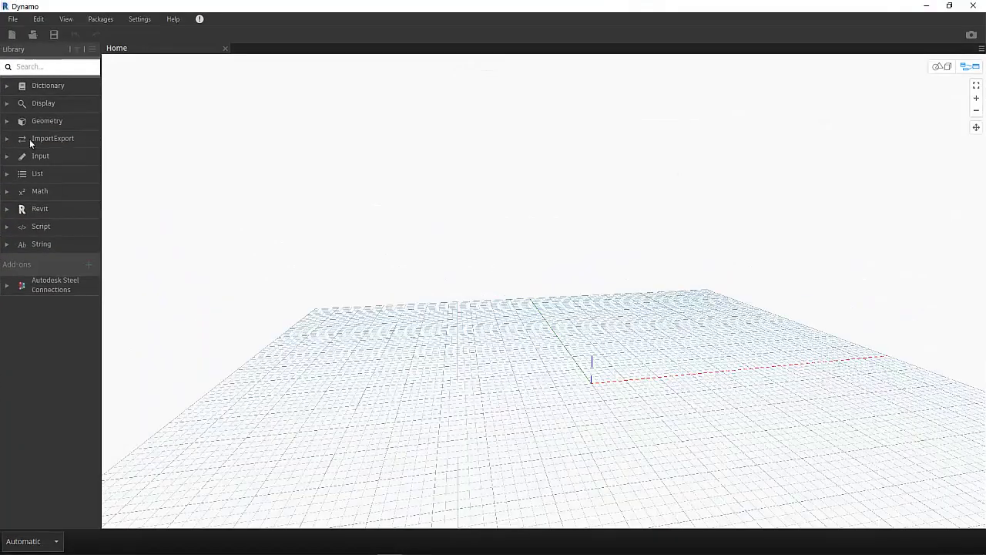
type("point")
left_click(48, 86)
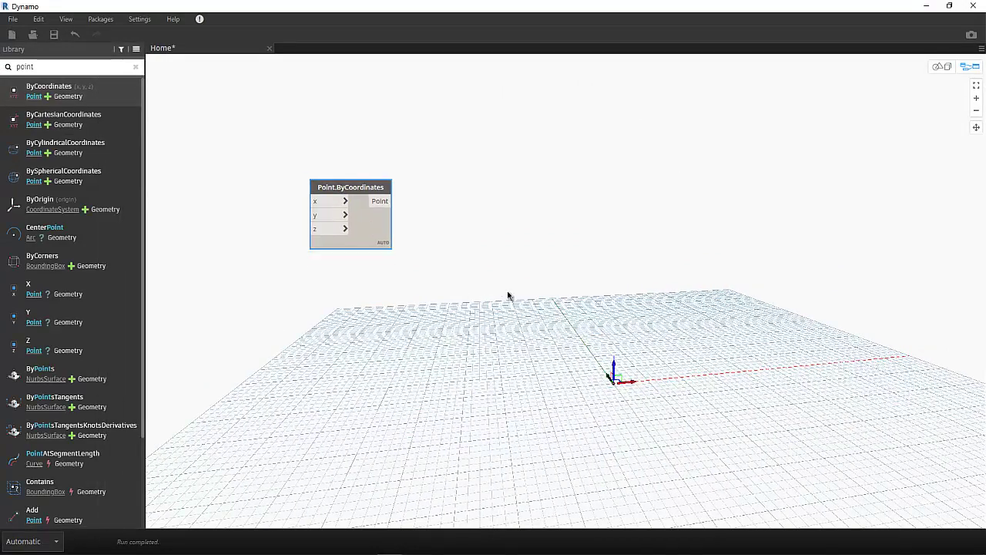
Duplicate the Point.ByCoordinates node and move the new point about 26.4 along the X axis in the 3D preview
key("ctrl+b")
left_click_drag(717, 271, 940, 65)
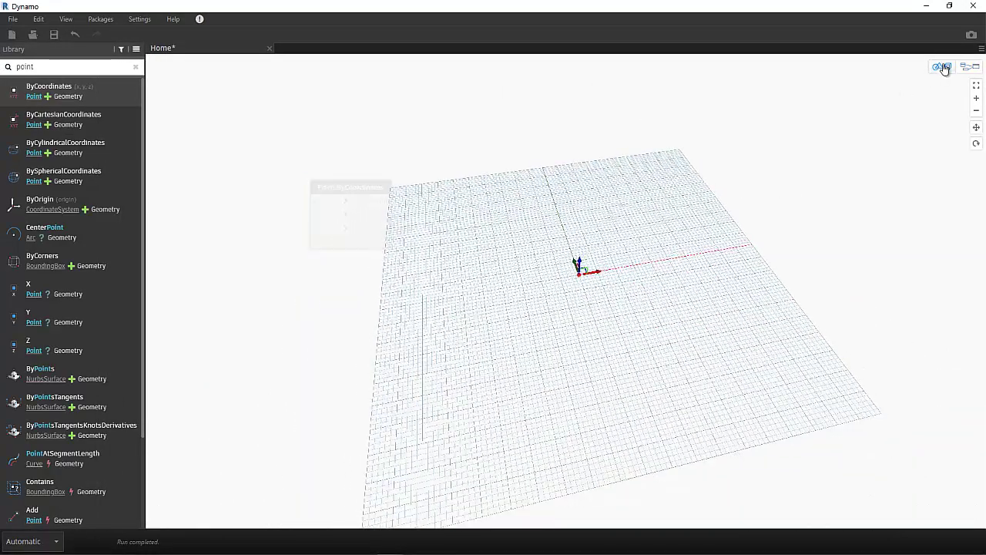
left_click(942, 66)
key("ctrl+v")
key("ctrl+b")
left_click_drag(587, 270, 675, 271)
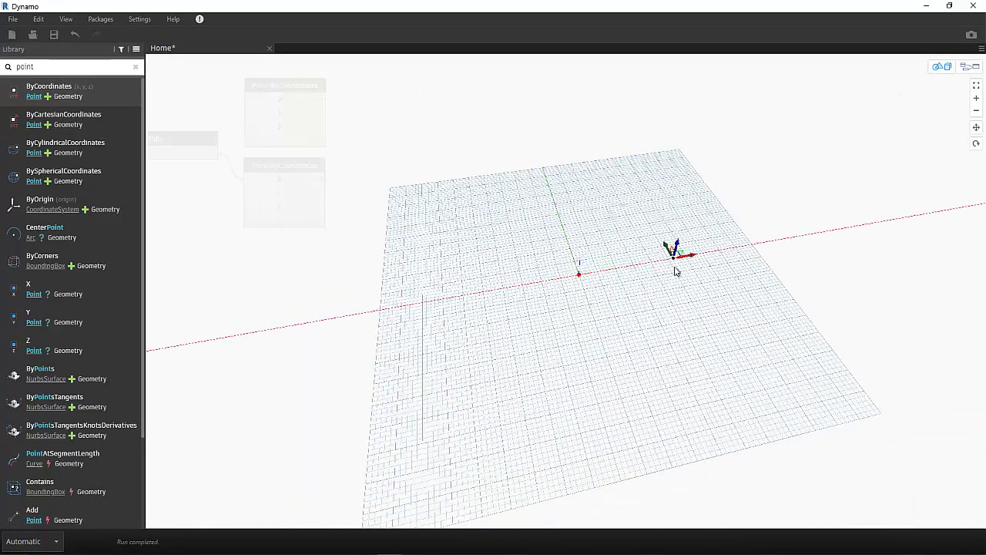
key("ctrl+b")
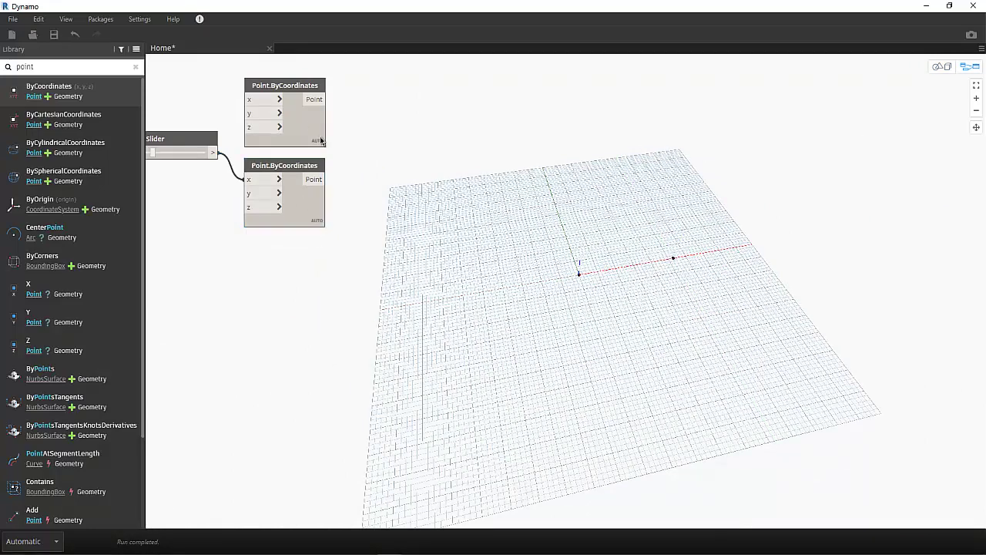
Copy the origin point's node and move the new point about 30 along the Y axis in the 3D preview
left_click(285, 115)
key("ctrl+c")
key("ctrl+v")
key("ctrl+b")
left_click_drag(580, 260, 551, 206)
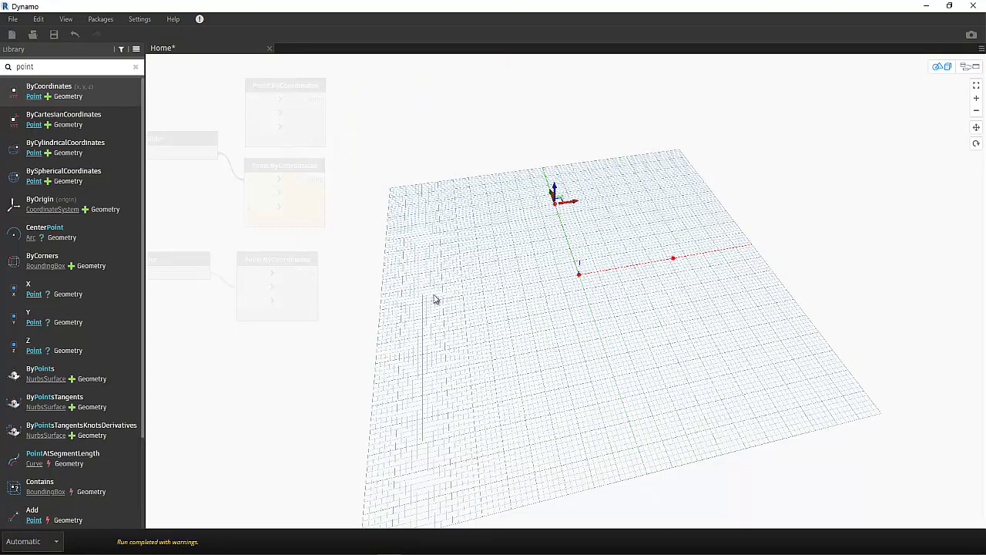
Paste a fourth Point.ByCoordinates node and move its point to about X 24.8, Y 34.9 in the 3D preview
key("ctrl+b")
key("ctrl+v")
key("ctrl+b")
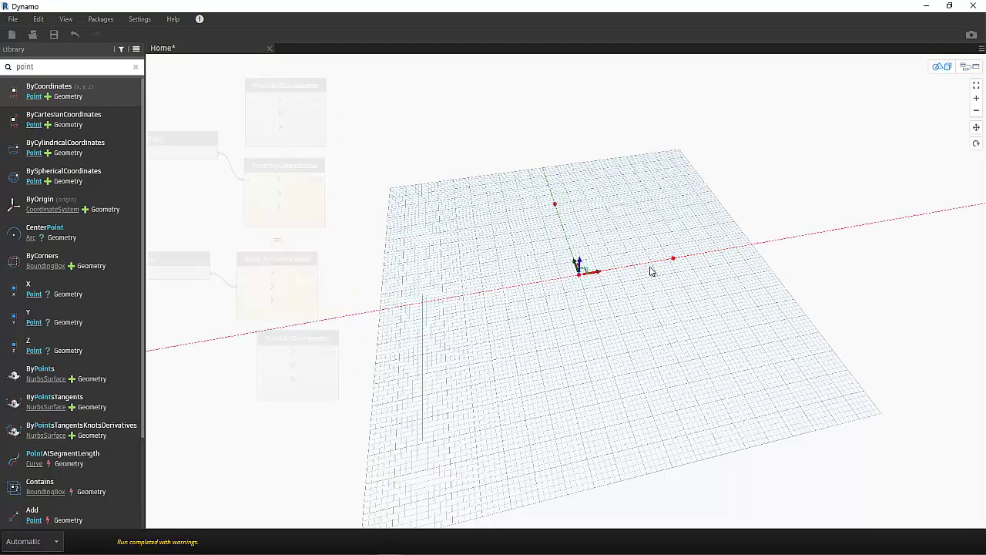
left_click_drag(593, 271, 636, 191)
key("ctrl+b")
middle_click_drag(469, 261, 547, 272)
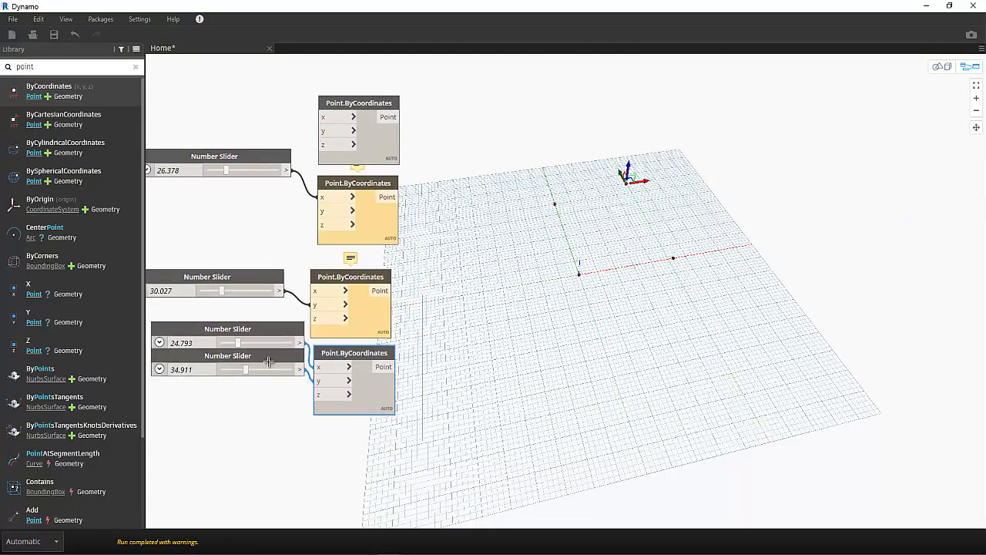
Clean up the graph layout, aligning the four Point.ByCoordinates nodes and their number sliders in one column
middle_click_drag(424, 232, 463, 275)
left_click(436, 197)
left_click(433, 353)
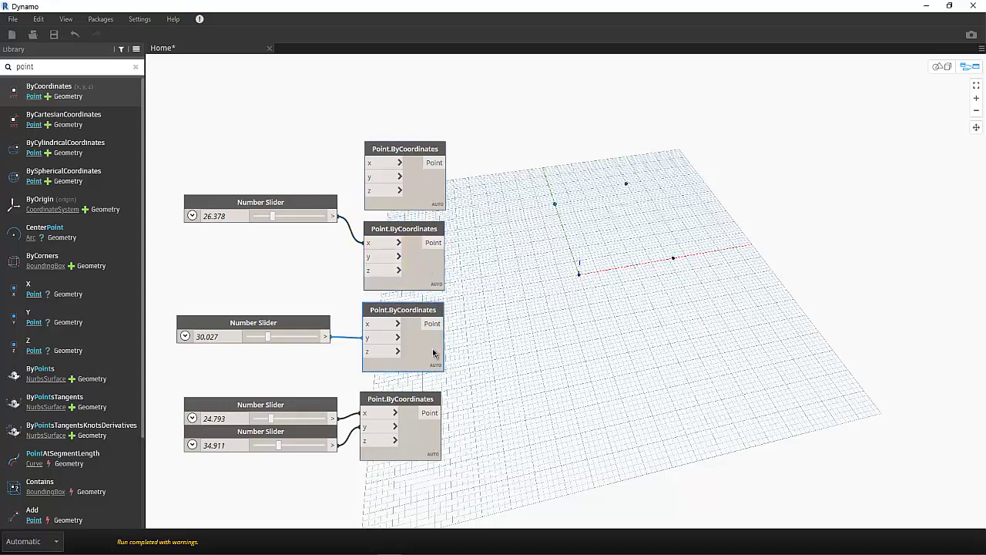
key("ctrl+l")
Add a List Create node with four inputs and connect the four points to item0 through item3 from top to bottom
double_click(512, 206)
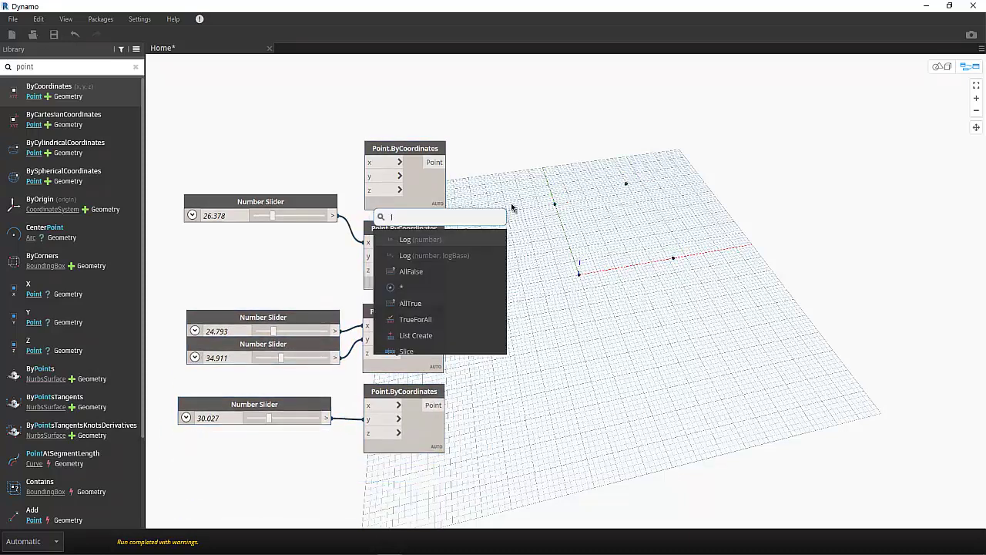
left_click(480, 238)
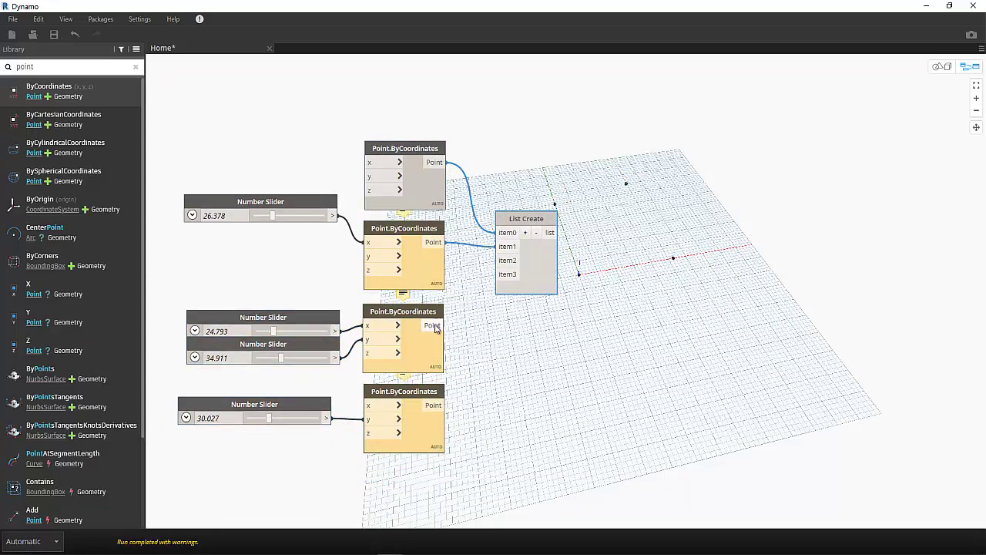
middle_click_drag(523, 294, 423, 264)
left_click_drag(425, 258, 443, 260)
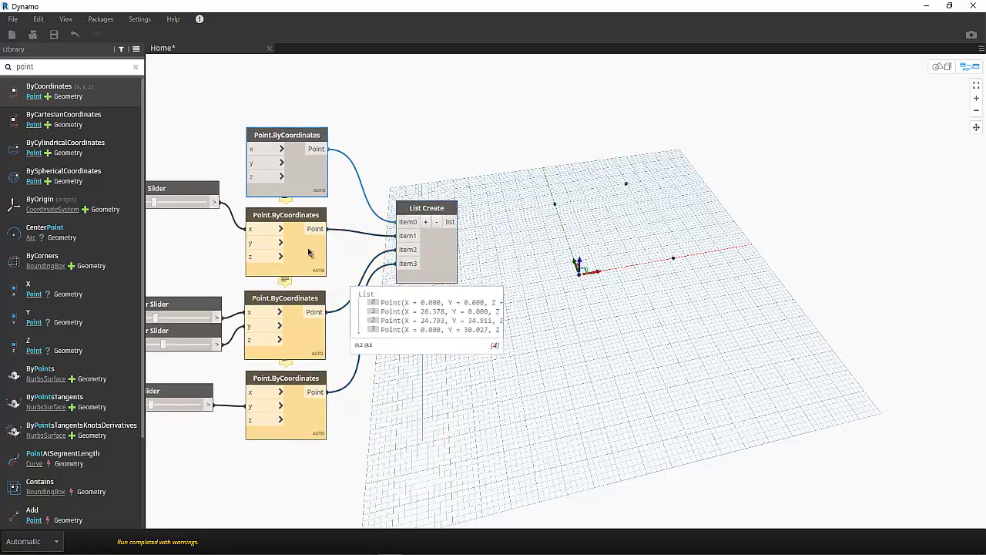
right_click(315, 241)
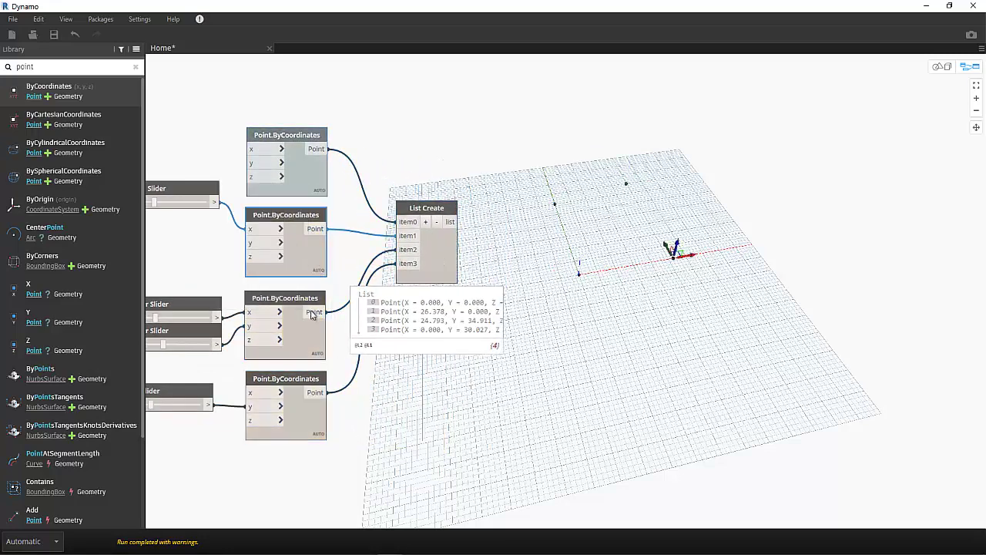
Add a Line.ByStartPointEndPoint node above the point list and connect the first point as startPoint and the second as endPoint
right_click(311, 406)
key("Escape")
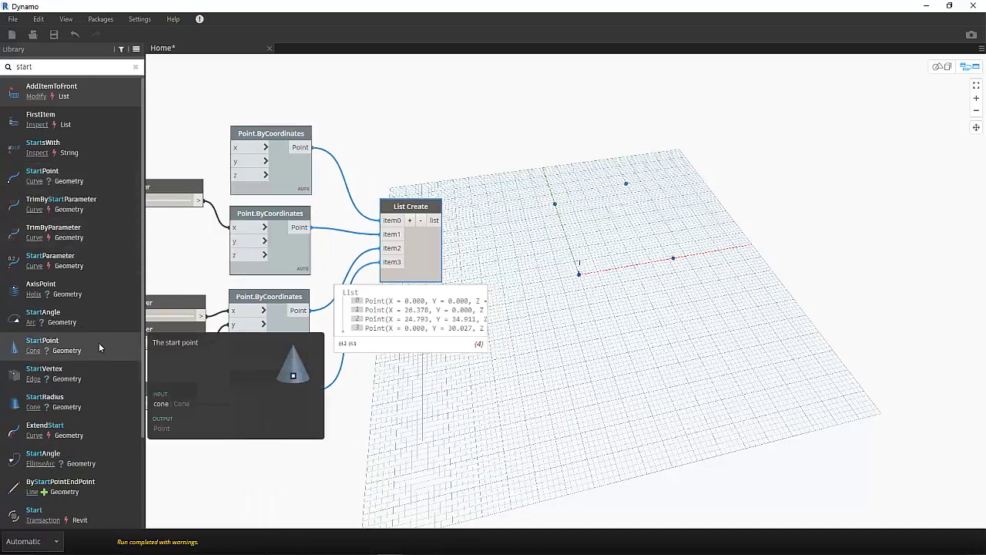
scroll(116, 347, "down", 3)
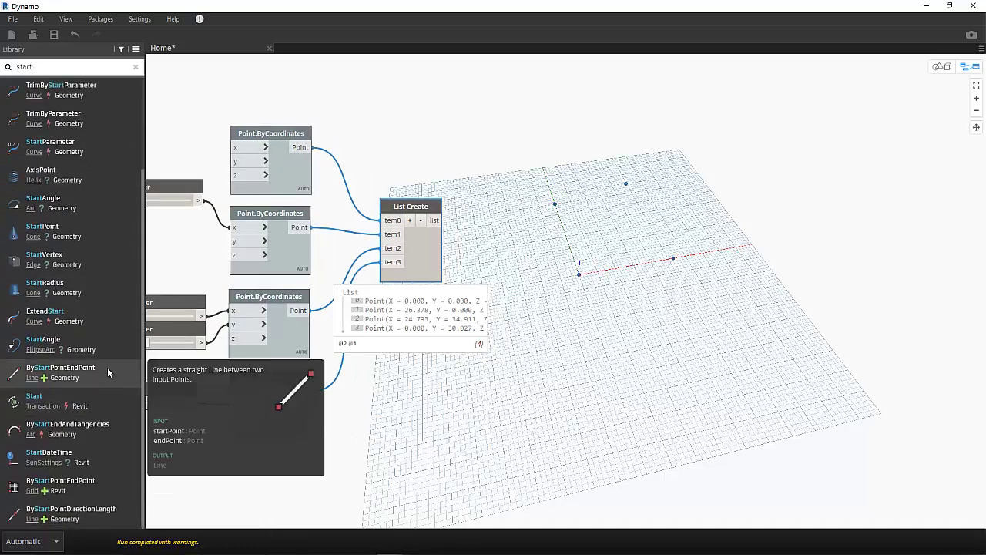
left_click_drag(614, 309, 544, 382)
double_click(26, 67)
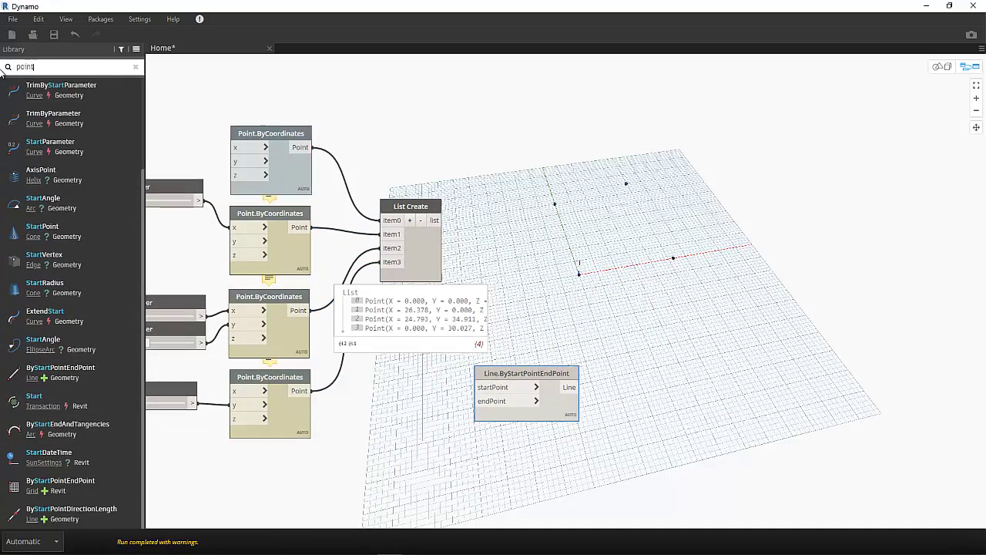
type("point curves")
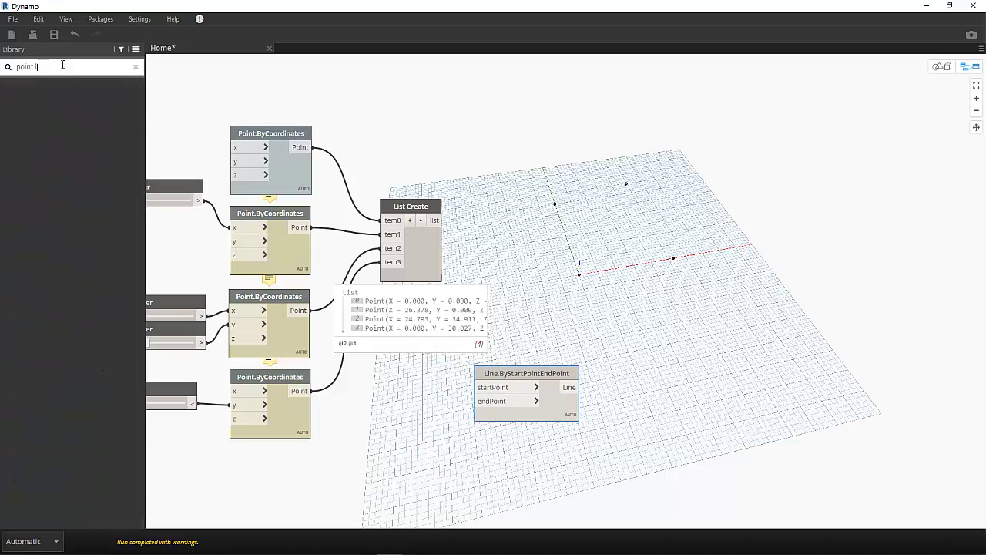
left_click(135, 67)
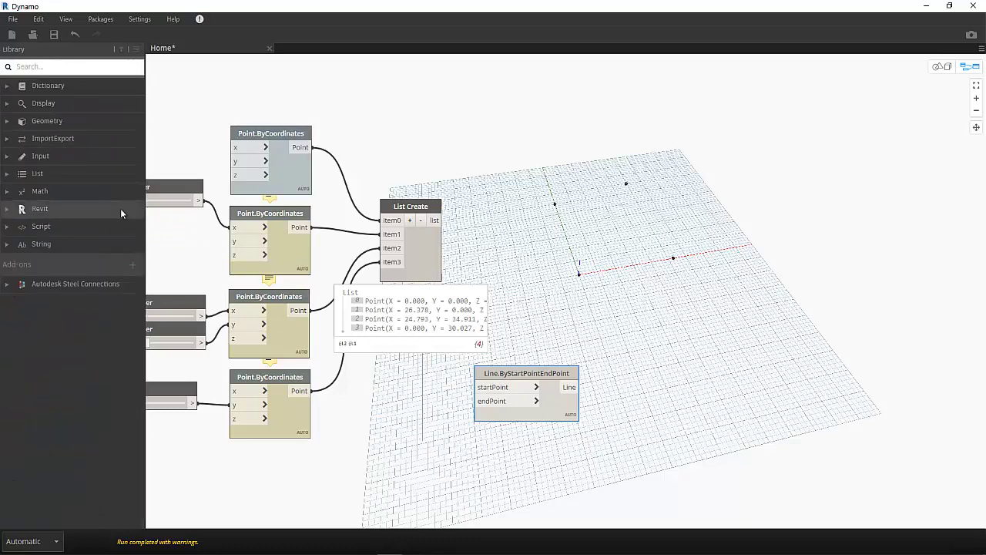
left_click_drag(526, 375, 449, 116)
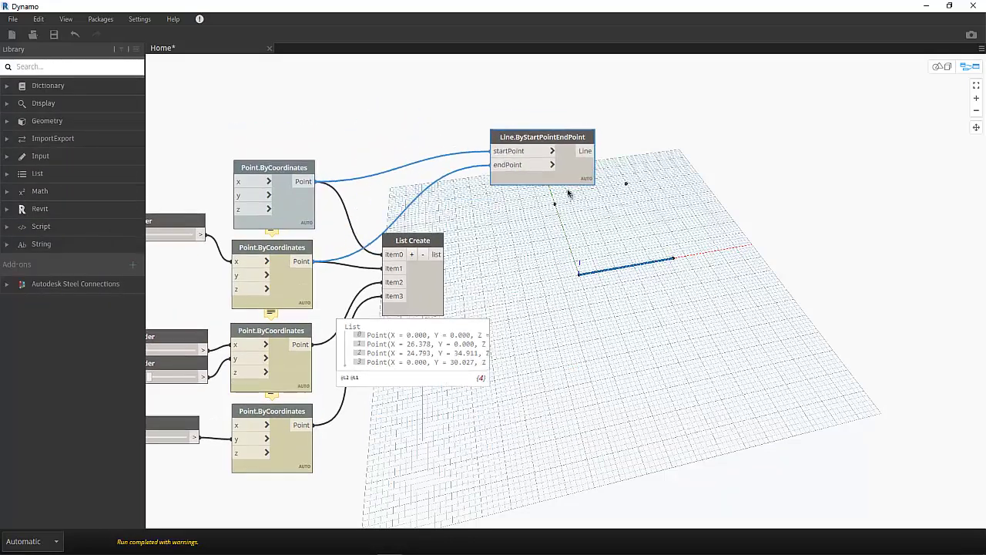
Paste three more Line.ByStartPointEndPoint nodes and connect them to successive point pairs to close the four-sided outline
key("ctrl+v")
middle_click_drag(580, 285, 446, 250)
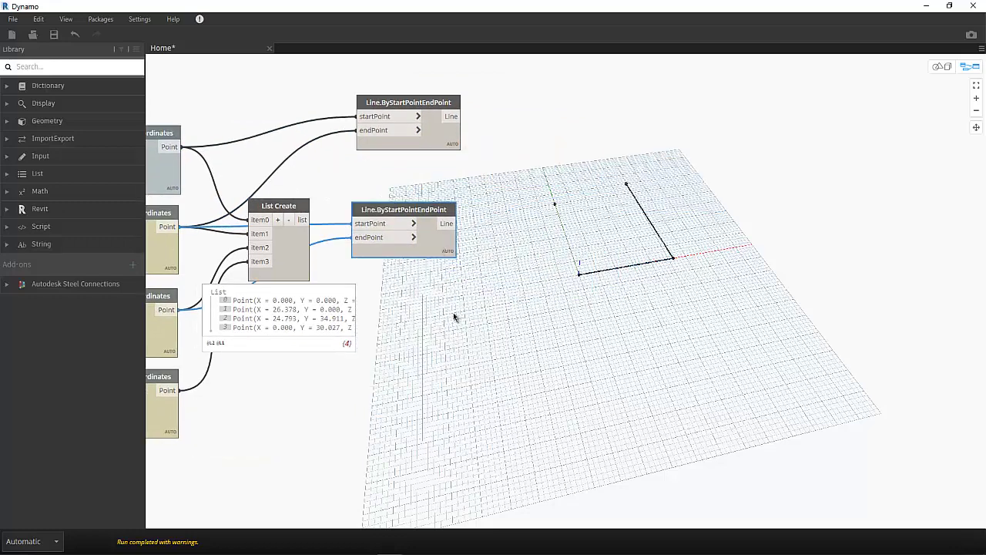
key("ctrl+v")
key("ctrl+v")
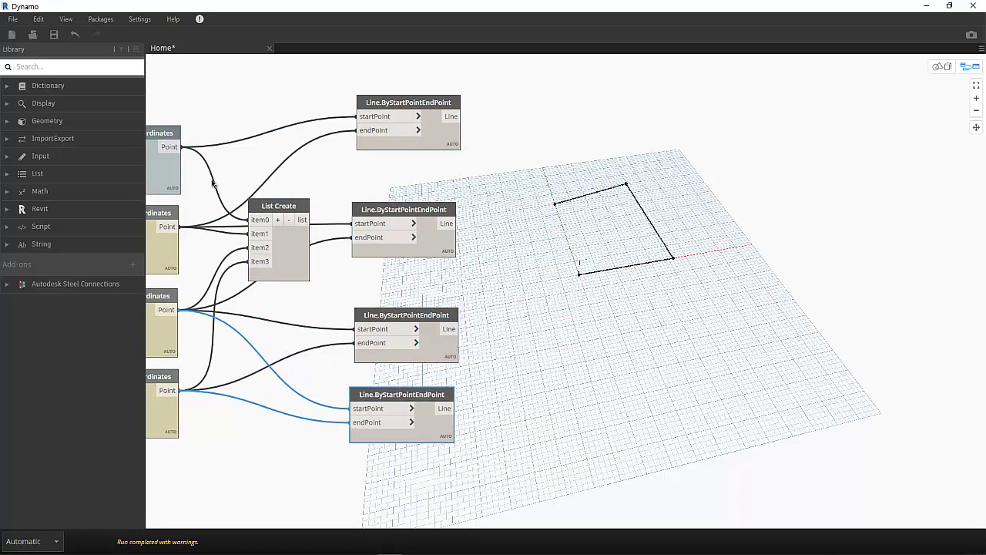
Move the points' List Create node below the line nodes and turn off its preview
left_click_drag(297, 246, 297, 471)
right_click(298, 471)
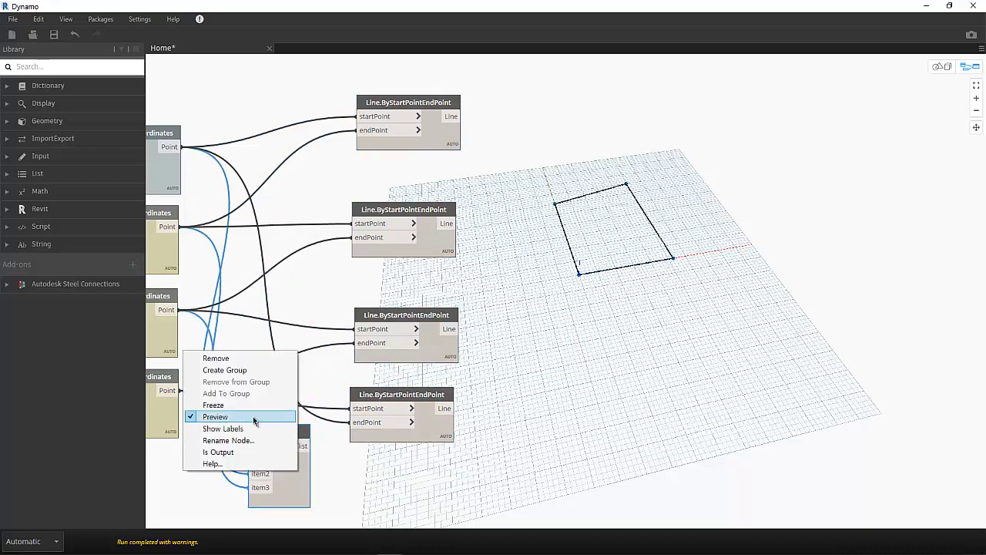
left_click(252, 416)
left_click(463, 146)
Duplicate the List Create node beside the line nodes and connect the four Line outputs to item0 through item3
left_click(294, 485)
key("ctrl+c")
key("ctrl+v")
left_click_drag(613, 305, 568, 294)
left_click(553, 282)
Turn off the preview of the four Line.ByStartPointEndPoint nodes and turn on the preview of the lines' List Create node
right_click(435, 131)
left_click(397, 209)
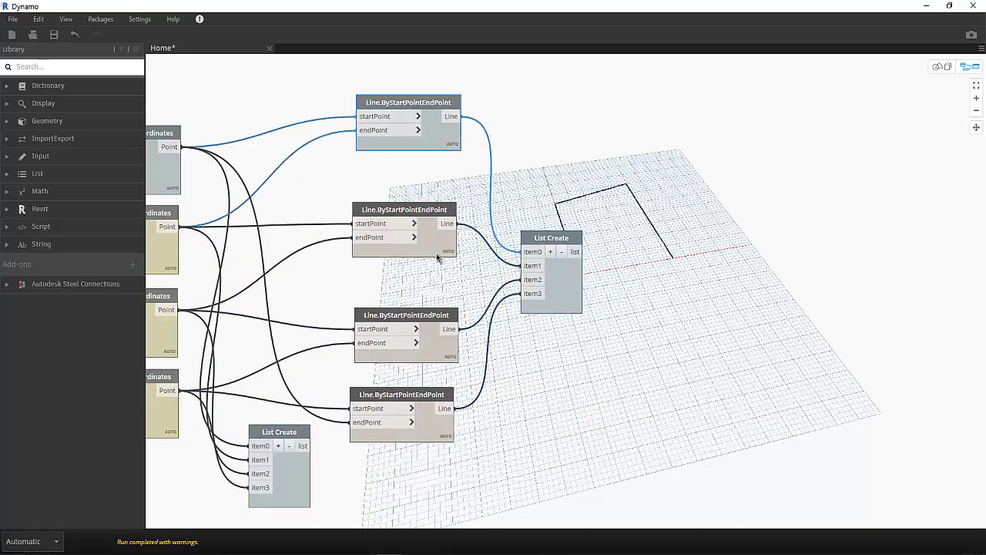
right_click(436, 254)
left_click(397, 332)
right_click(428, 353)
left_click(392, 433)
right_click(428, 433)
left_click(393, 379)
right_click(567, 305)
left_click(528, 382)
Add a Surface.ByPatch node and connect the line list to its closedCurve input
middle_click_drag(512, 334, 333, 332)
left_click(83, 65)
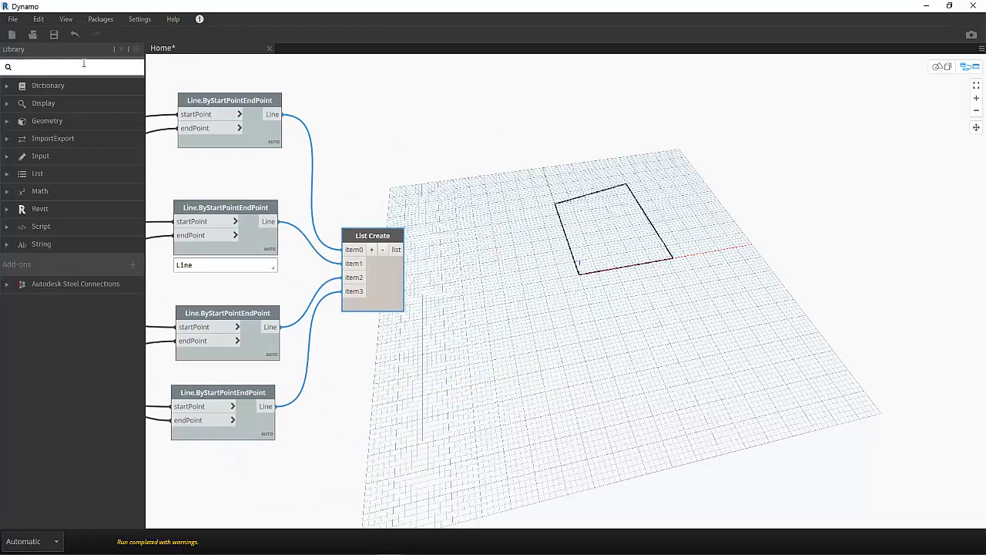
type("pat")
left_click(108, 116)
left_click_drag(544, 286, 506, 248)
left_click_drag(396, 250, 533, 247)
left_click(544, 293)
left_click(399, 323)
mouse_move(508, 227)
left_click(380, 295)
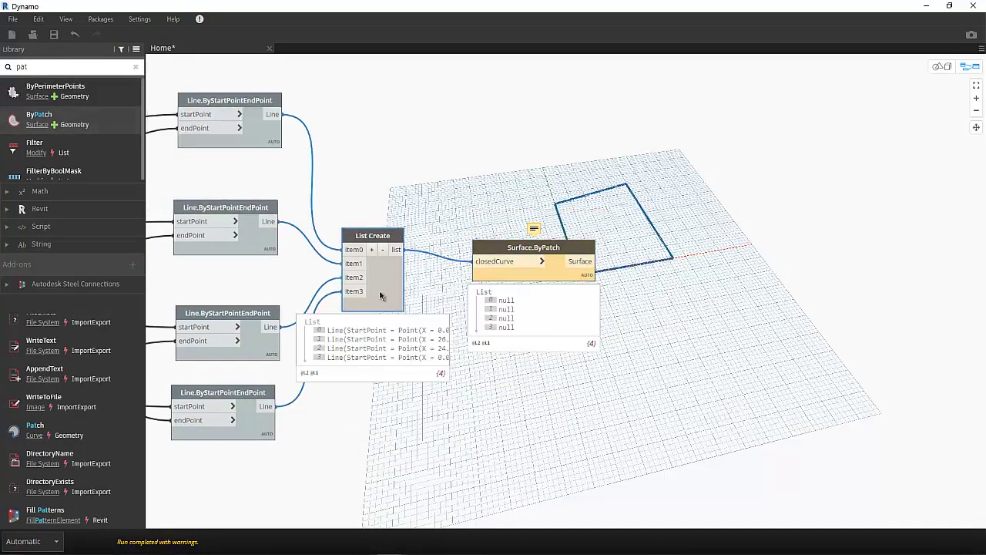
Search the library for curve join and polycurve nodes, and add a PolyCurve.ByPoints node
left_click(16, 72)
type("curve join")
left_click_drag(52, 68, 7, 67)
type("poly")
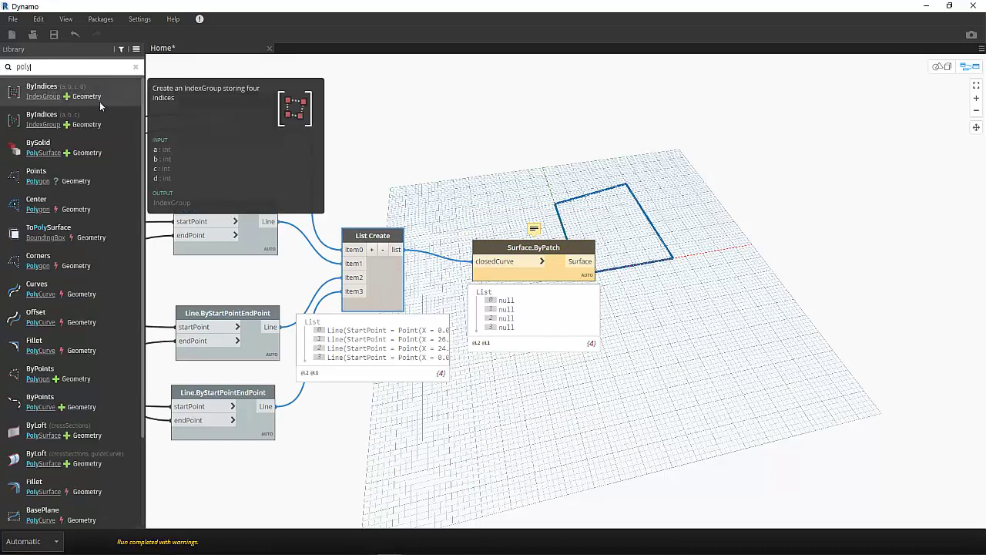
left_click(125, 405)
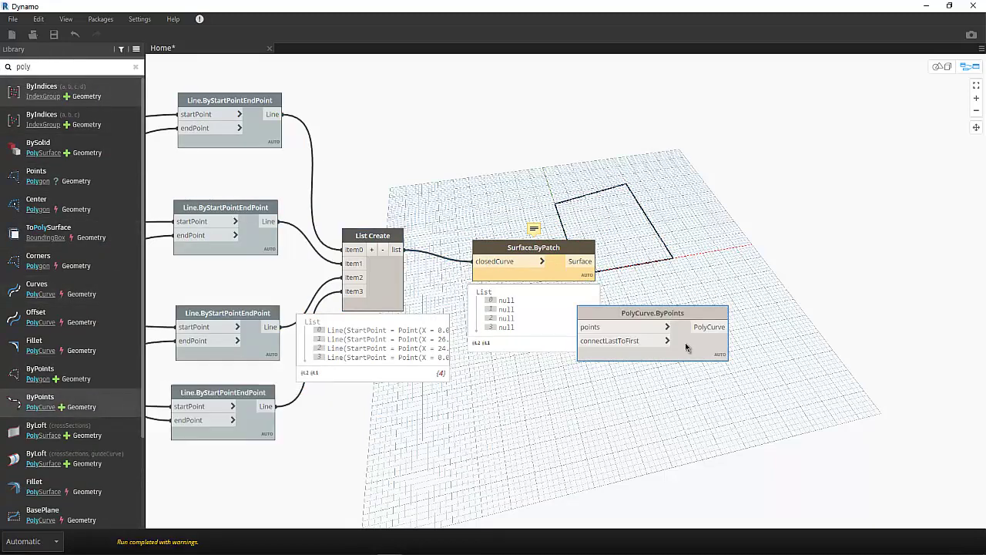
Connect the point list to the points input of PolyCurve.ByPoints and its PolyCurve output to Surface.ByPatch
left_click_drag(686, 347, 356, 508)
middle_click_drag(365, 448, 718, 338)
left_click_drag(678, 362, 646, 368)
middle_click_drag(335, 321, 348, 339)
left_click_drag(492, 351, 593, 397)
middle_click_drag(563, 352, 344, 341)
left_click_drag(663, 167, 662, 389)
left_click_drag(497, 387, 651, 400)
left_click_drag(488, 419, 507, 434)
middle_click_drag(524, 269, 410, 247)
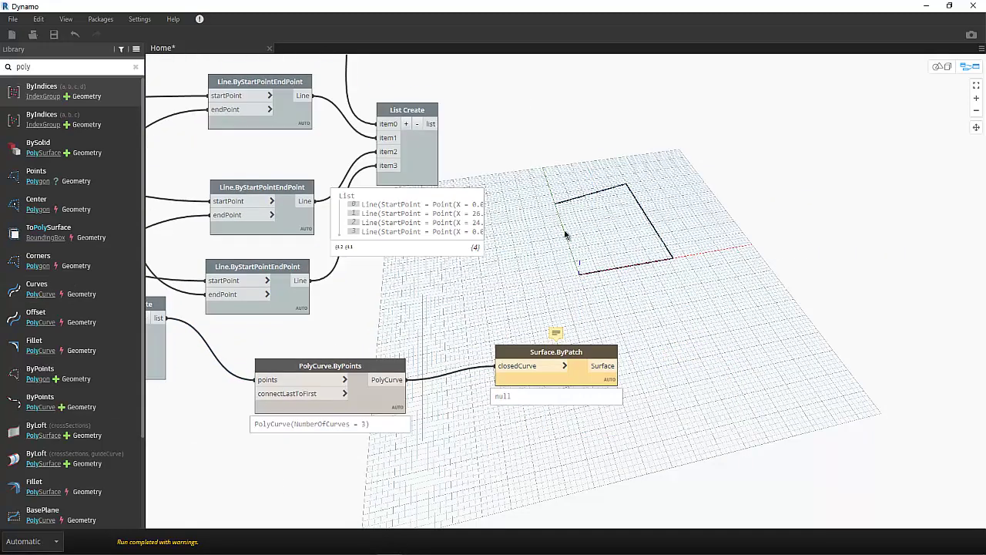
Add a Boolean node set to True and connect it to the connectLastToFirst input of PolyCurve.ByPoints
double_click(177, 331)
type("bool")
key("Return")
left_click_drag(202, 339, 202, 416)
left_click_drag(236, 431, 257, 393)
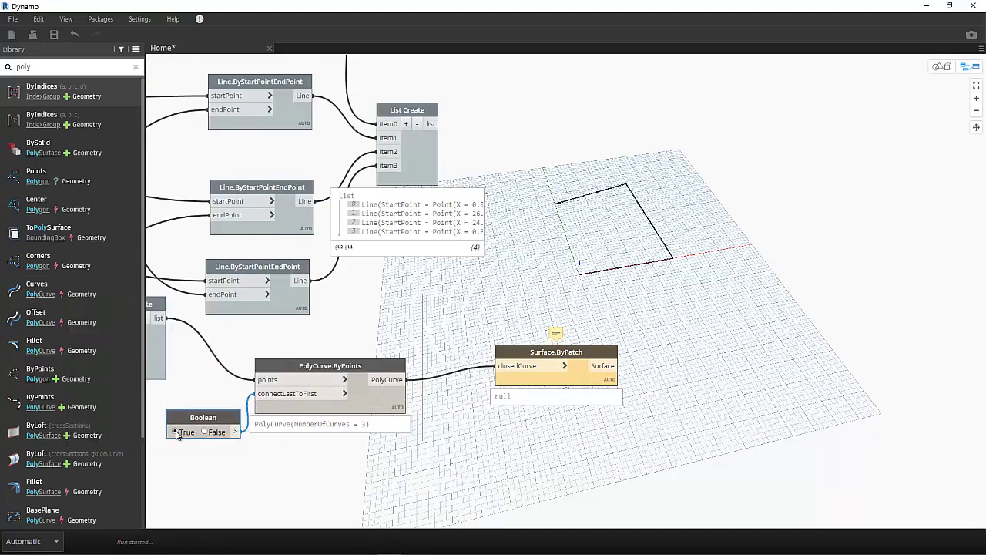
Turn off the preview of PolyCurve.ByPoints and shift the Surface.ByPatch node slightly lower beside it
right_click_drag(578, 293, 589, 312)
right_click(374, 409)
left_click(339, 447)
left_click_drag(577, 377, 560, 404)
left_click(447, 347)
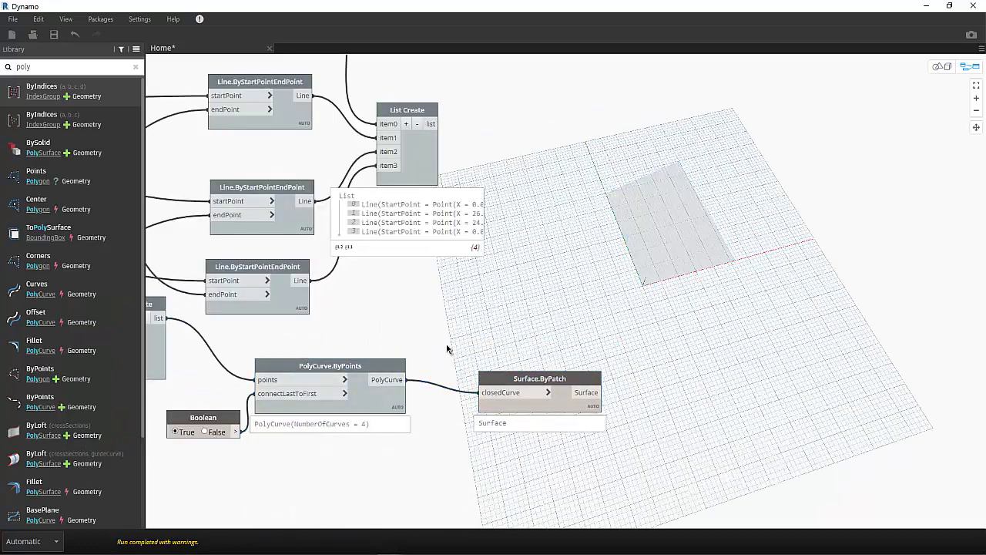
Add a Curve.Offset node below Surface.ByPatch, feeding its curve from the polycurve and its distance from a Code Block of 100
middle_click_drag(446, 347, 507, 350)
left_click(412, 397)
left_click(616, 407)
left_click(35, 230)
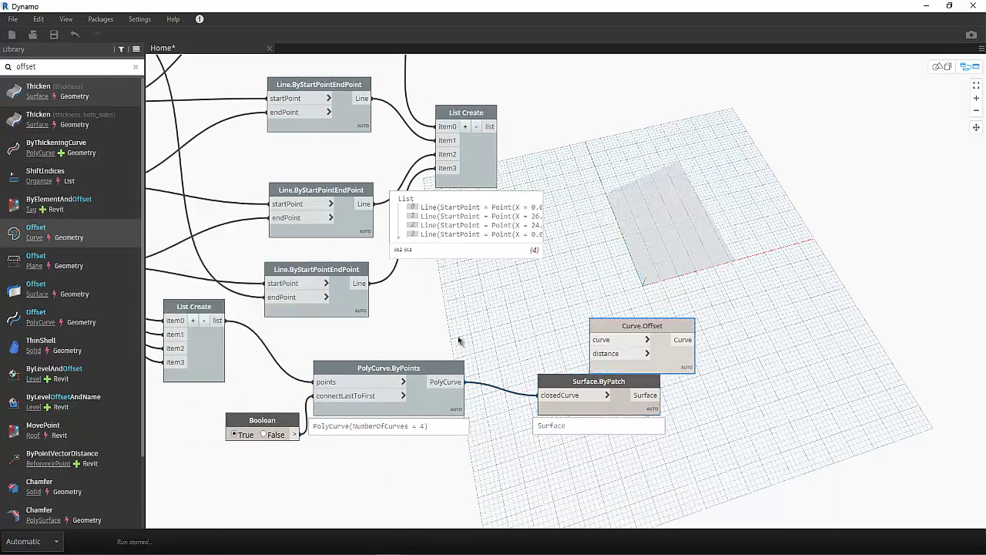
left_click_drag(664, 360, 544, 484)
left_click(428, 493)
left_click_drag(413, 497, 494, 477)
scroll(637, 504, "down", 2)
middle_click_drag(637, 504, 515, 393)
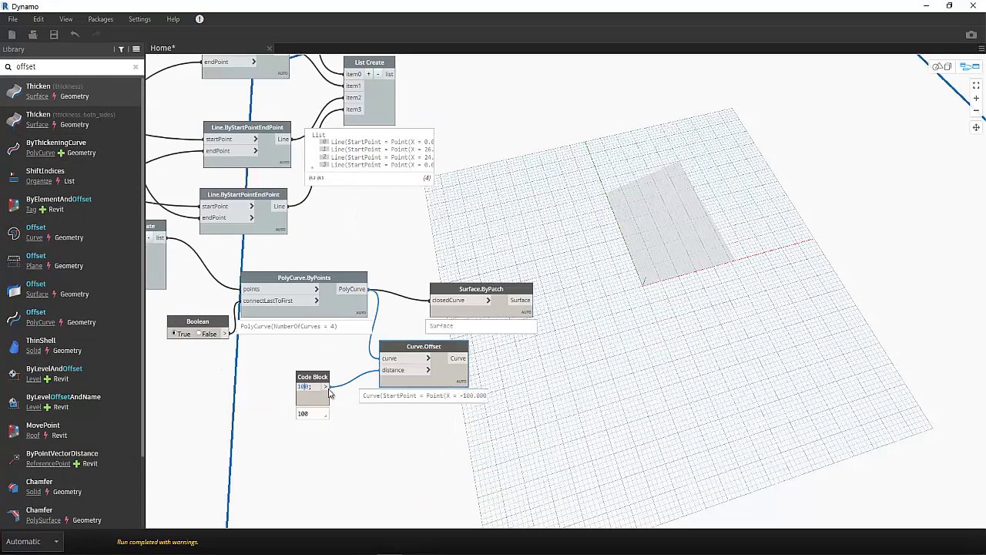
Set the offset distance to -1 and connect the offset curve to a duplicate of the Surface.ByPatch node
left_click(319, 443)
left_click_drag(455, 383, 482, 398)
left_click_drag(503, 306, 495, 288)
key("ctrl+c")
key("ctrl+v")
left_click_drag(585, 305, 592, 383)
left_click_drag(485, 372, 569, 378)
Move the original Surface.ByPatch node aside and disconnect it from the polycurve, and turn on the preview of PolyCurve.ByPoints
left_click_drag(502, 294, 628, 331)
left_click(637, 375)
left_click(655, 359)
left_click_drag(567, 319, 512, 336)
left_click_drag(607, 322, 753, 353)
right_click(349, 303)
left_click(293, 351)
left_click(506, 309)
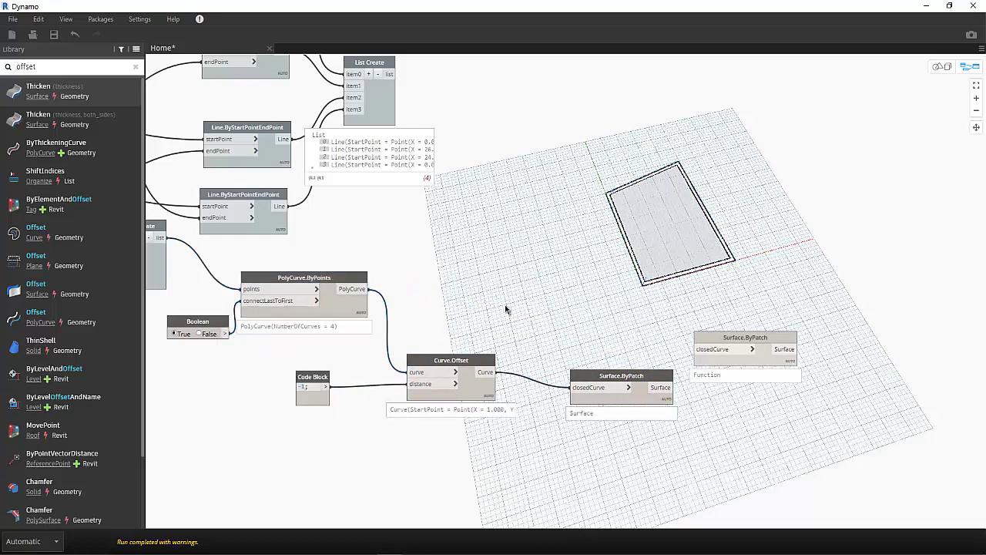
Delete the disconnected Surface.ByPatch node, the four Line.ByStartPointEndPoint nodes and the List Create node that collects the lines
middle_click_drag(506, 307, 555, 306)
left_click_drag(685, 379, 632, 373)
left_click_drag(809, 346, 461, 205)
middle_click_drag(532, 224, 657, 334)
left_click_drag(665, 329, 390, 77)
key("Delete")
Rearrange the remaining list, PolyCurve.ByPoints, Curve.Offset and Surface.ByPatch nodes into a compact stack beside the point nodes
left_click_drag(768, 362, 298, 538)
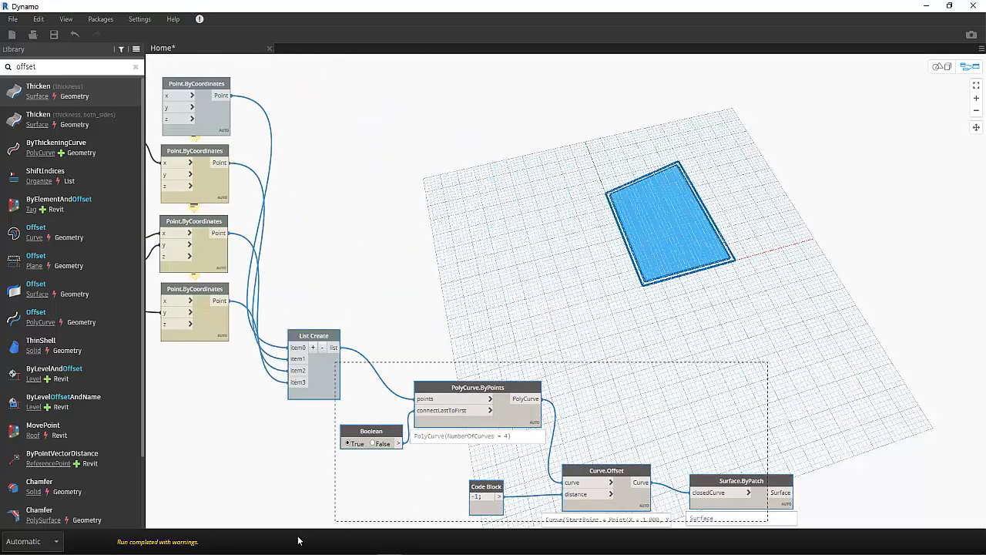
left_click_drag(649, 499, 660, 278)
left_click_drag(777, 350, 404, 158)
left_click_drag(488, 167, 414, 214)
left_click_drag(711, 383, 418, 282)
left_click(552, 348)
left_click_drag(543, 297, 420, 364)
left_click(560, 302)
Add the Surface.Thicken node with the both_sides input and connect the patch surface to it
left_click(93, 117)
left_click(463, 376)
left_click(588, 349)
left_click_drag(608, 332, 627, 358)
key("ctrl+b")
right_click_drag(648, 266, 682, 240)
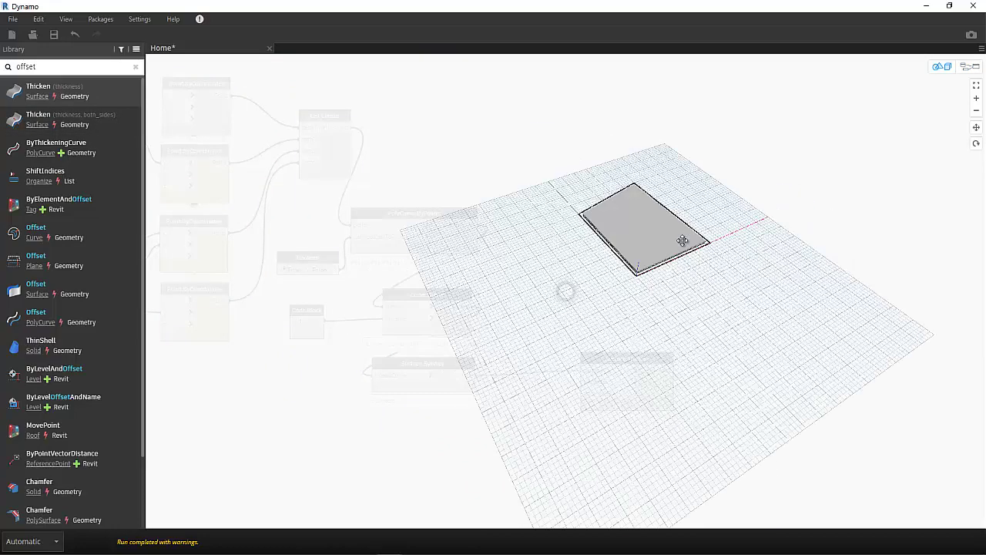
key("ctrl+b")
Connect a Code Block of 100 to the thickness and a Boolean set to False to both_sides of Surface.Thicken
left_click(308, 257)
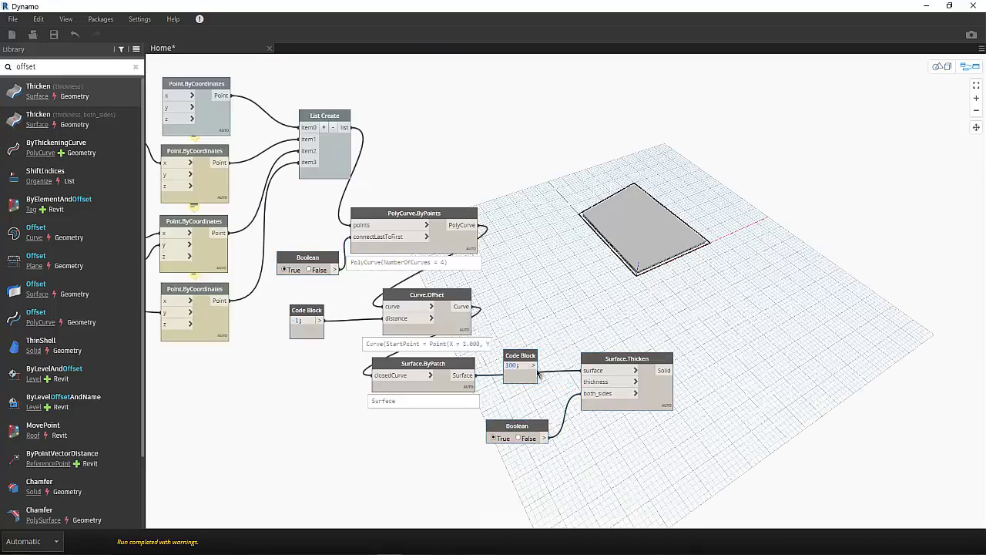
left_click(533, 365)
left_click(595, 382)
left_click(522, 438)
Examine the thickened solid from several angles in the 3D preview
scroll(588, 287, "down", 2)
key("ctrl+b")
scroll(588, 286, "down", 5)
middle_click_drag(588, 286, 663, 347)
key("ctrl+b")
key("ctrl+b")
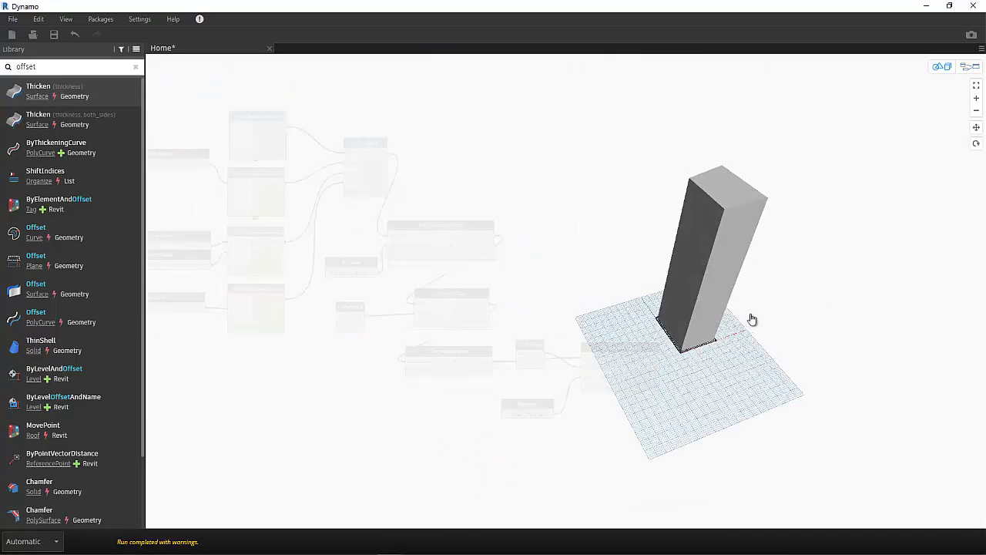
right_click_drag(752, 319, 718, 302)
key("ctrl+b")
Tidy the thickness Code Block and the both_sides Boolean together beside the Surface.Thicken node
scroll(611, 412, "up", 4)
left_click_drag(490, 308, 490, 353)
left_click_drag(645, 464, 490, 328)
mouse_move(666, 355)
left_mouse_down()
mouse_move(685, 317)
mouse_move(682, 356)
left_mouse_up()
left_click(593, 436)
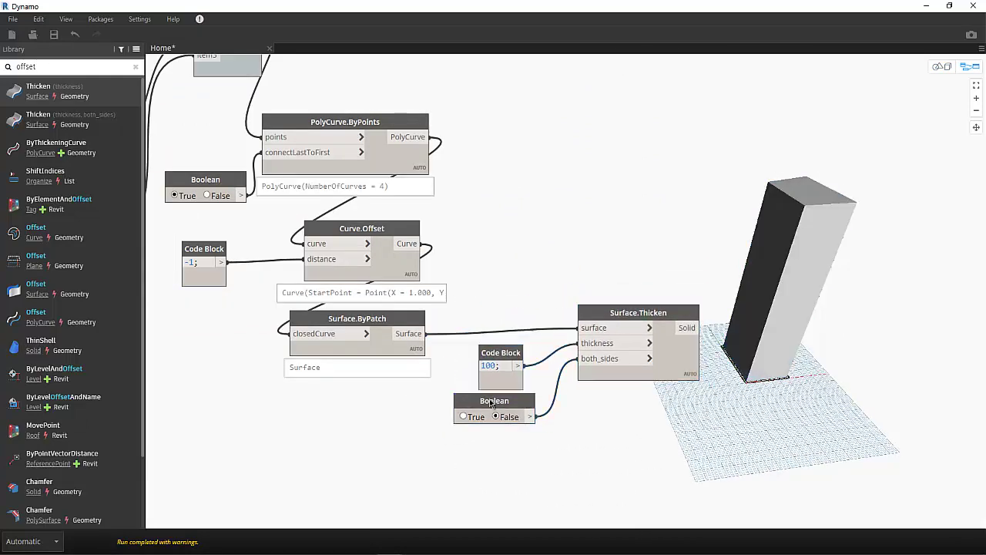
Add a thickness-only Surface.Thicken node and connect the patch surface and the Code Block of 100 to it
left_click(72, 92)
left_click_drag(592, 343, 667, 264)
right_click(691, 355)
left_click(655, 386)
left_click(567, 250)
left_click(519, 366)
left_click(578, 265)
Compare the previews of the two Surface.Thicken nodes and delete the thickness-only one
right_click(664, 359)
left_click(644, 436)
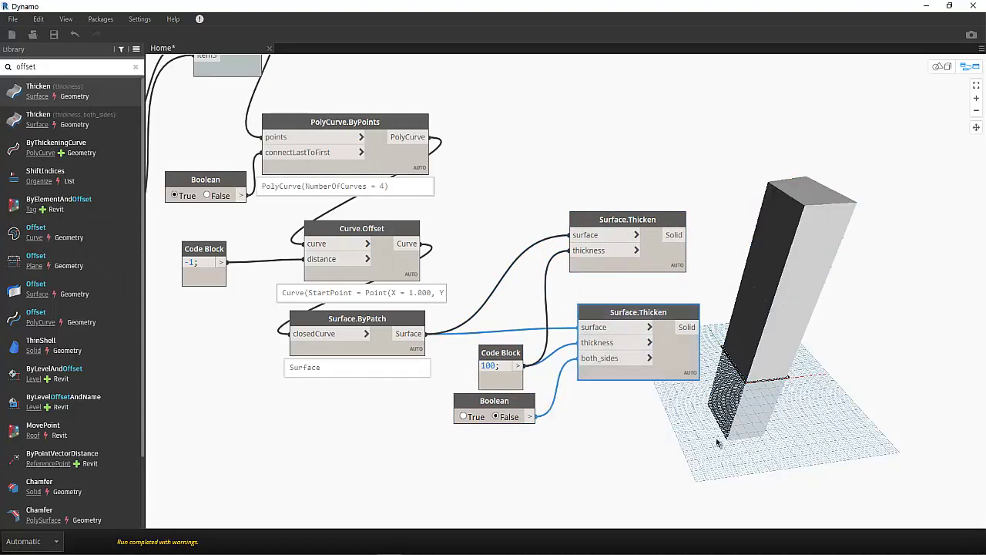
left_click(716, 439)
left_click(664, 263)
left_click(675, 362)
left_click(661, 263)
key("Delete")
left_click(682, 360)
left_click(690, 396)
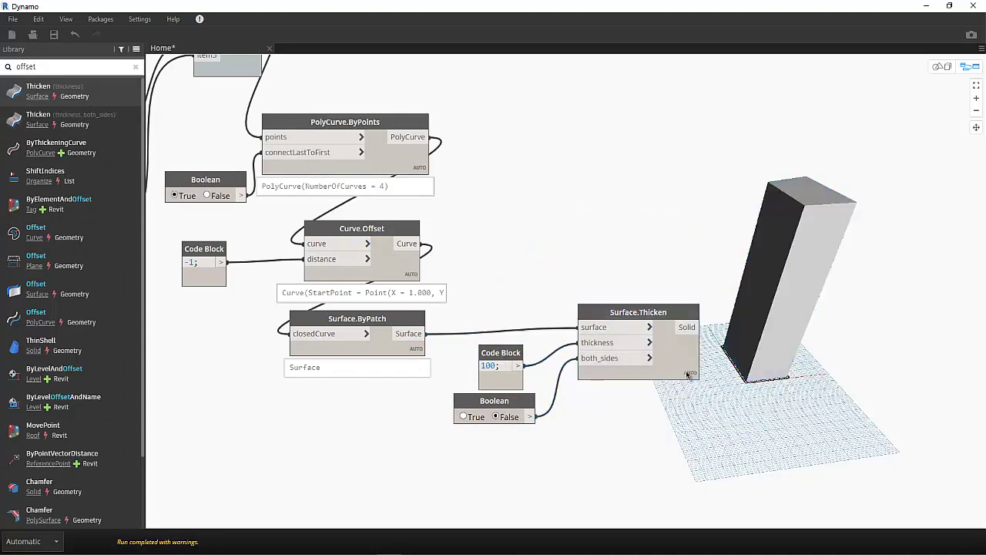
Turn off the preview of the Surface.Thicken node and examine the outlines at its base in 3D
scroll(504, 319, "down", 5)
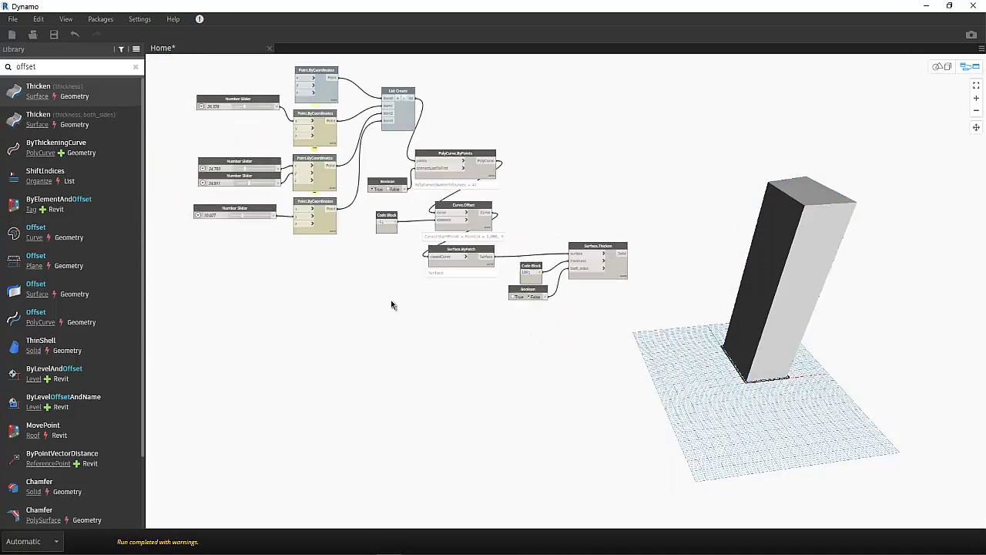
left_click(619, 271)
right_click_drag(629, 301, 613, 356)
left_click_drag(444, 260, 445, 254)
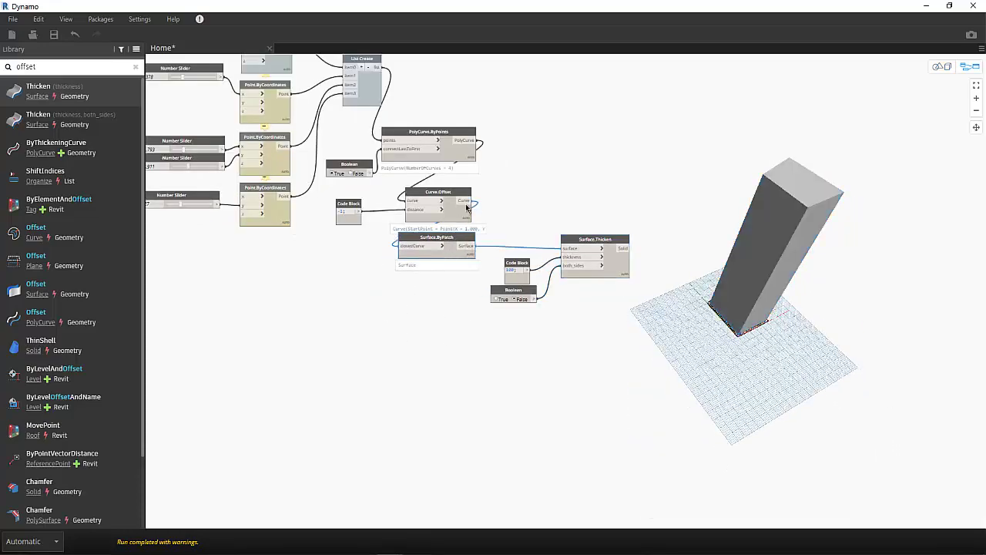
scroll(464, 205, "up", 4)
right_click(751, 307)
left_click(718, 388)
scroll(685, 311, "up", 5)
middle_click_drag(686, 310, 717, 279)
right_click_drag(717, 278, 733, 275)
key("ctrl+b")
Search the library for curve, add a Curve.PointAtParameter node and connect the PolyCurve.ByPoints output to its curve input
middle_click_drag(499, 246, 465, 346)
left_click(412, 207)
left_click_drag(448, 212, 463, 205)
left_click(4, 68)
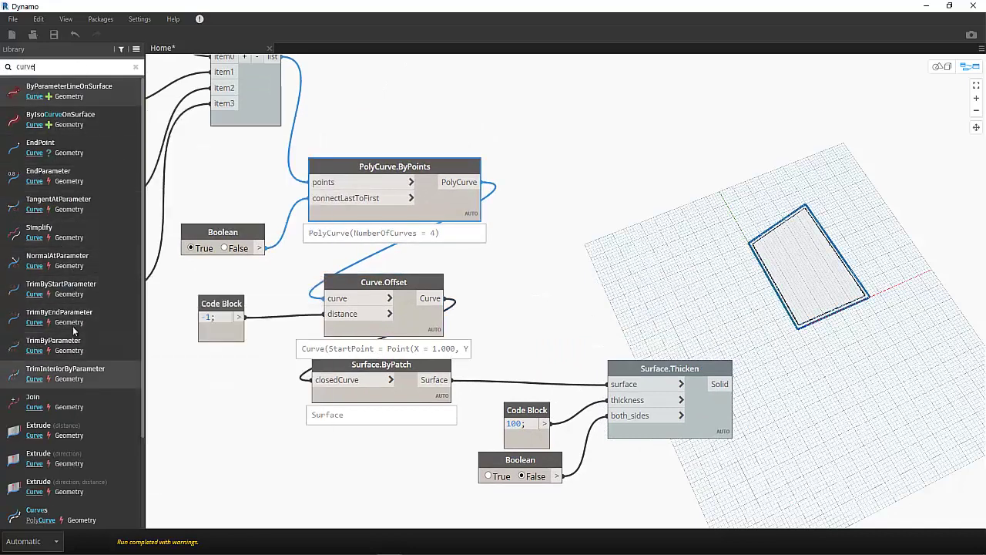
scroll(43, 382, "down", 3)
left_click(90, 484)
left_click_drag(631, 295, 644, 165)
middle_click_drag(671, 189, 602, 197)
left_click(393, 190)
left_click_drag(579, 179, 614, 166)
left_click(530, 166)
Create a Code Block of 0.4 and connect it to the param input of Curve.PointAtParameter
left_click(493, 246)
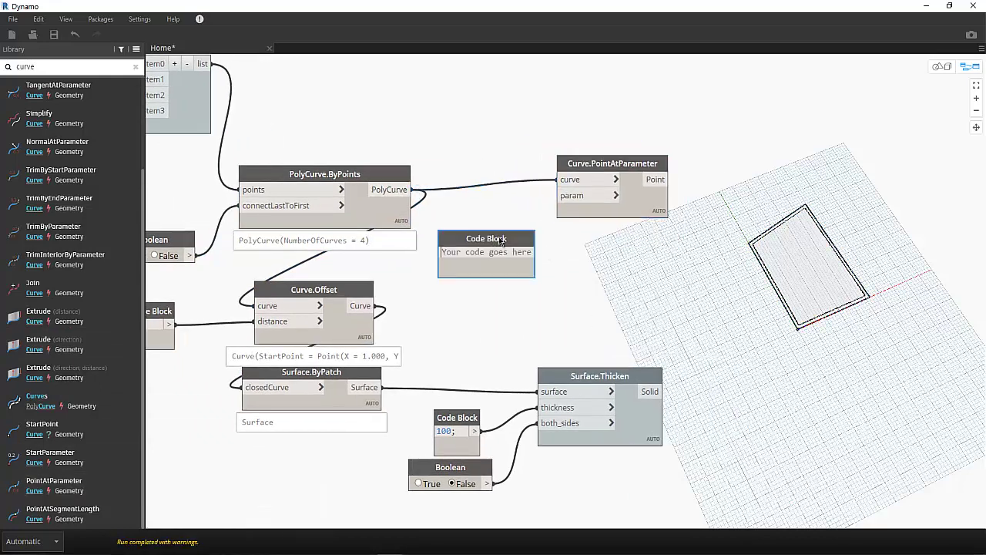
middle_click_drag(501, 240, 566, 289)
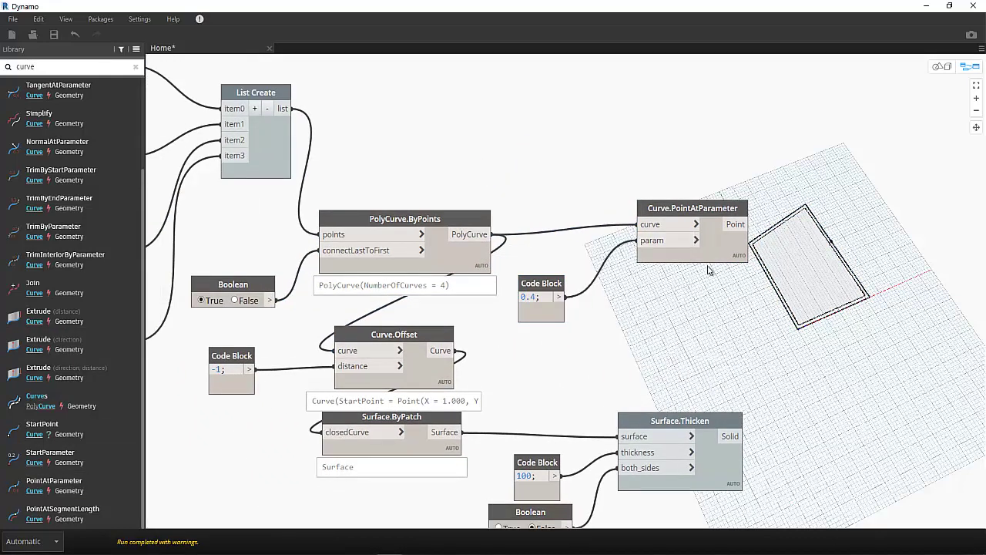
scroll(341, 242, "down", 4)
scroll(340, 247, "up", 2)
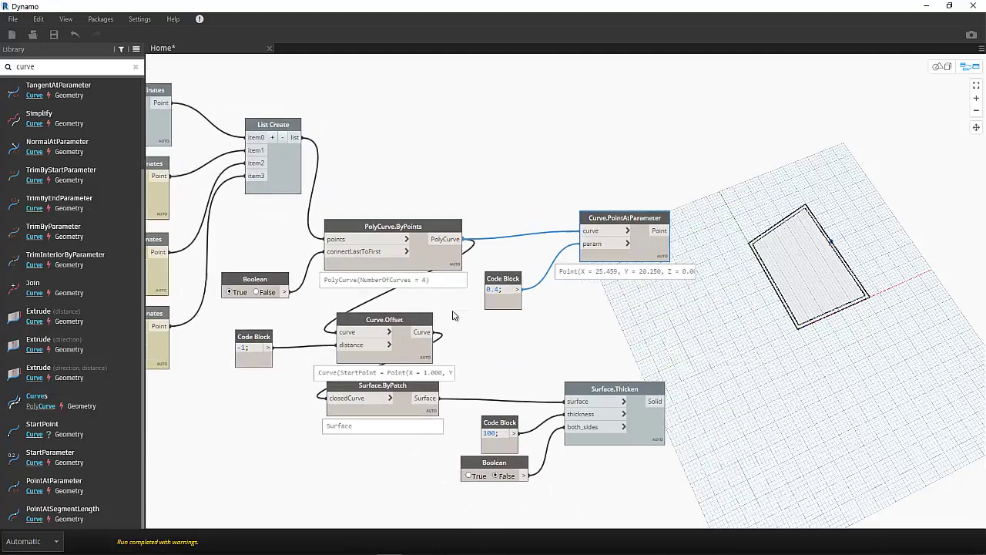
Add a Geometry.Explode node and route the polycurve through it into the curve input of Curve.PointAtParameter
middle_click_drag(453, 312, 392, 305)
left_click_drag(405, 320, 616, 192)
left_click_drag(561, 209, 598, 245)
left_click(508, 178)
right_click(502, 168)
type("expl")
left_click(461, 204)
left_click_drag(513, 224, 497, 147)
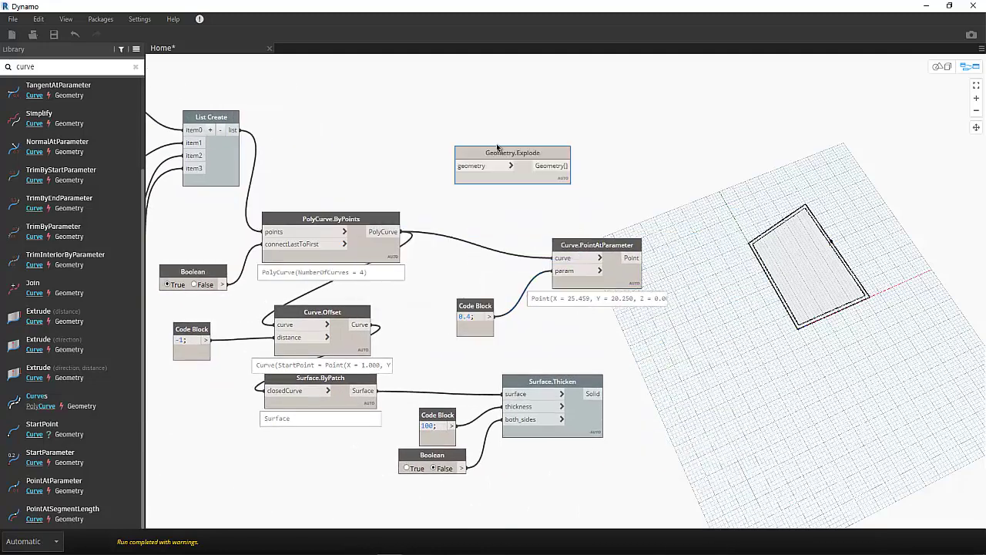
left_click(565, 258)
middle_click_drag(657, 304, 488, 286)
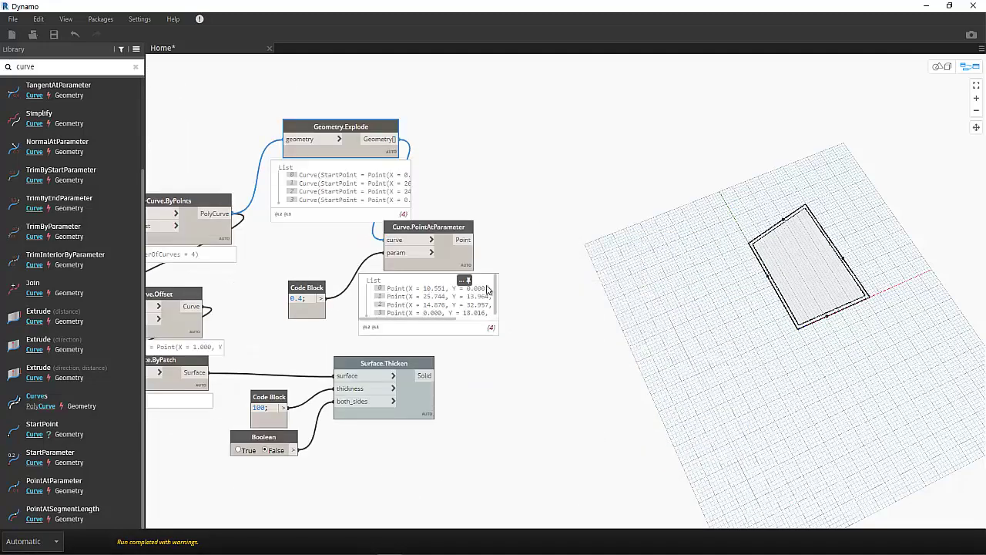
Duplicate PolyCurve.ByPoints with its True Boolean and connect the Curve.PointAtParameter points to the copy
left_click_drag(506, 302, 312, 235)
left_click_drag(447, 259, 537, 251)
left_click(198, 209)
middle_click_drag(198, 209, 412, 255)
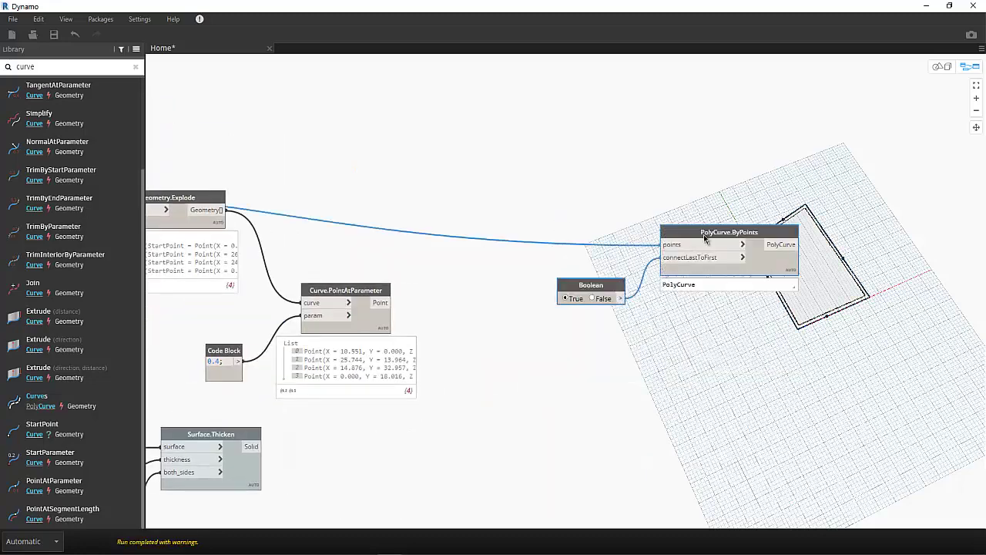
left_click_drag(689, 241, 523, 247)
left_click_drag(604, 284, 633, 282)
left_click_drag(449, 284, 469, 304)
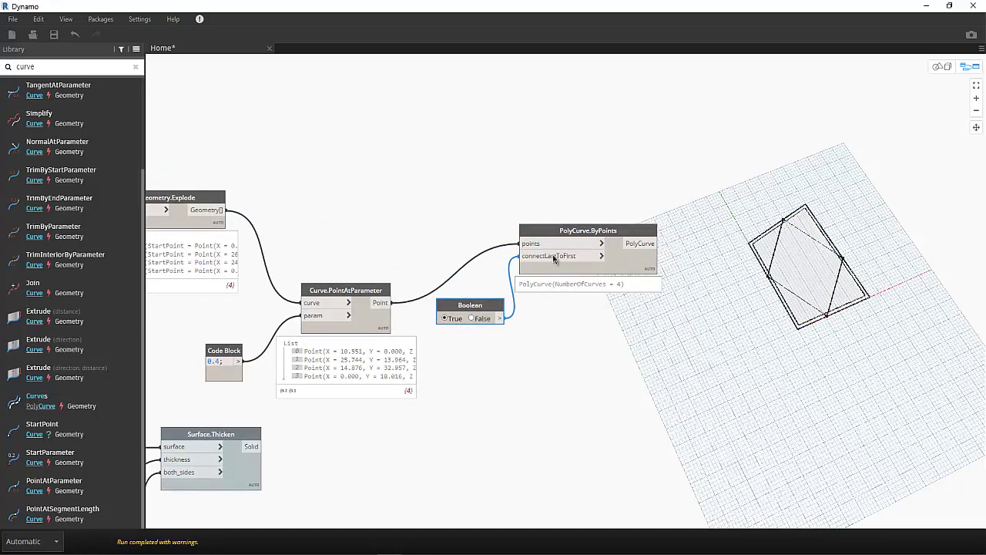
Duplicate the Surface.ByPatch node, place it beside the second PolyCurve.ByPoints node and connect that polycurve to it
scroll(555, 260, "down", 2)
left_click_drag(662, 174, 647, 190)
middle_click_drag(262, 176, 293, 176)
left_click(178, 208)
middle_click_drag(179, 208, 273, 197)
left_click(267, 275)
middle_click_drag(302, 272, 348, 269)
left_click(279, 316)
key("ctrl+c")
key("ctrl+v")
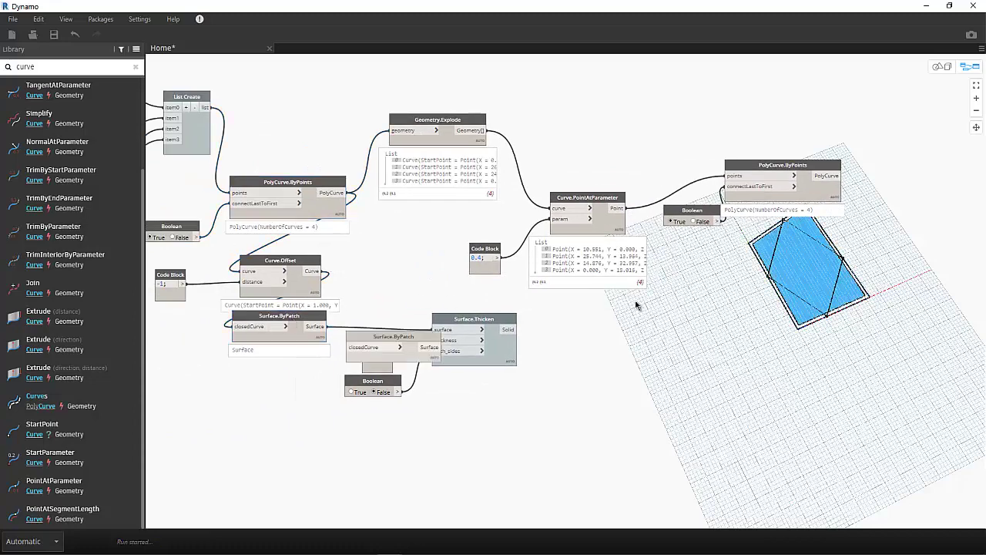
left_click_drag(393, 334, 911, 141)
middle_click_drag(854, 180, 437, 158)
left_click(420, 154)
left_click(449, 132)
Move Surface.Thicken with its Code Block and Boolean aside, duplicate the group and connect the new patch surface to the copy
middle_click_drag(199, 351, 486, 326)
left_click_drag(420, 367, 224, 261)
left_click_drag(374, 307, 714, 356)
middle_click_drag(878, 274, 404, 246)
key("ctrl+c")
key("ctrl+v")
left_click(353, 97)
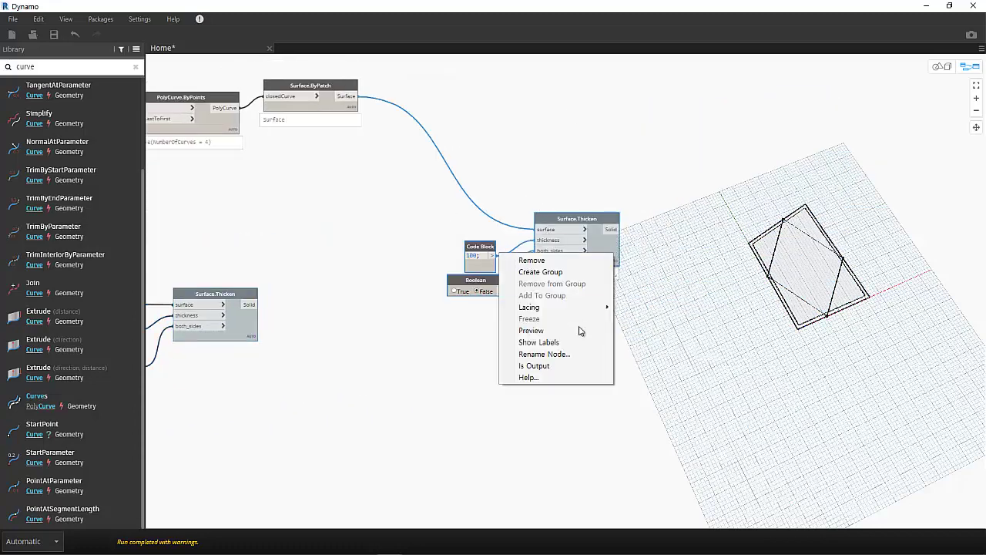
Turn on the previews of both Surface.Thicken nodes and move the copied group closer to the second Surface.ByPatch node
left_click(581, 331)
left_click(660, 298)
key("ctrl+b")
scroll(660, 297, "down", 5)
key("ctrl+b")
left_click_drag(630, 309, 427, 198)
left_click_drag(570, 258, 398, 207)
mouse_move(426, 260)
middle_mouse_down()
mouse_move(648, 263)
mouse_move(428, 241)
middle_mouse_up()
right_click(203, 306)
left_click(255, 387)
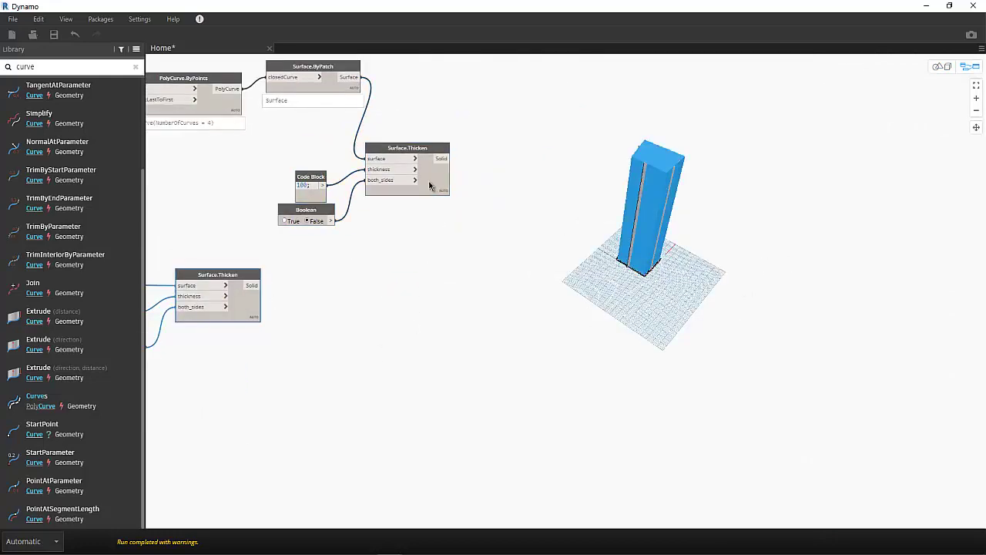
Add a Solid.DifferenceAll node and a Geometry.Intersect node near the two Surface.Thicken nodes
left_click(2, 69)
type("diff")
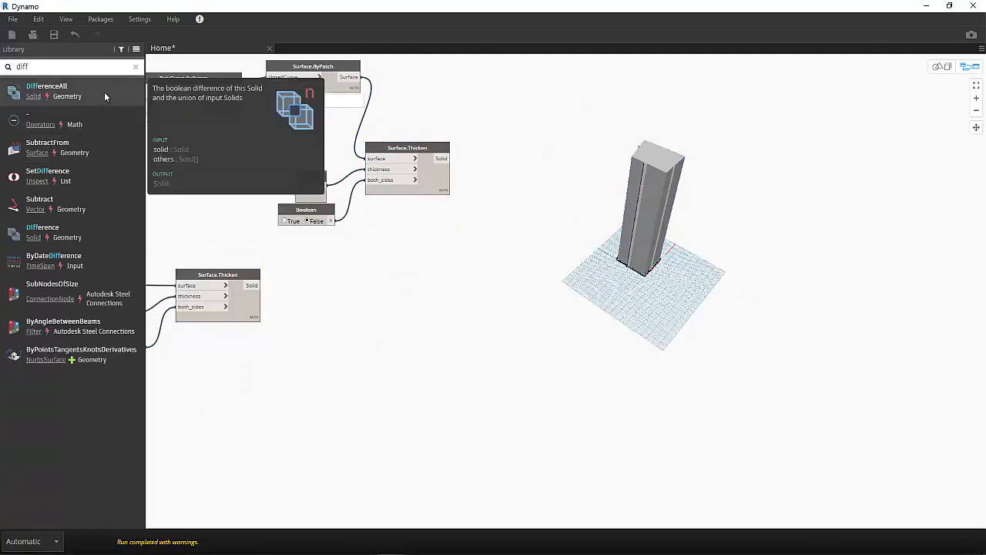
left_click(104, 94)
left_click_drag(34, 67, 2, 70)
type("intersect")
left_click(100, 154)
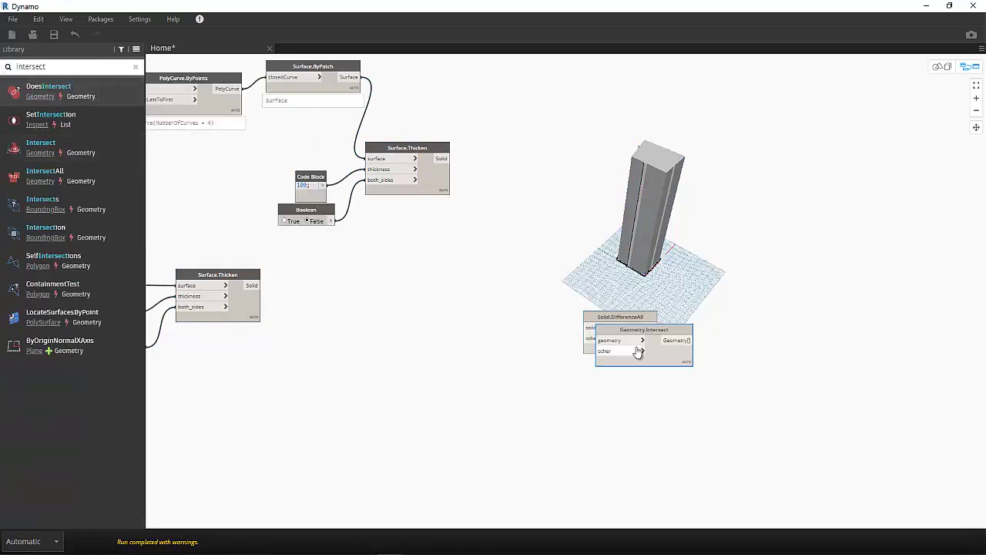
left_click_drag(638, 352, 525, 366)
left_click_drag(622, 338, 519, 251)
left_click_drag(528, 343, 528, 300)
Line up the two Surface.Thicken nodes one above the other
scroll(367, 244, "up", 1)
left_click_drag(385, 238, 305, 181)
left_click_drag(420, 183, 290, 219)
left_click_drag(240, 322, 330, 324)
Connect the upper Surface.Thicken to solid and the lower one to others of Solid.DifferenceAll, and turn off both Surface.Thicken previews
left_click(323, 181)
right_click(273, 218)
left_click(319, 322)
right_click(318, 324)
left_click(301, 380)
key("ctrl+b")
scroll(616, 271, "up", 5)
middle_click_drag(698, 254, 671, 344)
key("ctrl+b")
left_click_drag(539, 258, 414, 217)
left_click(392, 215)
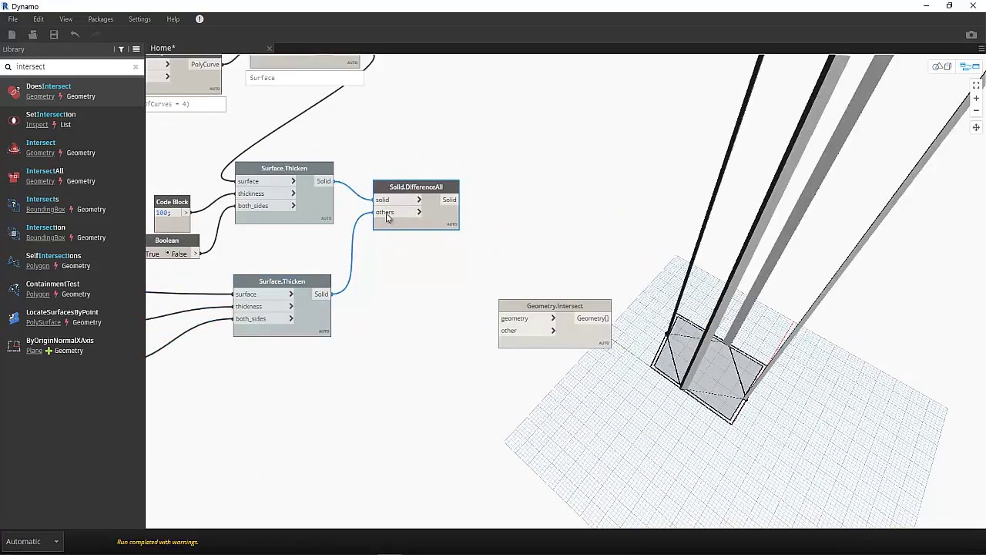
Swap the Solid.DifferenceAll inputs so the lower Surface.Thicken feeds solid and the upper one feeds others
left_click(386, 213)
left_click(383, 200)
left_click(323, 181)
left_click(383, 214)
key("ctrl+b")
scroll(728, 265, "down", 4)
key("ctrl+b")
left_click_drag(384, 213, 390, 179)
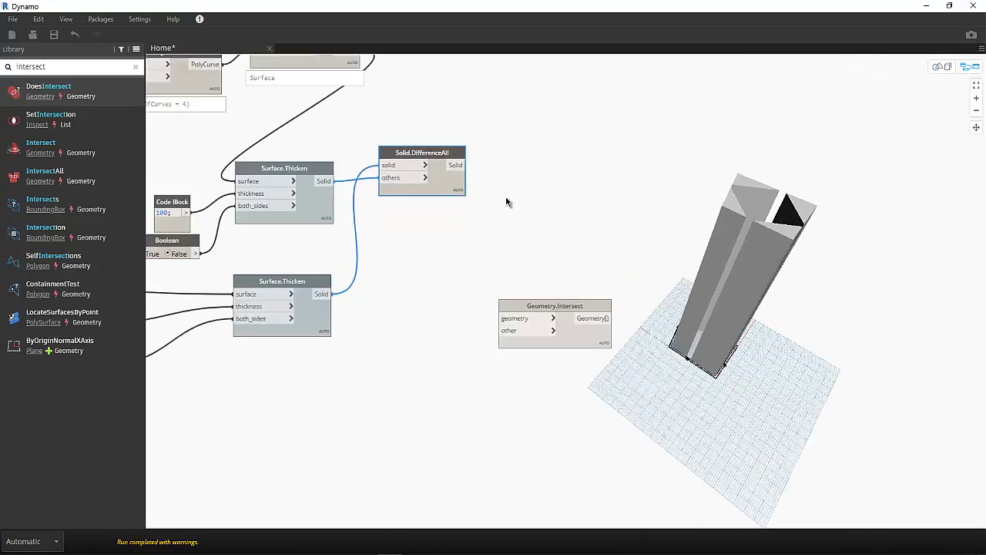
Duplicate Solid.DifferenceAll with the two solids wired in opposite order, turn off both nodes' previews and stack them
key("ctrl+c")
key("ctrl+v")
right_click(441, 185)
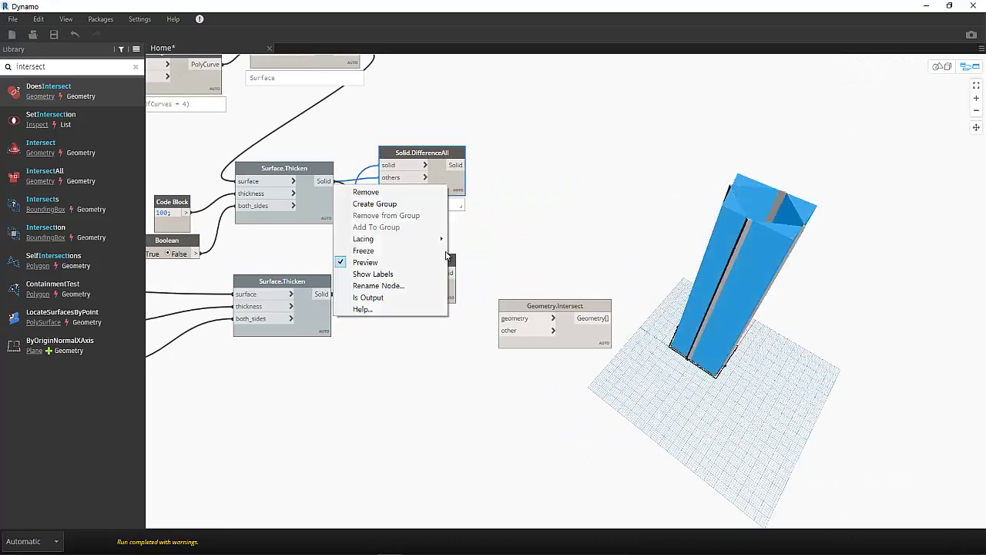
left_click(470, 264)
left_click_drag(441, 297, 446, 253)
left_click_drag(448, 179, 491, 157)
Connect the two Surface.Thicken solids to Geometry.Intersect and to a duplicate of it in the opposite order
left_click_drag(559, 333, 466, 297)
key("ctrl+c")
key("ctrl+v")
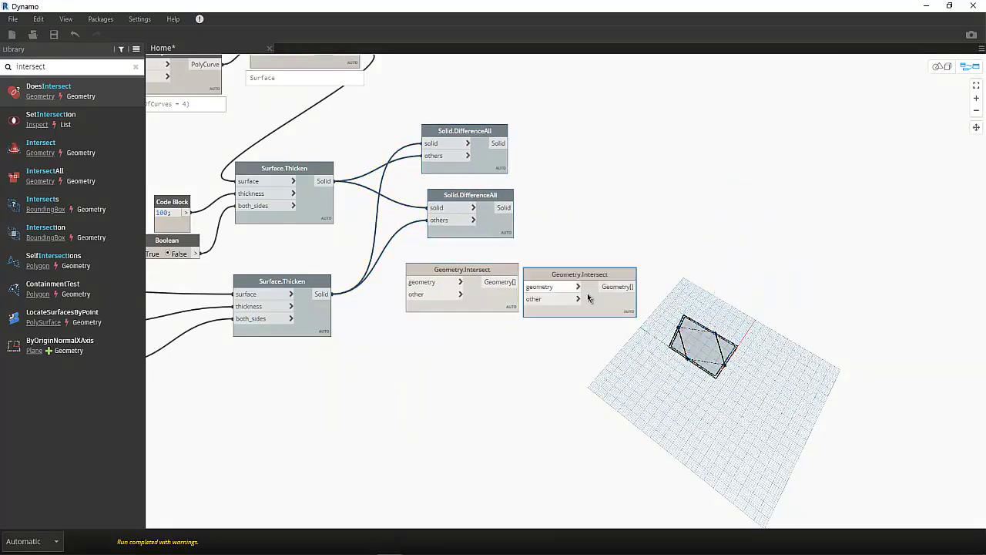
left_click_drag(587, 298, 463, 364)
left_click(323, 181)
left_click(422, 282)
left_click(321, 294)
key("ctrl+b")
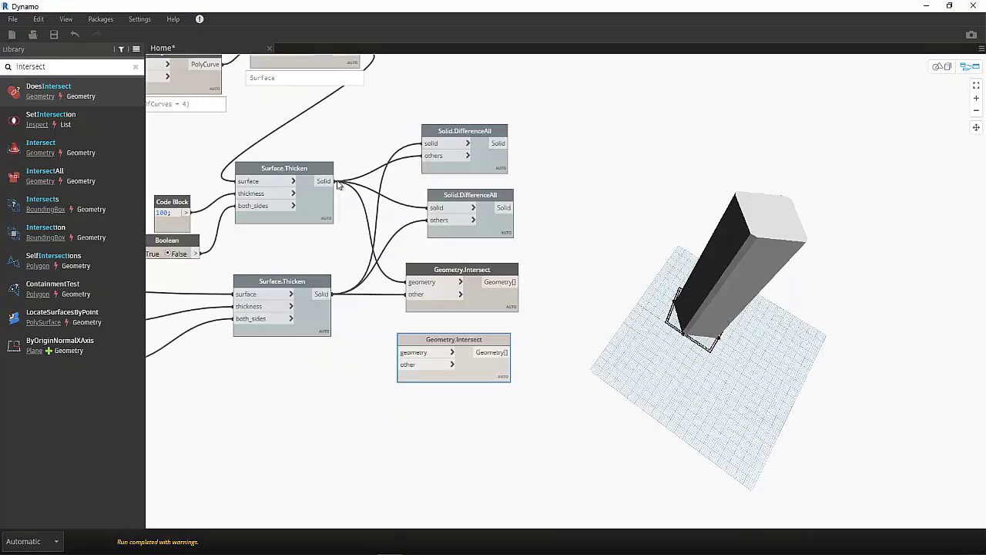
left_click(514, 271)
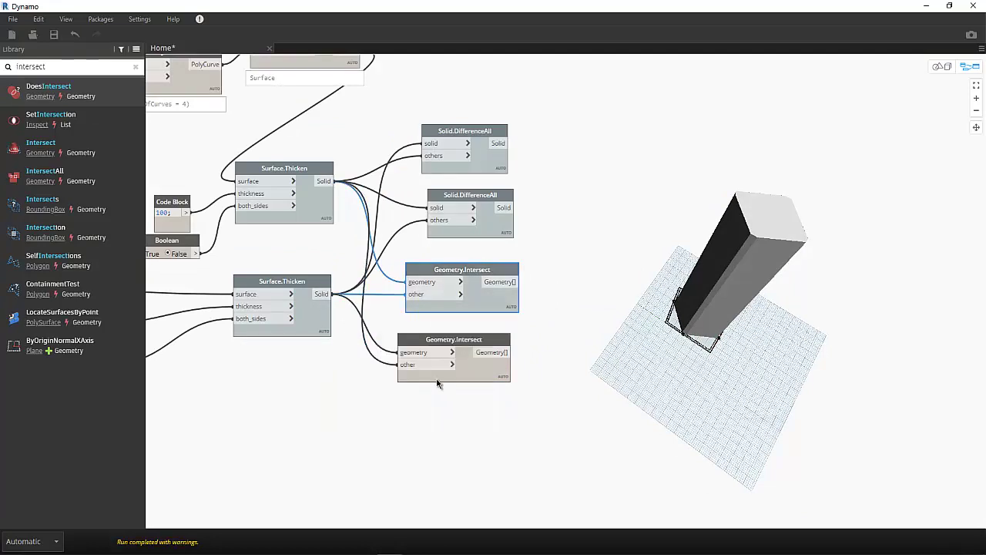
Delete the duplicate Geometry.Intersect node and move the remaining one lower
left_click(479, 362)
key("Delete")
left_click_drag(484, 299, 484, 354)
Compare the previews of Geometry.Intersect and the two Solid.DifferenceAll nodes by switching each on and off in turn
right_click(484, 353)
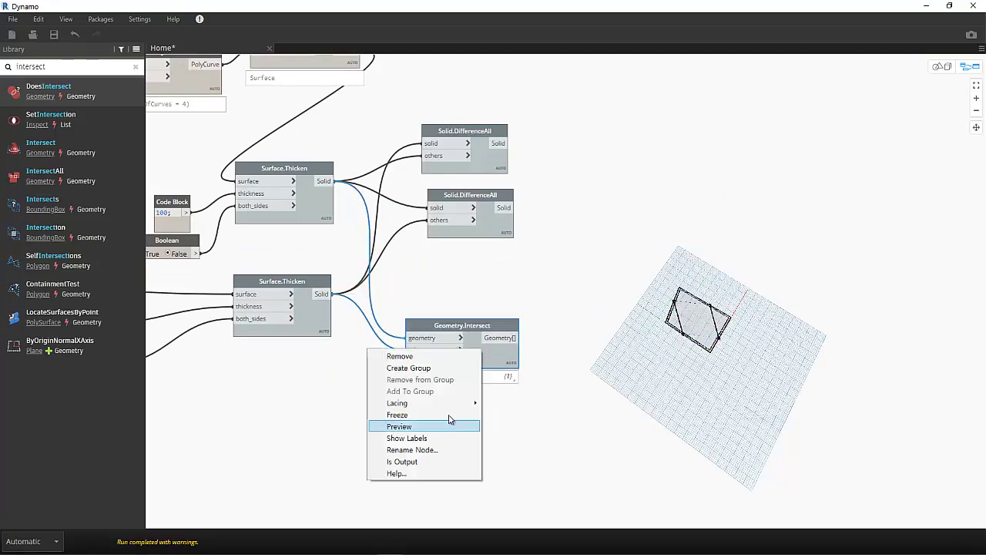
left_click(451, 420)
right_click(471, 332)
left_click(436, 406)
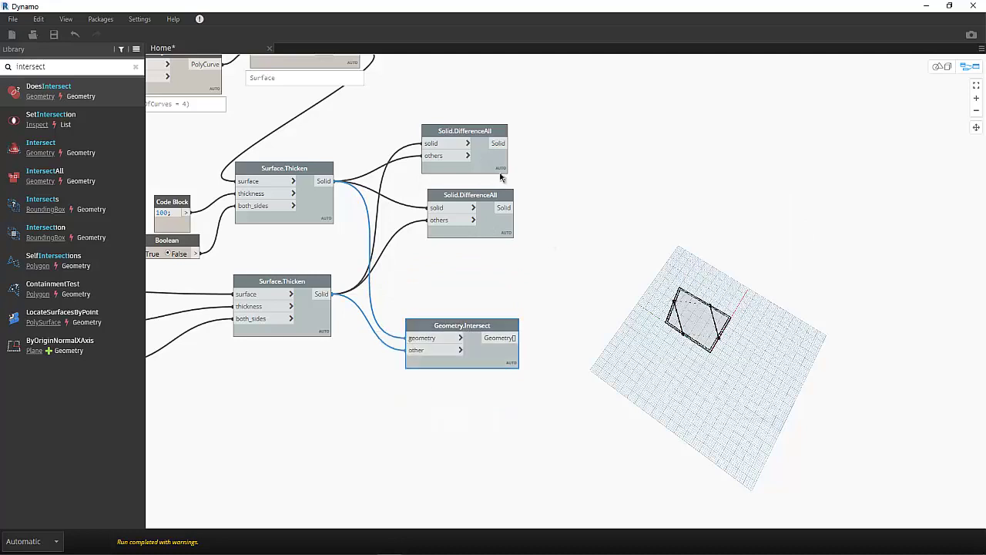
right_click(493, 169)
left_click(452, 245)
right_click(488, 170)
left_click(444, 245)
right_click(501, 218)
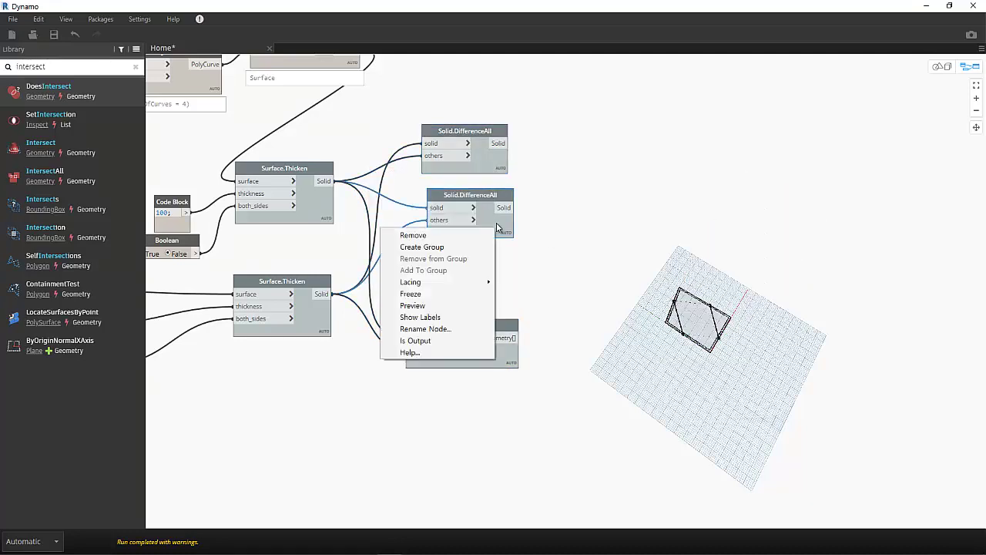
left_click(446, 306)
right_click(497, 220)
left_click(447, 306)
Turn on the preview of the Geometry.Intersect node
left_click_drag(563, 275, 480, 157)
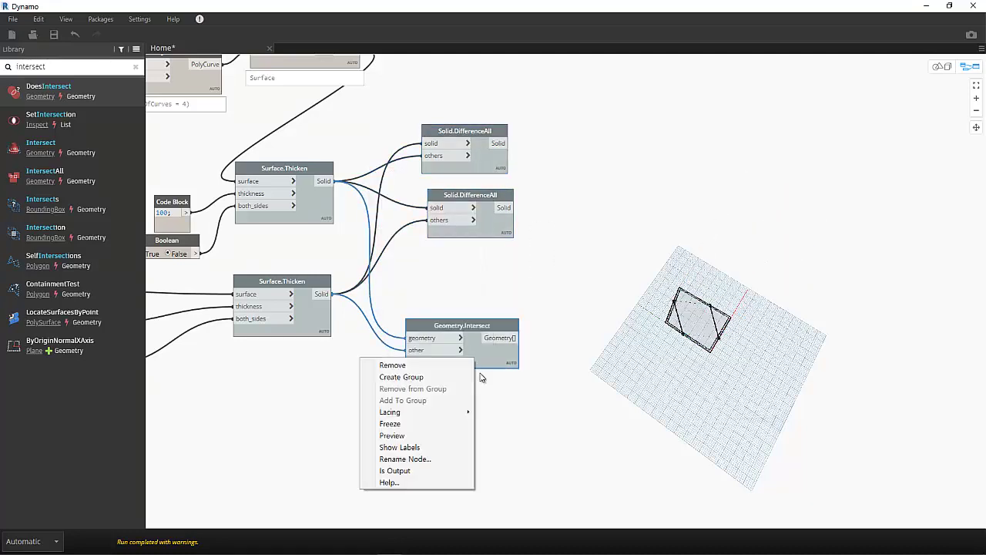
left_click(430, 435)
left_click(482, 382)
Duplicate the four Point.ByCoordinates nodes and their List Create below Geometry.Intersect, and disconnect the slider from the last point
middle_click_drag(531, 401, 555, 299)
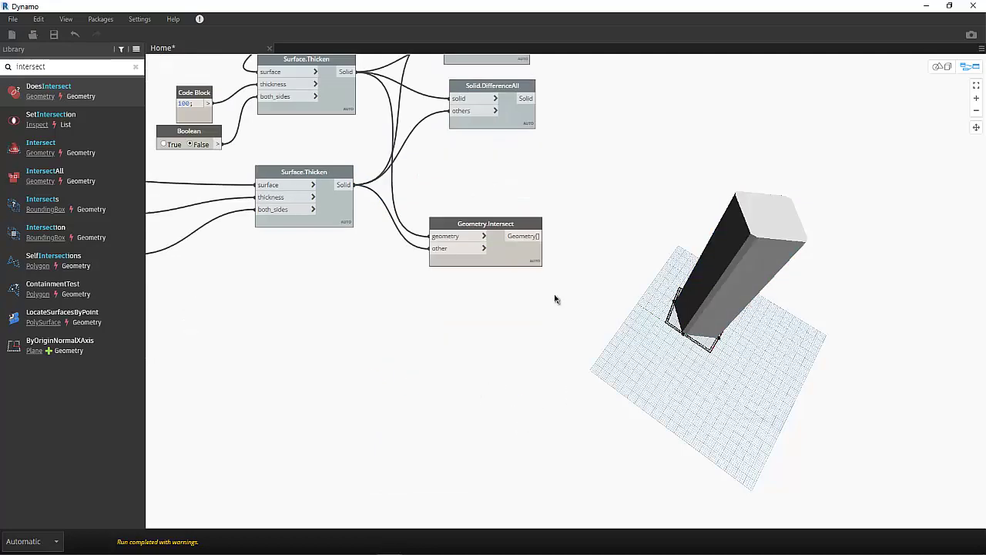
scroll(555, 299, "down", 3)
right_click_drag(386, 303, 473, 339)
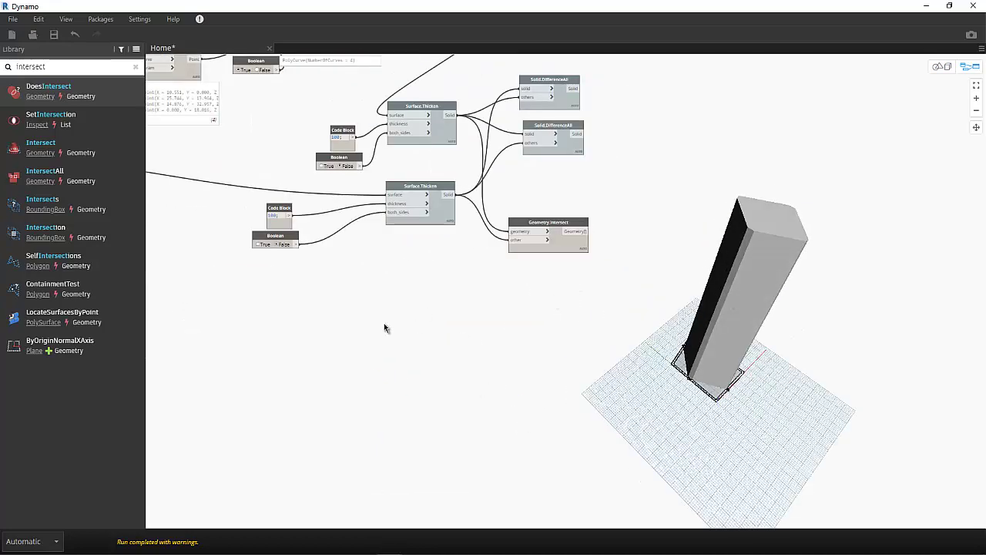
middle_click_drag(385, 328, 574, 224)
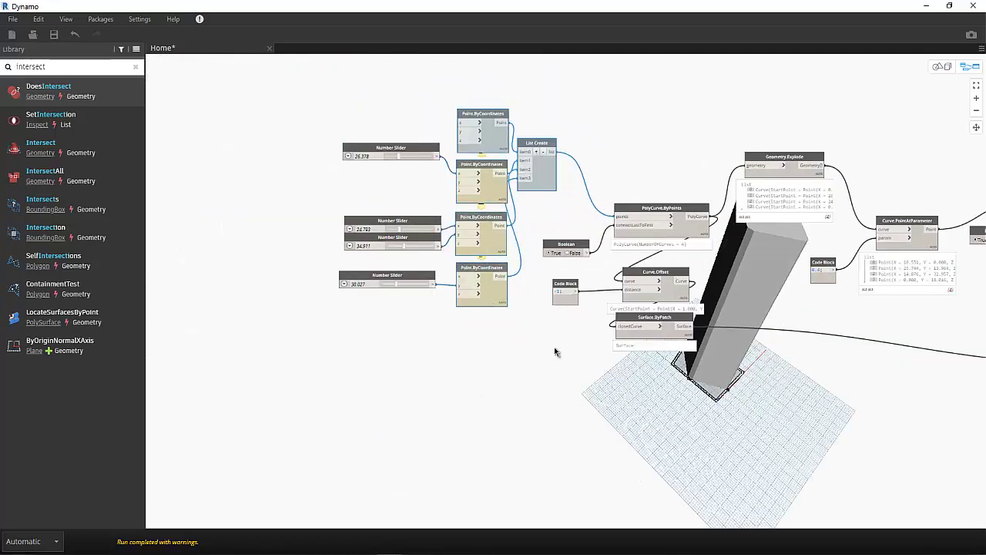
middle_click_drag(554, 351, 337, 226)
scroll(312, 315, "up", 5)
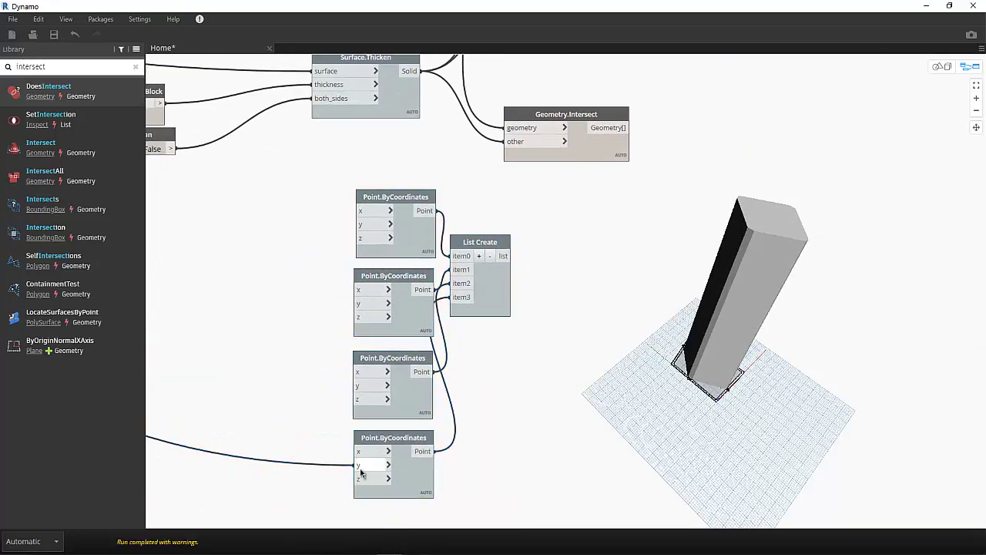
left_click(361, 468)
left_click(324, 493)
left_click_drag(490, 300, 504, 308)
right_click(512, 306)
left_click(490, 373)
key("Escape")
right_click(515, 297)
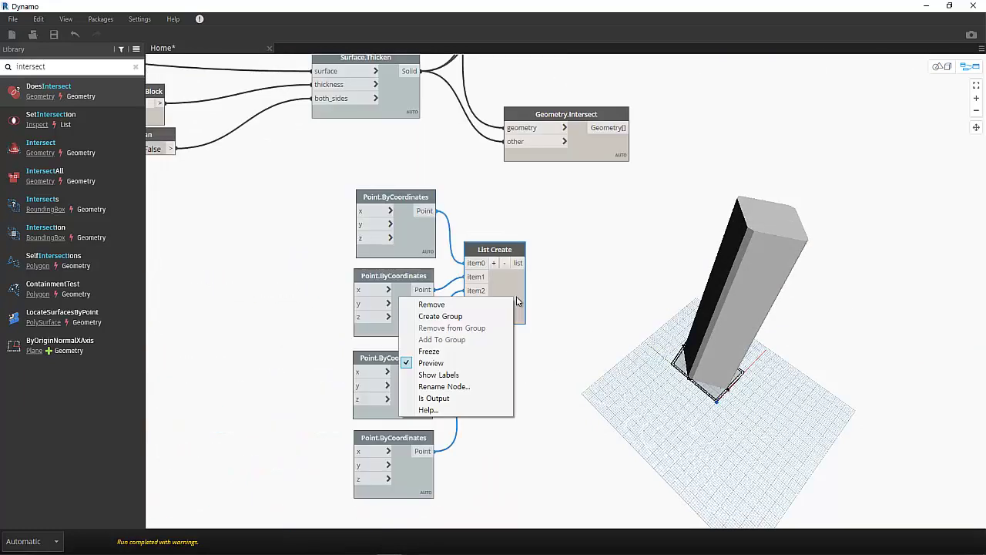
left_click(479, 363)
Turn on the previews of the four copied Point.ByCoordinates nodes and switch to 3D preview navigation
right_click(410, 234)
left_click(395, 312)
right_click(420, 321)
left_click(392, 399)
right_click(414, 389)
left_click(388, 465)
right_click(419, 470)
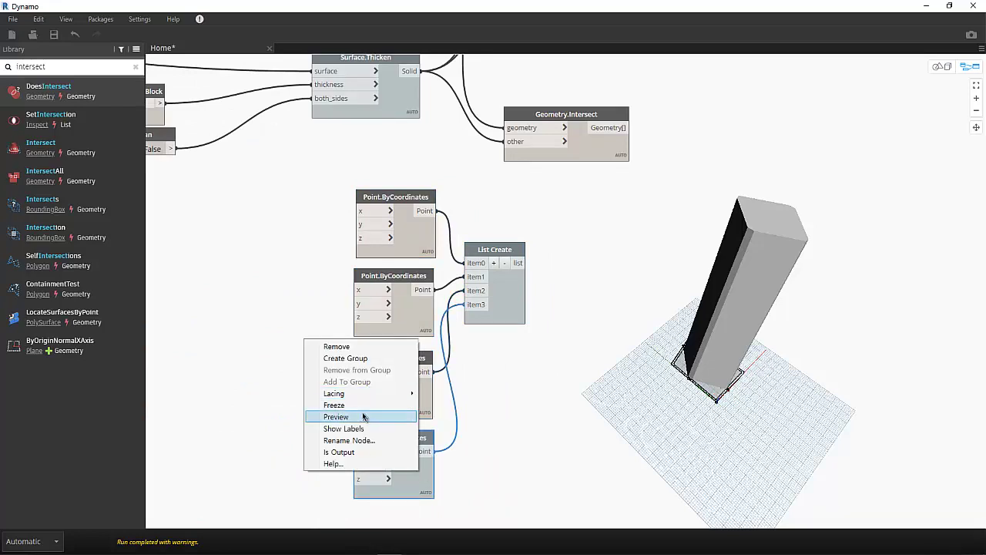
left_click(364, 416)
key("ctrl+b")
key("ctrl+b")
key("ctrl+b")
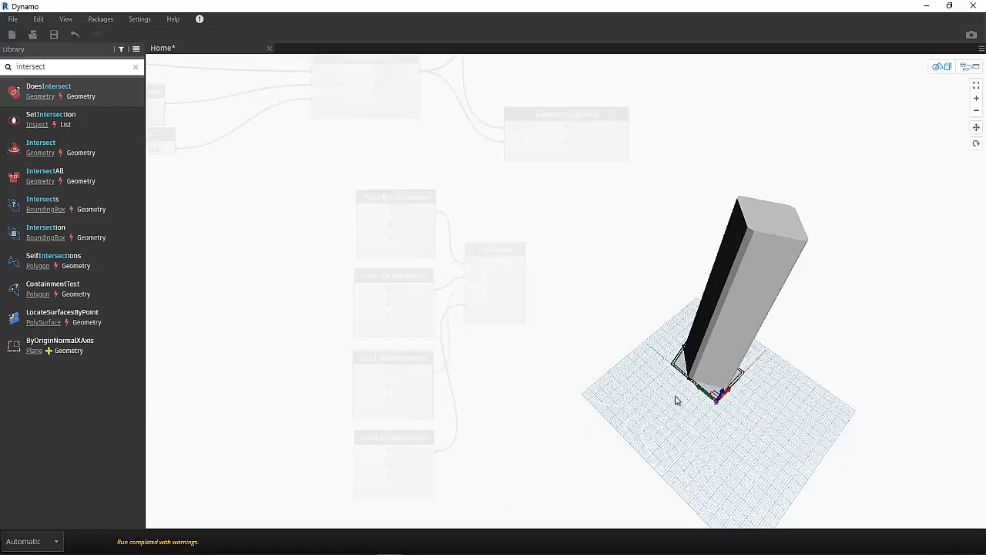
Move three copied points in the 3D preview to about (15.817, -6.208), (10.477, 14.122) and (-5.113, 11.019)
key("ctrl+b")
key("ctrl+b")
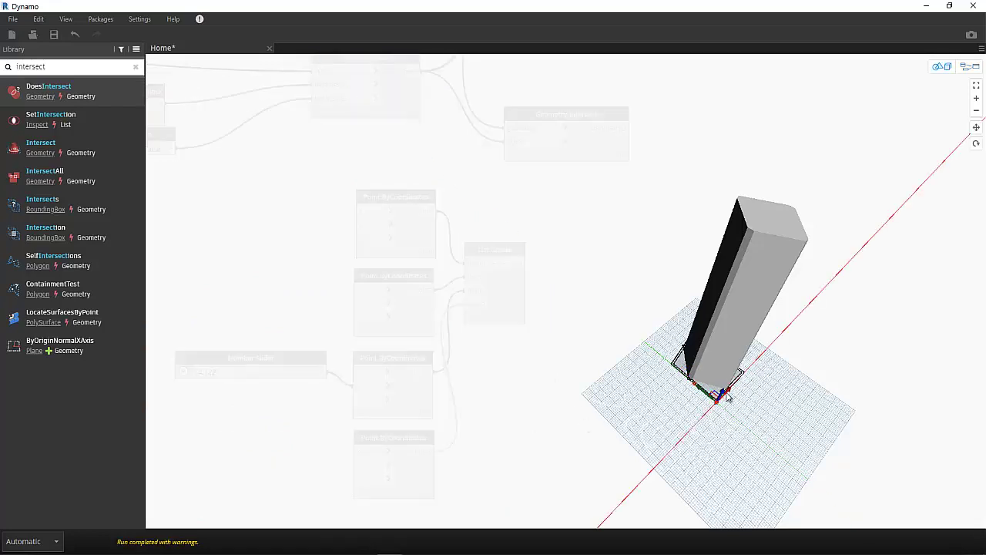
key("ctrl+b")
key("ctrl+b")
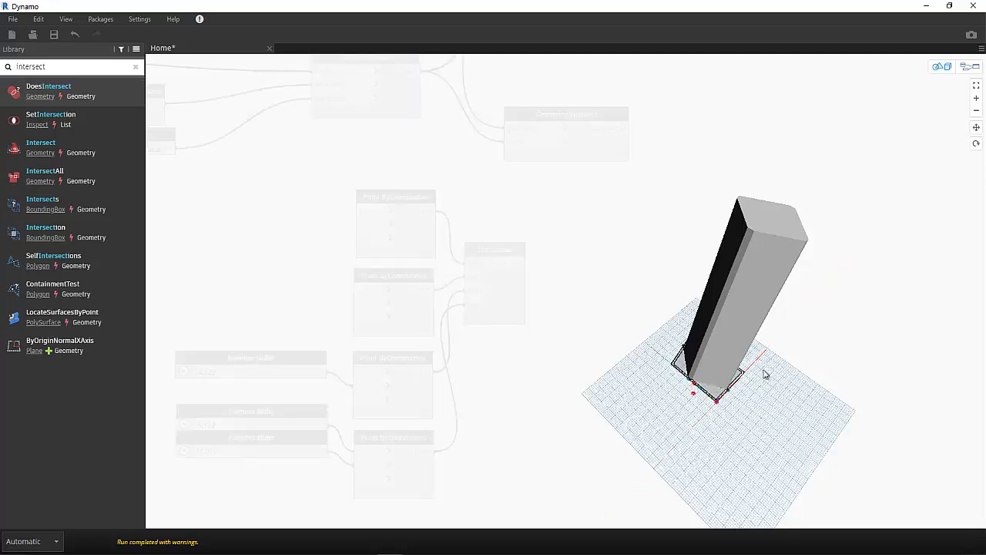
key("ctrl+b")
key("ctrl+b")
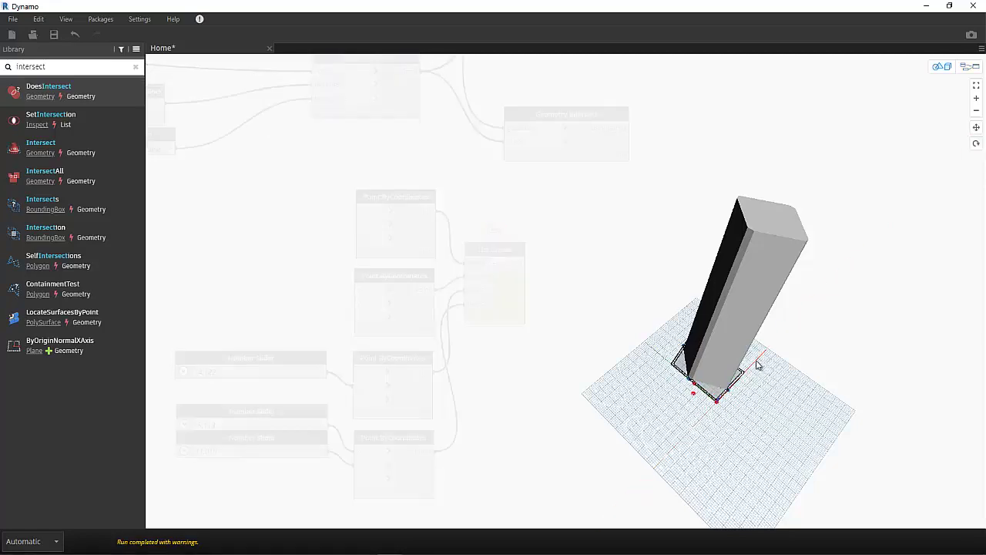
key("ctrl+b")
key("ctrl+b")
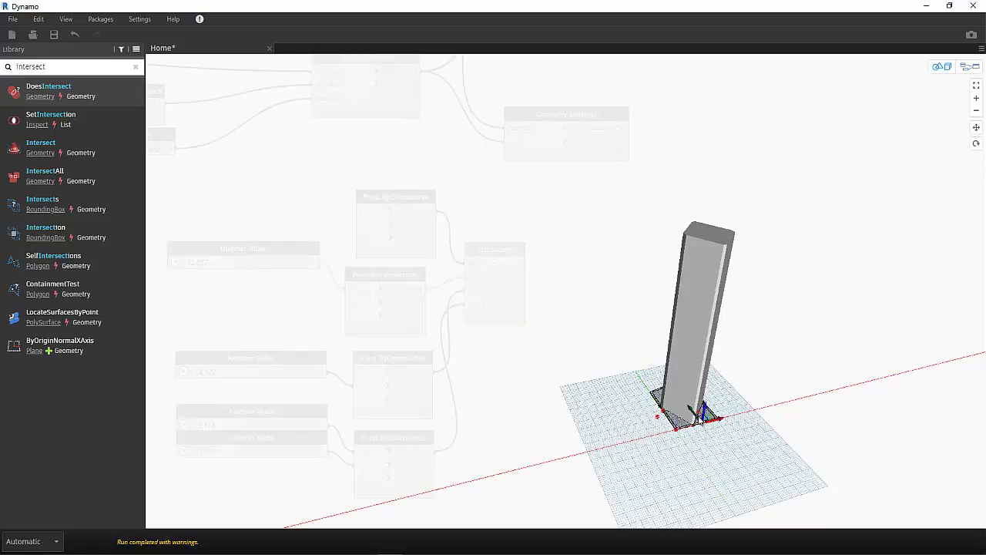
mouse_move(691, 412)
left_mouse_down()
mouse_move(702, 433)
mouse_move(688, 406)
left_mouse_up()
left_click(691, 410)
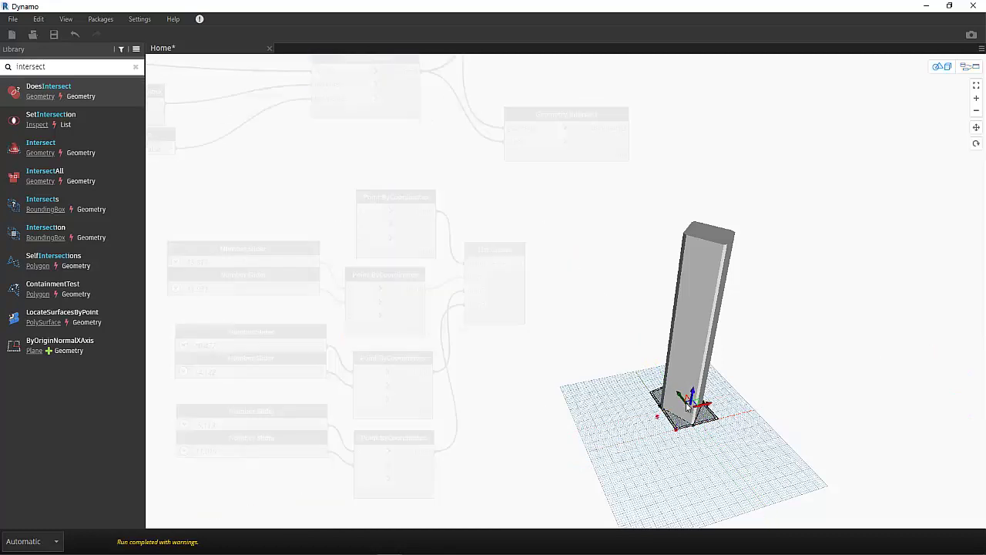
key("ctrl+b")
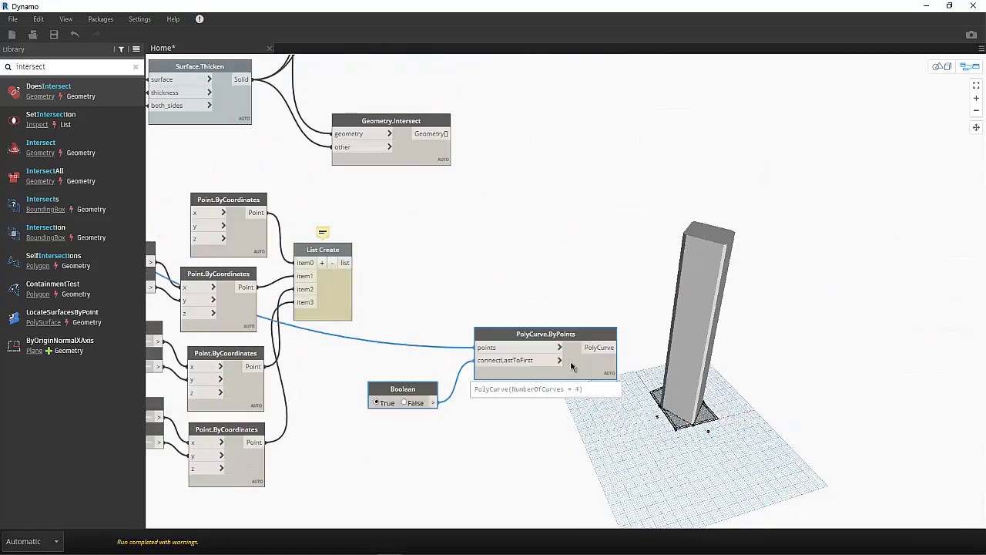
Feed the copied List Create into a duplicated PolyCurve.ByPoints closed with True, and patch the outline with a copied Surface.ByPatch
right_click(214, 304)
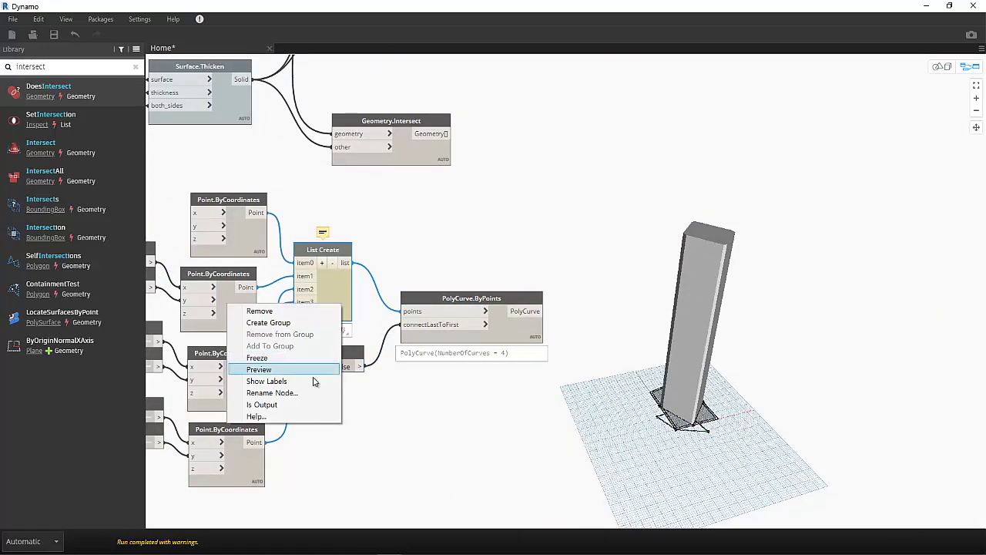
right_click(412, 330)
scroll(412, 330, "down", 5)
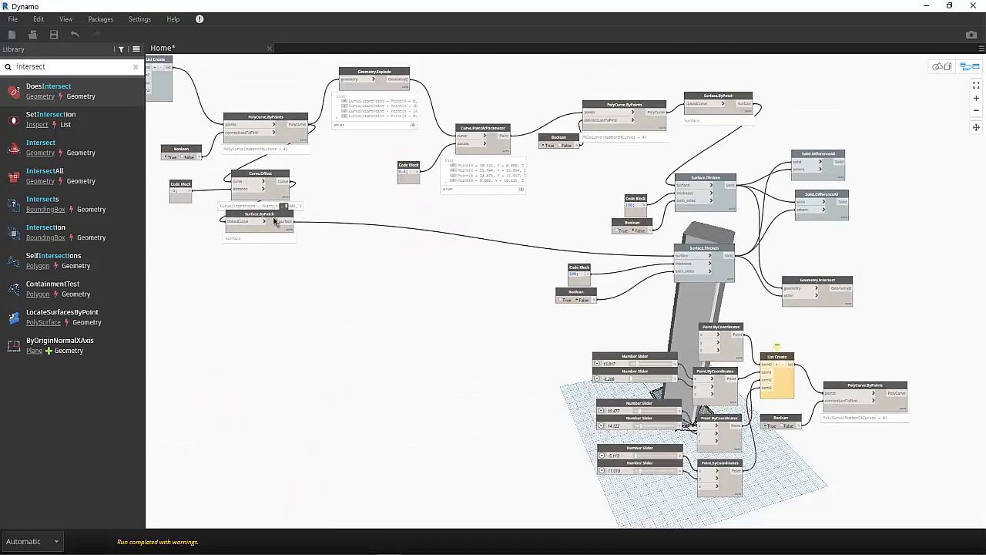
middle_click_drag(921, 430, 407, 215)
middle_click_drag(152, 193, 347, 255)
Thicken the new patch with a copied Surface.Thicken using thickness 50 and both_sides False, and turn on its preview
key("ctrl+v")
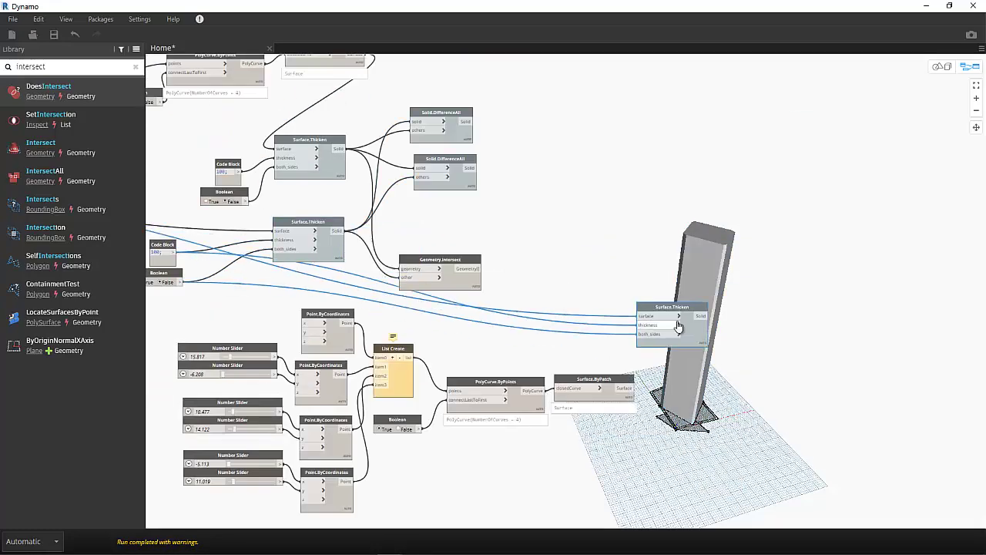
right_click(643, 328)
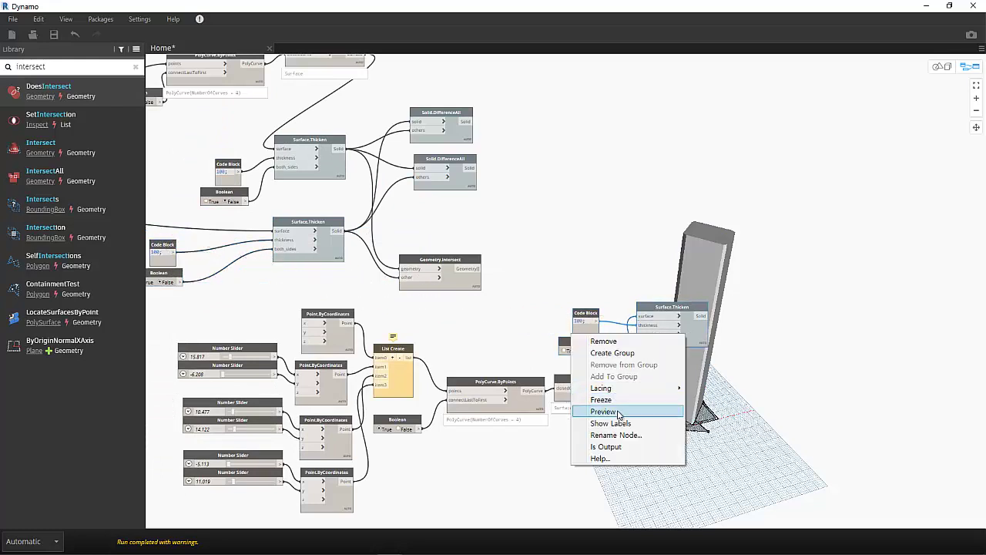
left_click(621, 411)
scroll(443, 275, "up", 2)
left_click(628, 346)
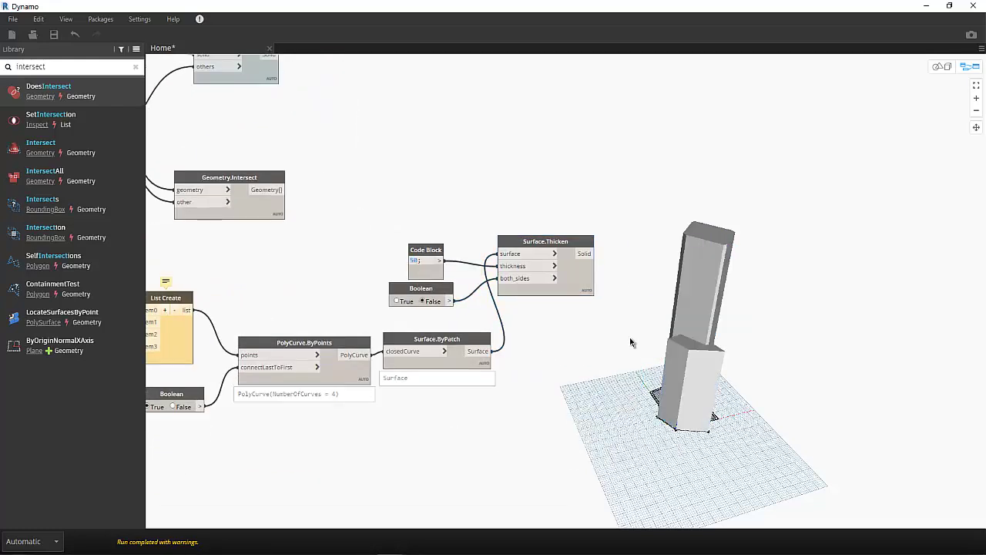
Move Geometry.Intersect above the new Surface.Thicken and bring an unconnected Solid.DifferenceAll node beside them
scroll(514, 219, "down", 2)
middle_click_drag(514, 220, 530, 301)
left_click_drag(298, 291, 595, 267)
middle_click_drag(628, 345, 493, 308)
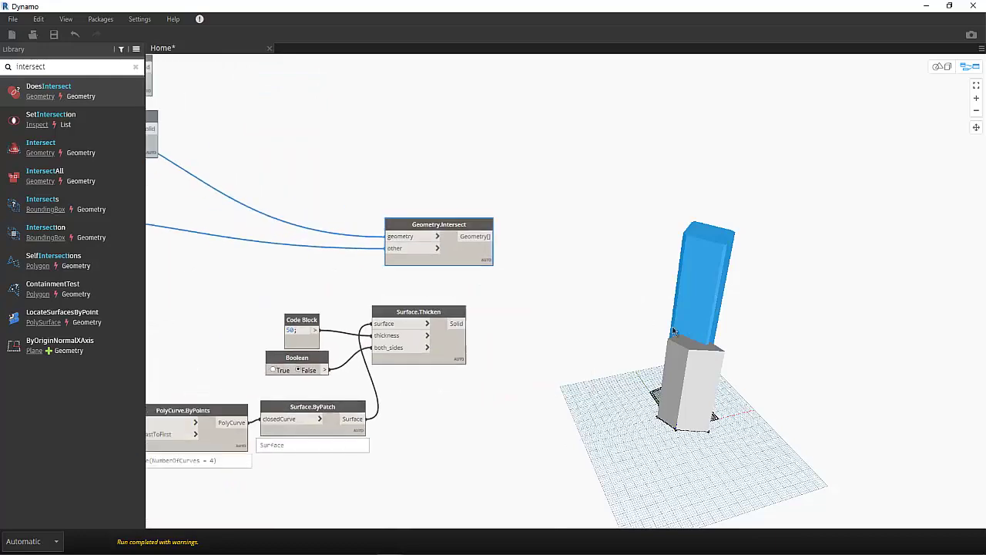
left_click_drag(288, 126, 658, 344)
scroll(658, 344, "up", 2)
middle_click_drag(659, 344, 404, 219)
Subtract the new thickened solid from the Geometry.Intersect result with Solid.DifferenceAll, previewing only the difference
right_click(407, 300)
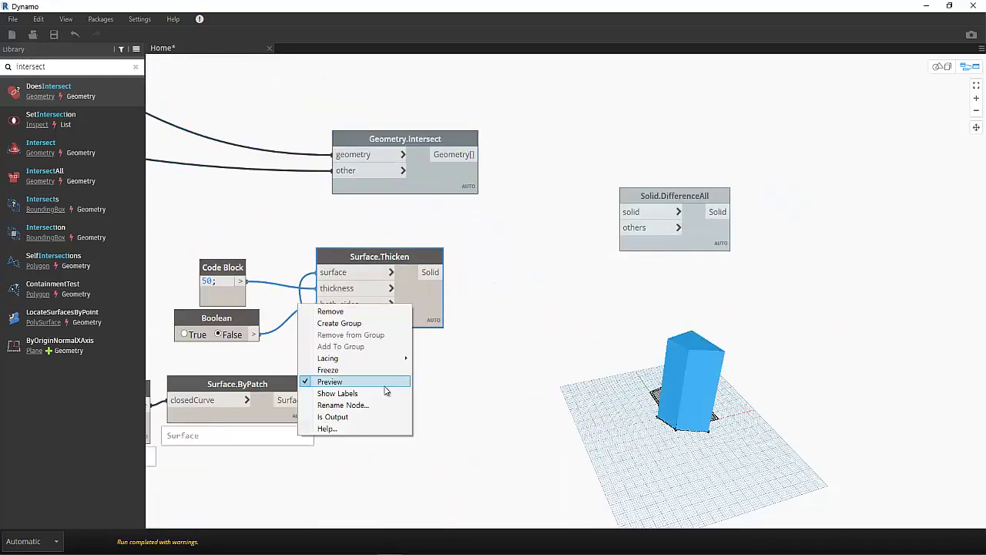
left_click(352, 378)
left_click_drag(678, 198, 627, 198)
right_click(606, 238)
left_click_drag(473, 155, 568, 210)
key("ctrl+b")
right_click_drag(716, 352, 739, 287)
scroll(739, 288, "down", 3)
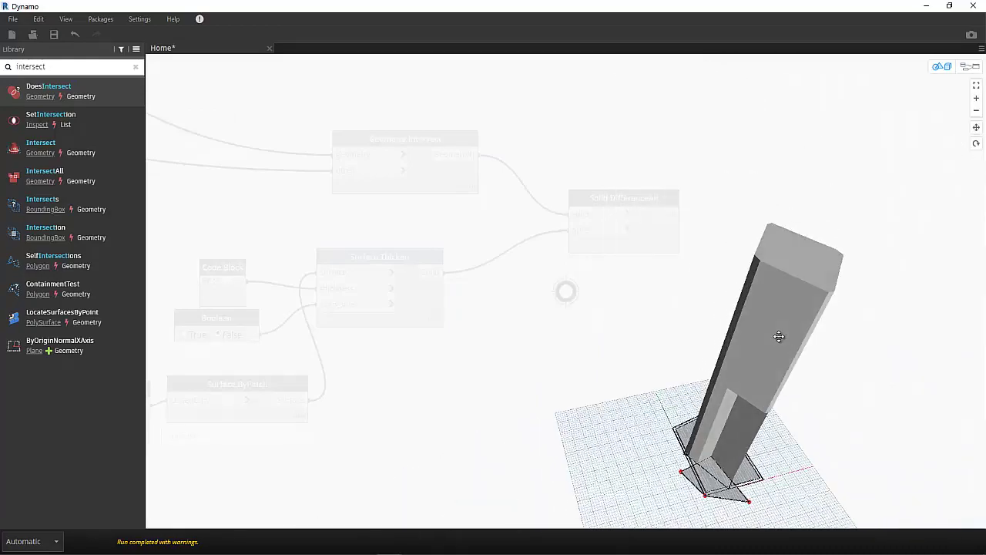
Try a thickness of 70 for the cutting solid, and settle on 10
key("ctrl+b")
right_click(222, 282)
key("Escape")
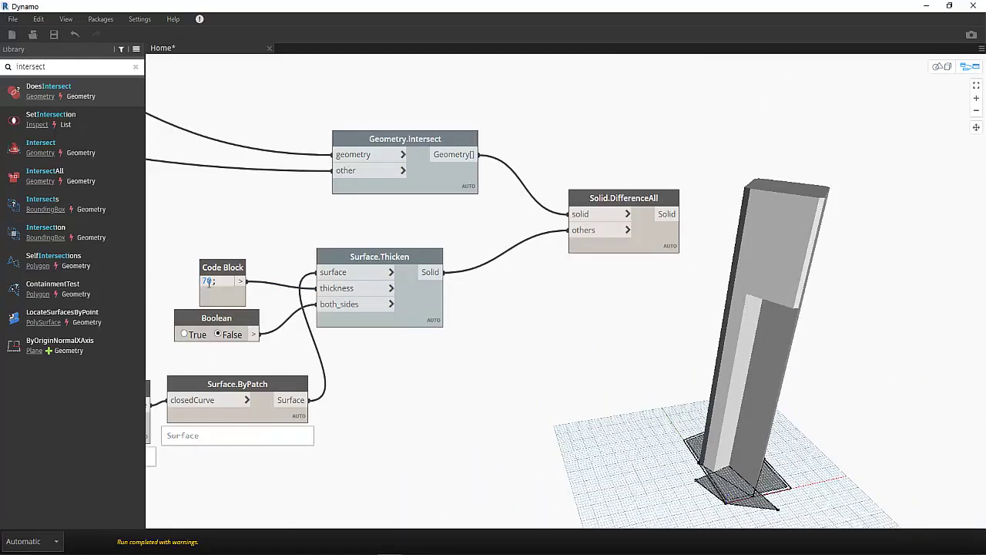
type("2")
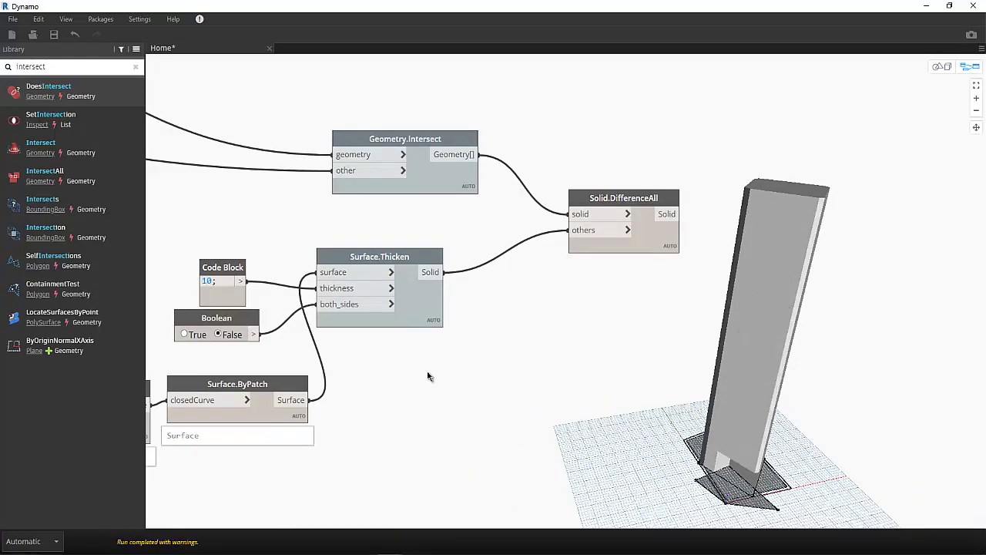
Duplicate the cutting Surface.Thicken with its Code Block and Boolean, set the copy's thickness to 70, and turn on its preview
scroll(512, 336, "down", 5)
left_click_drag(402, 264, 429, 379)
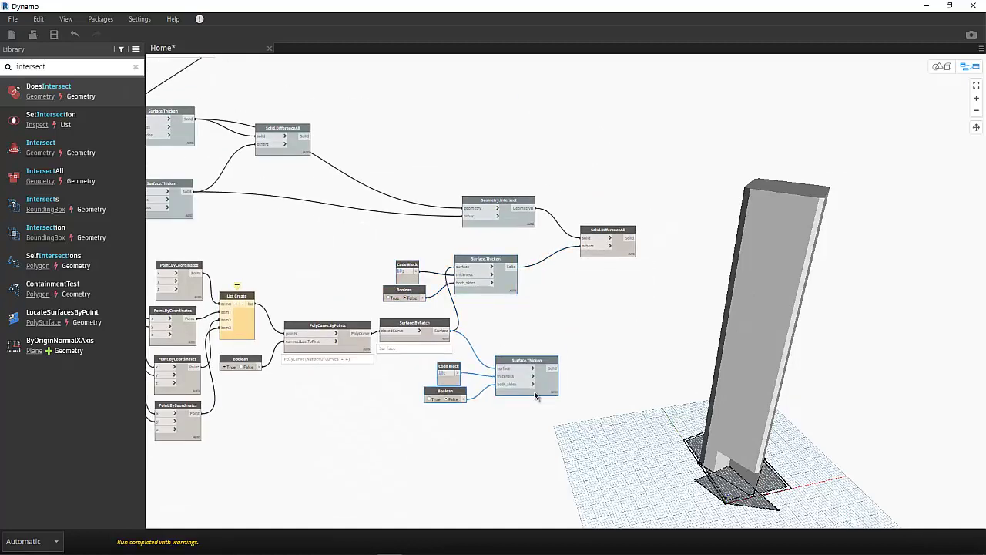
scroll(429, 379, "up", 3)
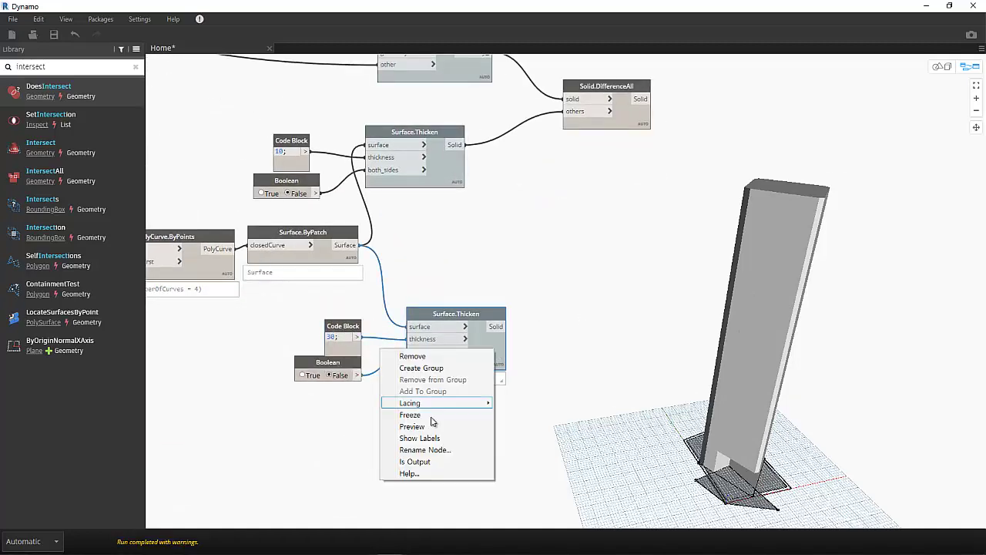
left_click(430, 425)
scroll(606, 379, "down", 2)
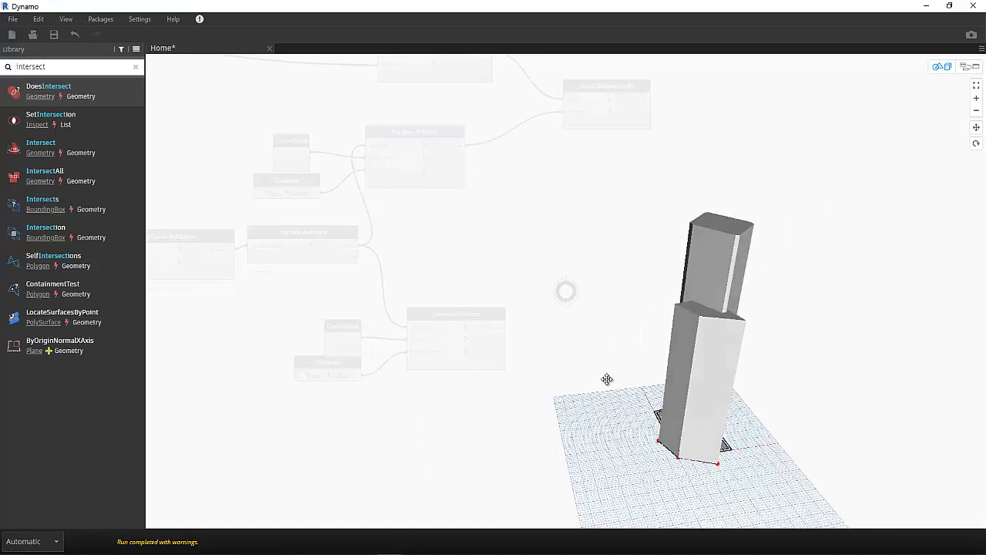
key("ctrl+b")
Add a Code Block with value 20 below the copied points' sliders and connect it to the last point's z input
middle_click_drag(158, 406, 463, 396)
left_click_drag(653, 315, 631, 317)
key("ctrl+c")
key("ctrl+v")
middle_click_drag(239, 399, 428, 403)
left_click_drag(399, 428, 260, 415)
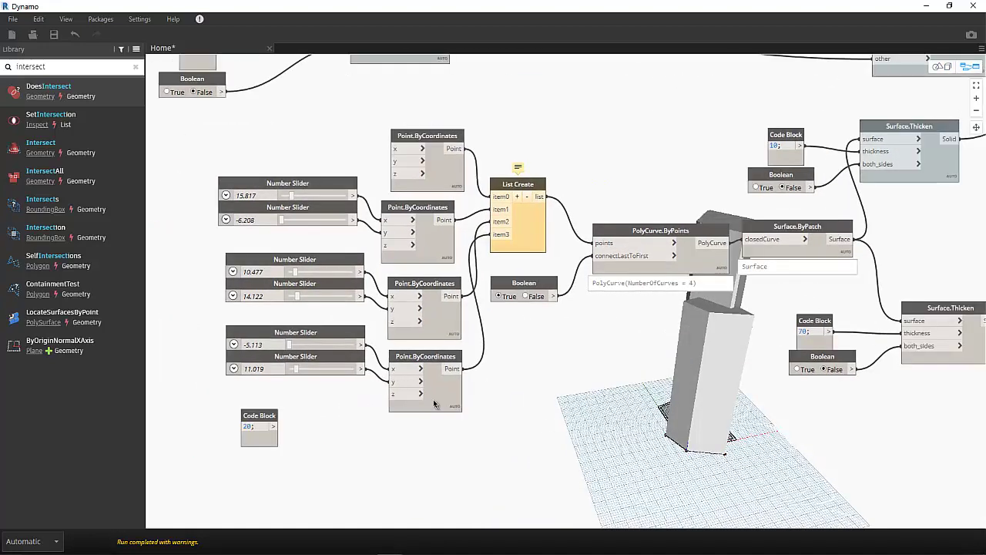
middle_click_drag(433, 403, 429, 422)
left_click(270, 445)
left_click(391, 413)
double_click(244, 445)
type("20")
left_click(293, 445)
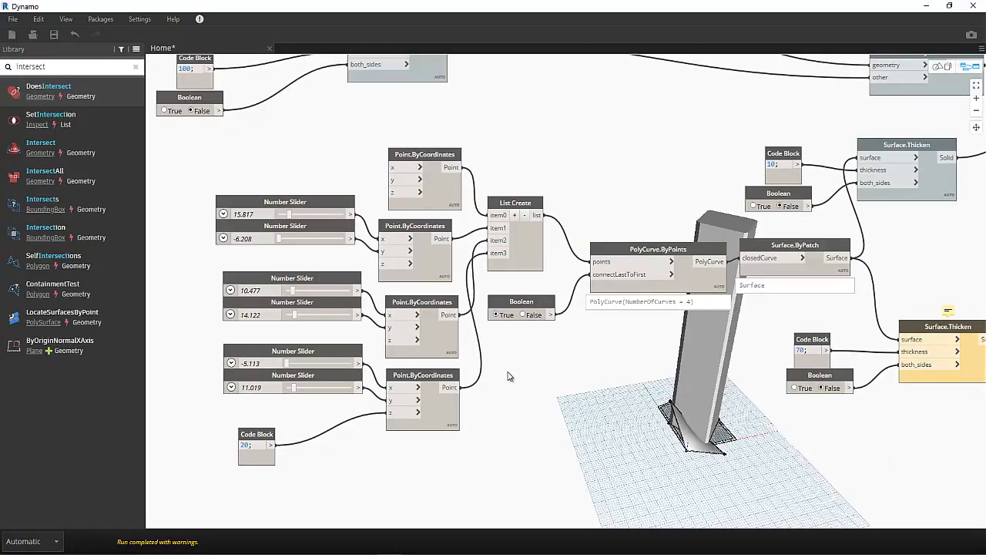
Switch to manual execution, connect the 20 Code Block to the z inputs of the other three copied points, and run the graph
key("Escape")
mouse_move(690, 377)
right_mouse_down()
mouse_move(736, 375)
mouse_move(762, 343)
mouse_move(705, 378)
right_mouse_up()
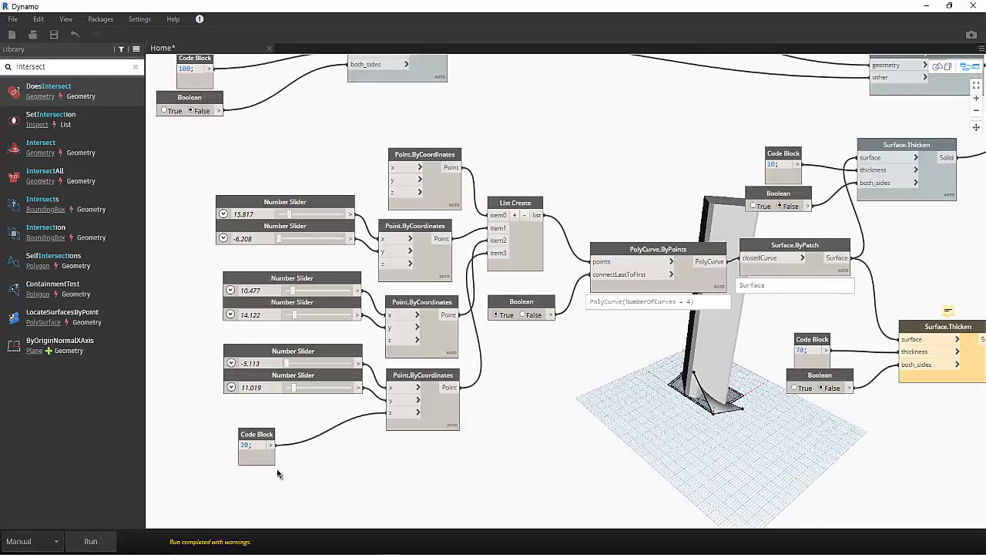
left_click(271, 444)
left_click(391, 340)
left_click(270, 444)
left_click(392, 264)
left_click(270, 445)
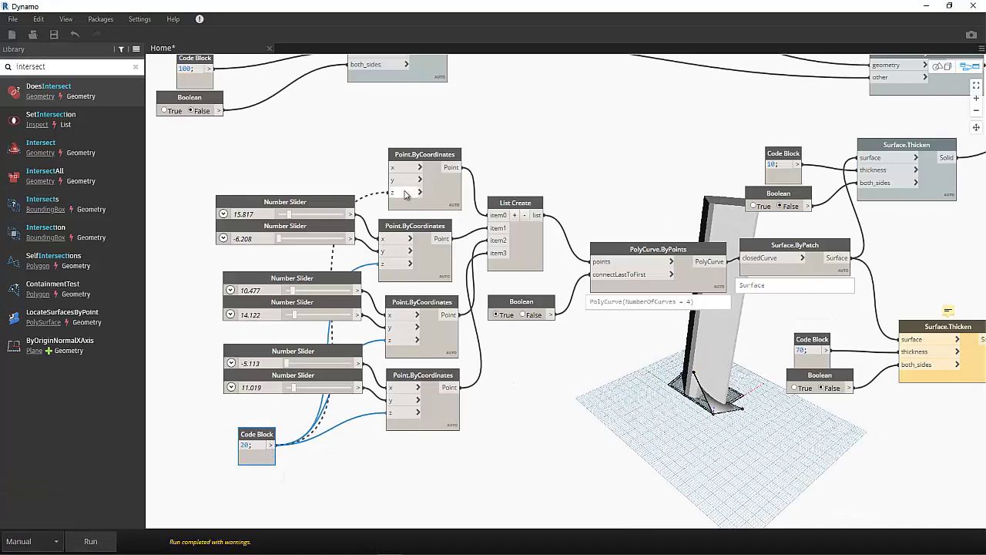
left_click(402, 193)
left_click(91, 541)
key("Escape")
right_click_drag(685, 389, 717, 383)
Check the raised solid against the tower by toggling the preview of the second Surface.Thicken
middle_click_drag(629, 494, 439, 444)
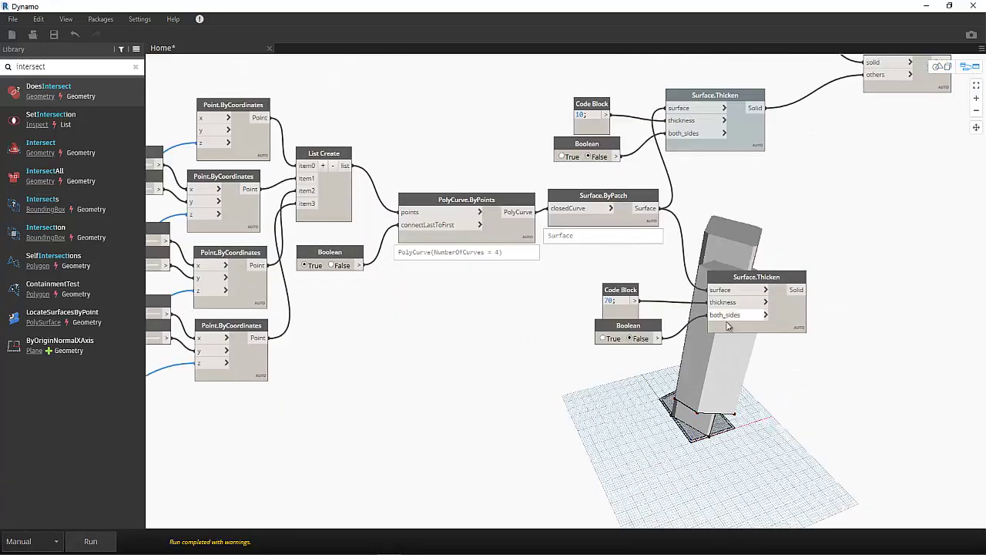
left_click(728, 326)
middle_click_drag(711, 344, 441, 433)
right_click(450, 401)
left_click(476, 472)
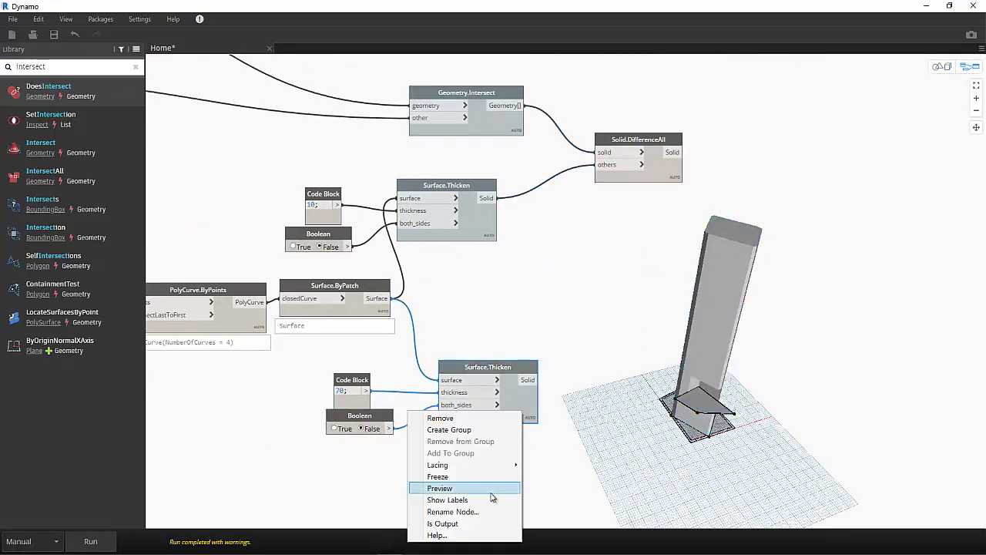
left_click(492, 226)
Place another unconnected Solid.DifferenceAll node after the one that cuts the intersected tower
middle_click_drag(519, 212, 594, 363)
scroll(594, 363, "up", 1)
scroll(548, 271, "down", 3)
left_click(333, 188)
left_click_drag(333, 188, 566, 179)
left_click(427, 264)
left_click_drag(594, 151, 568, 171)
left_click_drag(642, 173, 819, 350)
scroll(817, 385, "up", 2)
middle_click_drag(740, 370, 620, 308)
left_click_drag(516, 205, 486, 227)
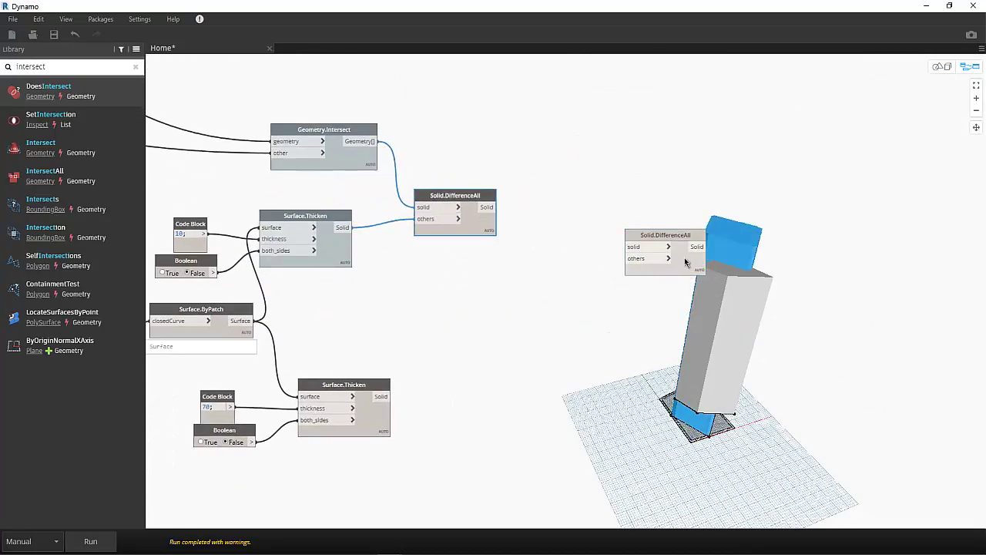
left_click_drag(686, 262, 590, 272)
Turn off the previews of the connected Solid.DifferenceAll, the 70-thick Surface.Thicken and their source Surface.ByPatch
right_click(475, 226)
left_click(436, 305)
right_click(360, 415)
left_click(327, 495)
middle_click_drag(316, 432, 834, 376)
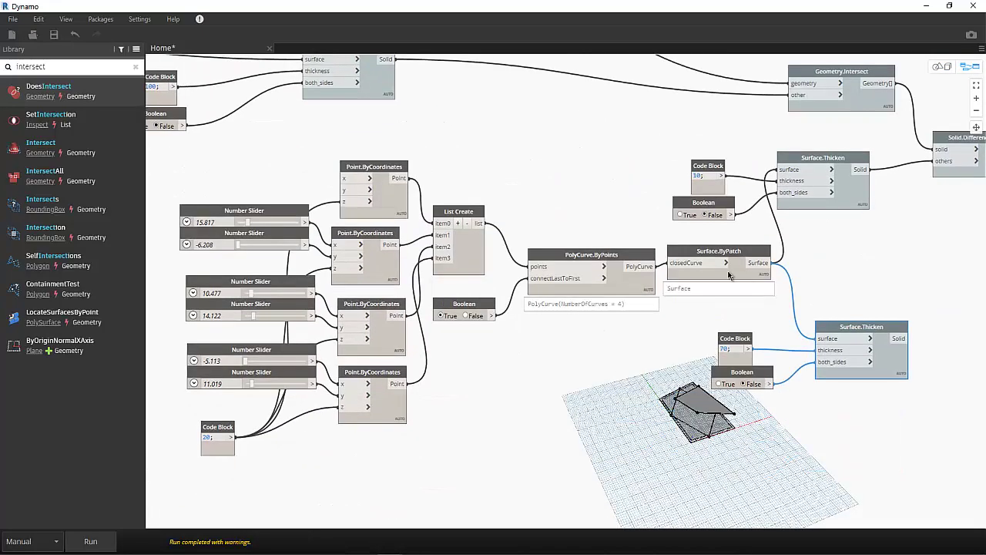
right_click(733, 278)
left_click(698, 358)
Subtract the 70-thick solid from the first difference result with the added Solid.DifferenceAll, and run the graph
middle_click_drag(843, 285, 366, 285)
left_click_drag(579, 195, 528, 150)
left_click_drag(423, 339, 593, 207)
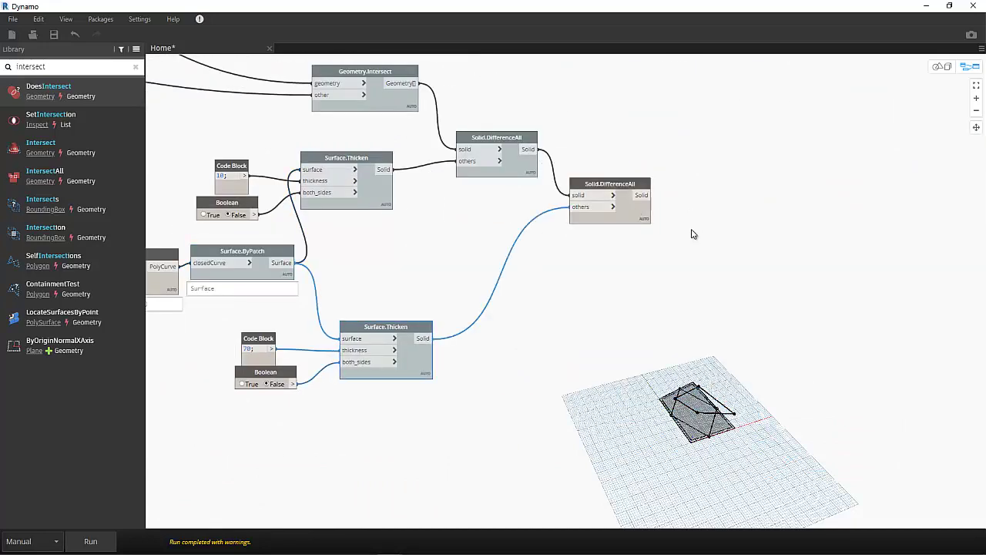
left_click(91, 541)
key("ctrl+b")
mouse_move(751, 372)
right_mouse_down()
mouse_move(681, 342)
mouse_move(746, 370)
right_mouse_up()
scroll(747, 370, "up", 3)
key("ctrl+b")
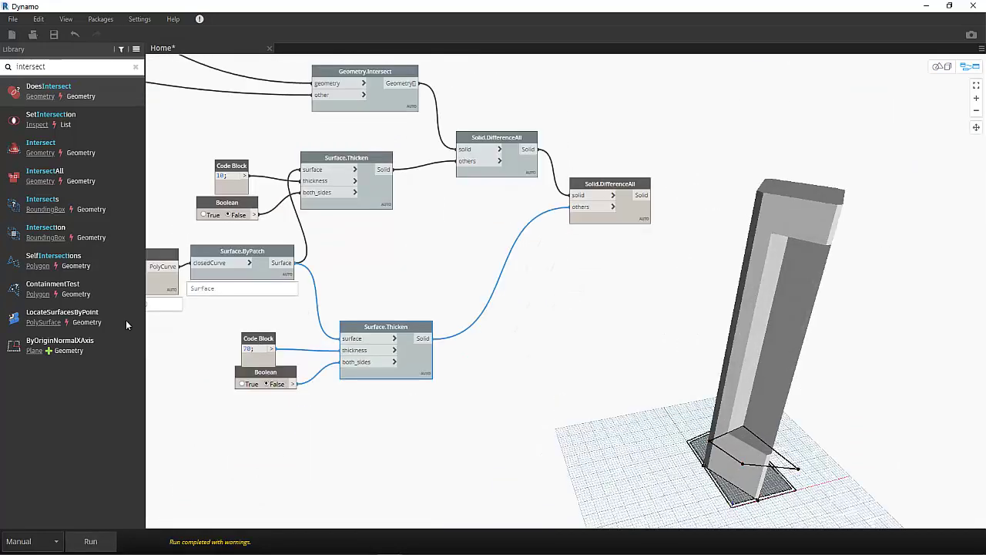
Examine which outline corners the copied Point.ByCoordinates nodes control, and view the carved tower from another angle
mouse_move(399, 362)
left_mouse_down()
mouse_move(405, 345)
mouse_move(415, 351)
left_mouse_up()
middle_click_drag(154, 311, 466, 287)
left_click(400, 230)
left_click(320, 175)
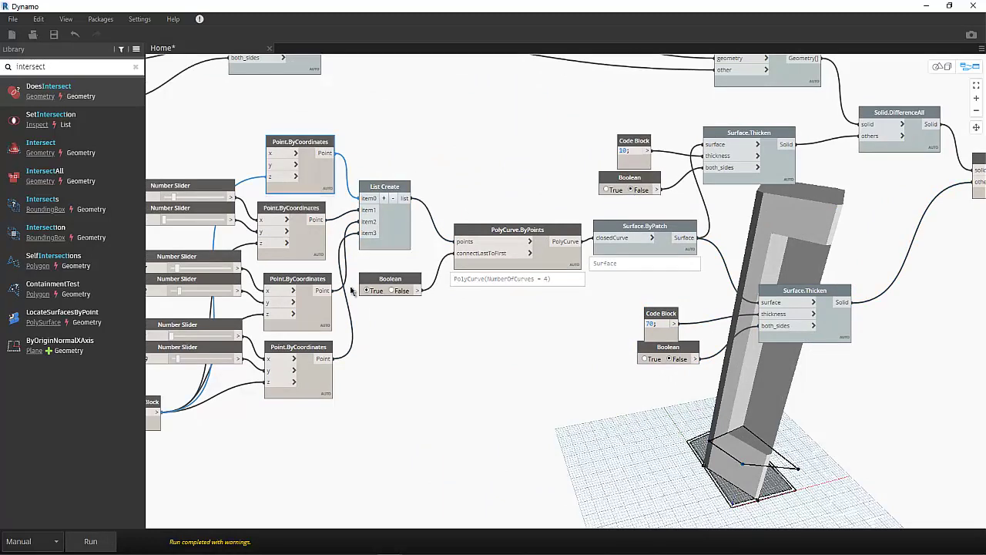
left_click(320, 245)
left_click(324, 318)
double_click(704, 335)
left_click(315, 316)
key("ctrl+b")
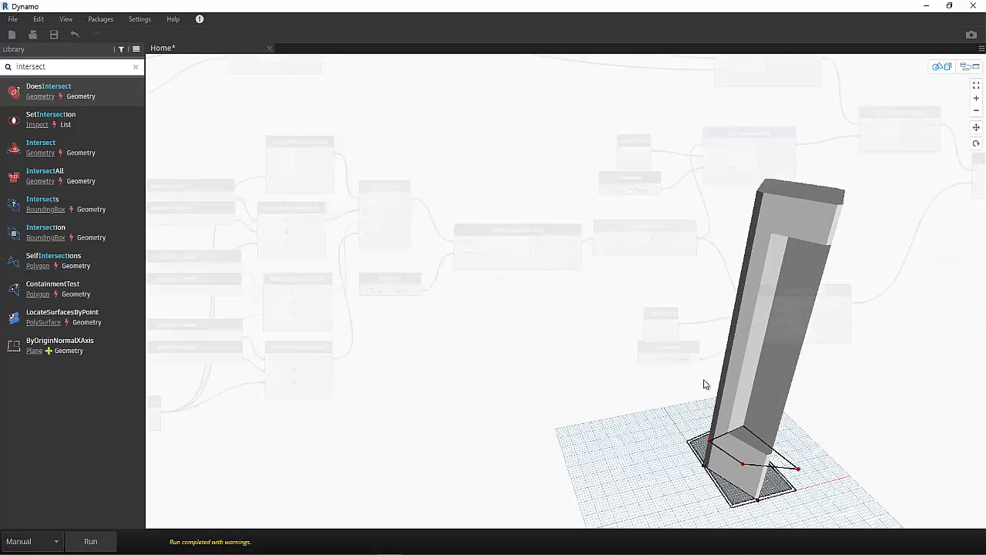
right_click_drag(704, 382, 686, 414)
key("ctrl+b")
Switch execution back to Automatic and move the third copied point in the 3D preview until its y value is about 40.48
middle_click_drag(302, 329, 441, 270)
left_click_drag(282, 347, 324, 335)
left_click(454, 262)
left_click_drag(454, 262, 439, 250)
key("ctrl+b")
key("ctrl+b")
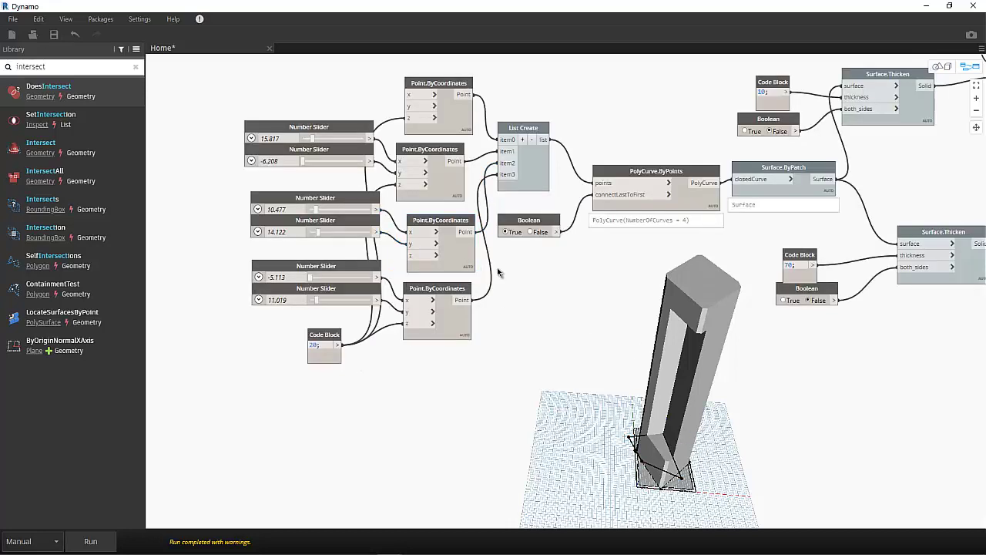
left_click(40, 503)
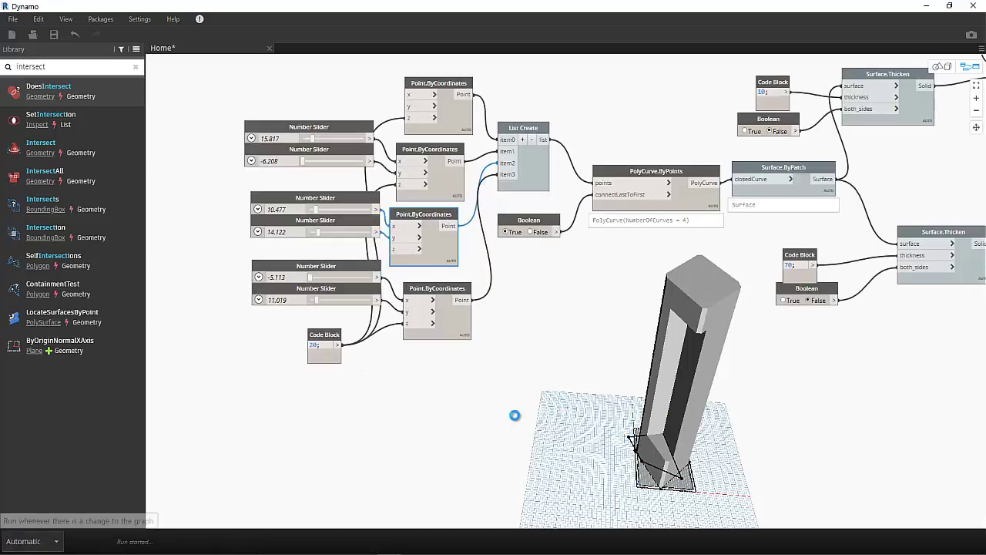
key("ctrl+b")
key("ctrl+b")
key("ctrl+b")
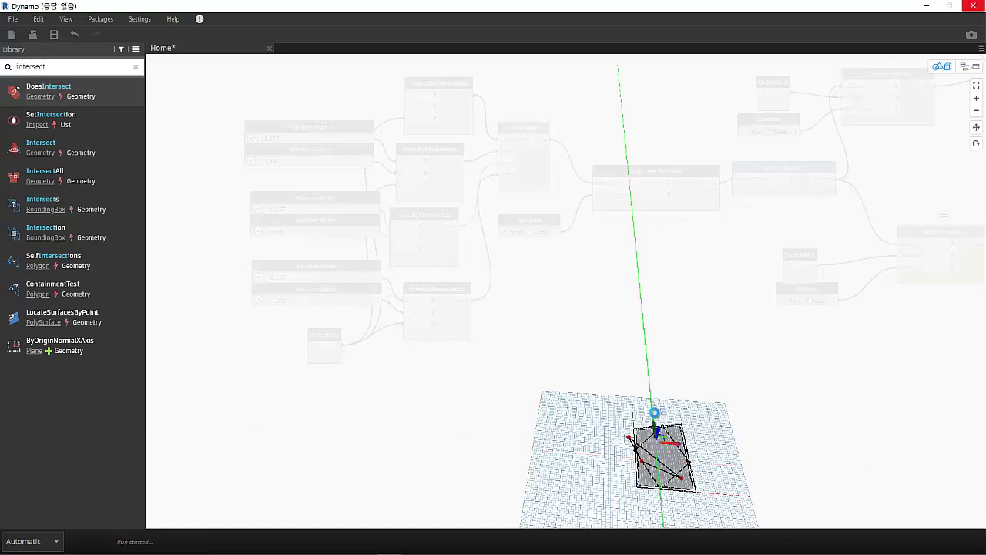
left_click_drag(654, 413, 656, 417)
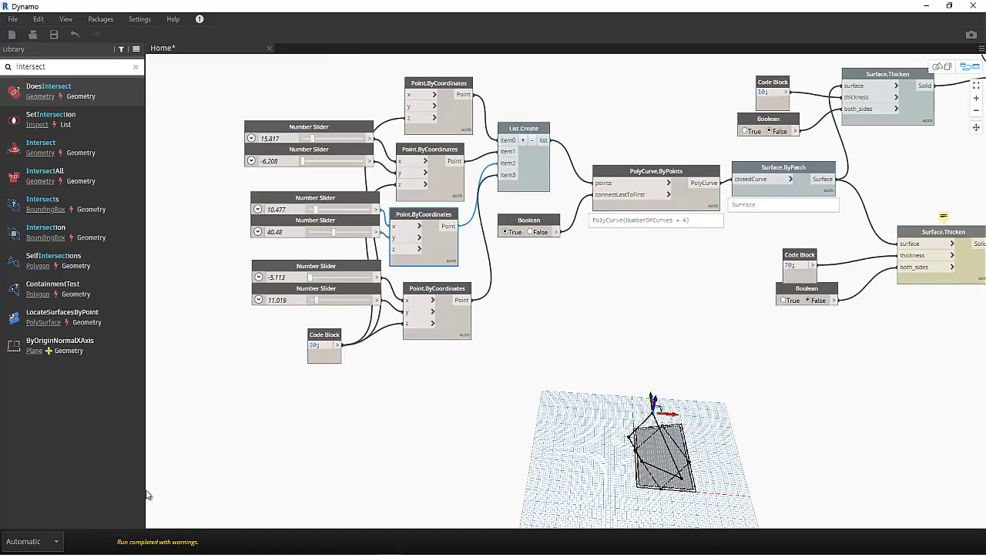
View the carved tower in the 3D preview from a side angle and clear the library search
left_click(341, 347)
key("ctrl+b")
right_click_drag(655, 370, 768, 313)
middle_click_drag(769, 313, 482, 407)
scroll(847, 295, "down", 3)
key("ctrl+b")
left_click(520, 338)
left_click_drag(516, 338, 518, 339)
middle_click_drag(160, 164, 480, 216)
left_click(135, 67)
middle_click_drag(274, 307, 595, 264)
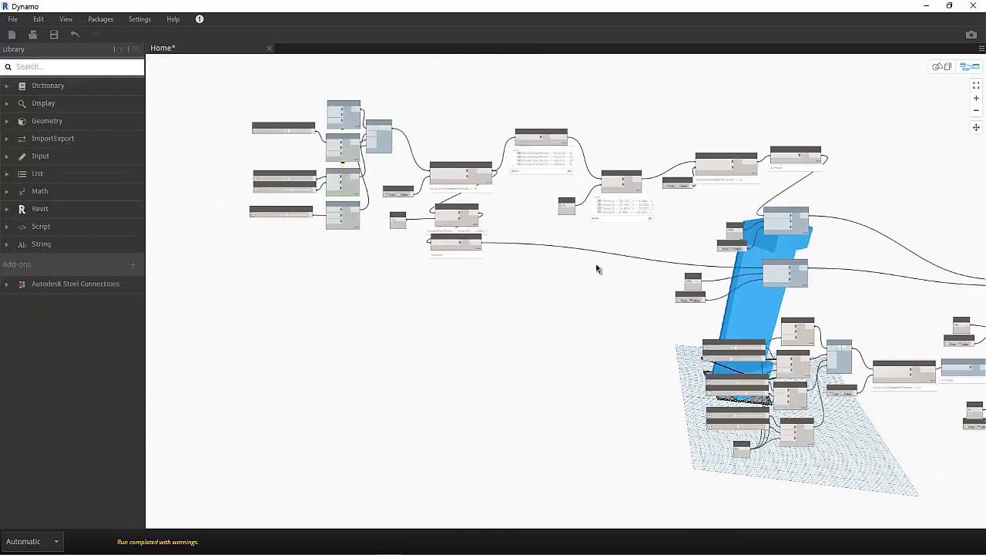
Move the tower's curve and surface nodes away from its point nodes, widening the gap after List Create
scroll(596, 265, "down", 3)
left_click_drag(698, 287, 361, 158)
left_click_drag(406, 251, 462, 214)
left_click(522, 270)
Rearrange the cutter's point, slider, polycurve and thickening nodes into a compact layout below the tower nodes
left_click_drag(680, 384, 556, 294)
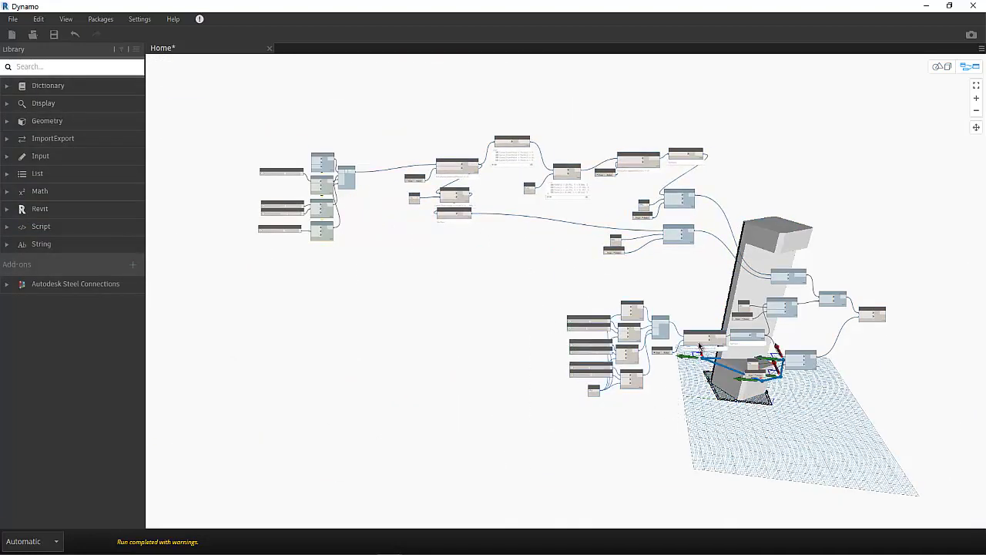
left_click_drag(701, 344, 634, 329)
left_click_drag(463, 385, 264, 284)
left_click_drag(334, 368, 529, 367)
scroll(820, 323, "up", 3)
middle_click_drag(821, 323, 610, 343)
left_click_drag(737, 462, 454, 245)
left_click_drag(578, 403, 569, 312)
left_click(597, 272)
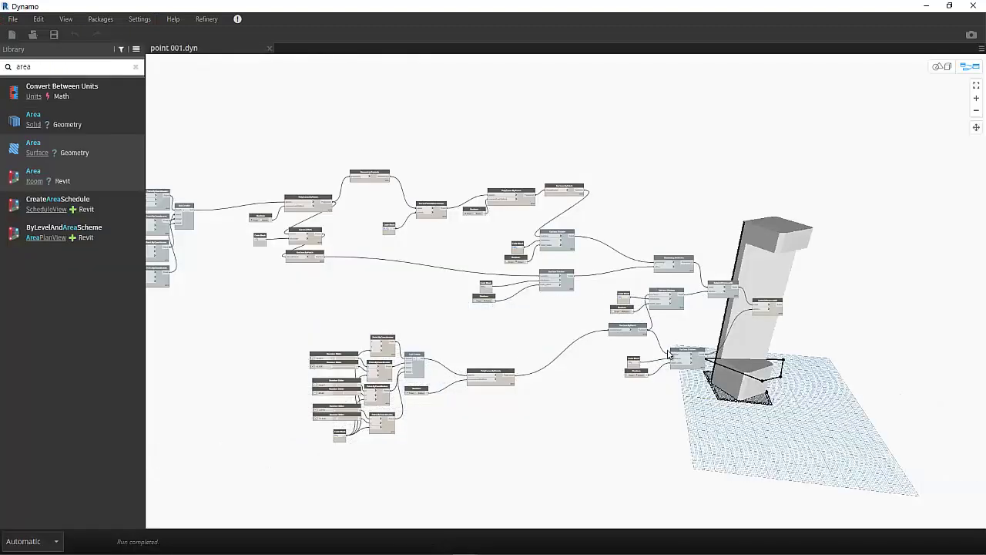
Reposition the cutter's PolyCurve.ByPoints node and its Boolean between List Create and Surface.ByPatch
scroll(425, 319, "up", 3)
left_click(569, 316)
left_click_drag(569, 316, 576, 274)
scroll(574, 341, "up", 2)
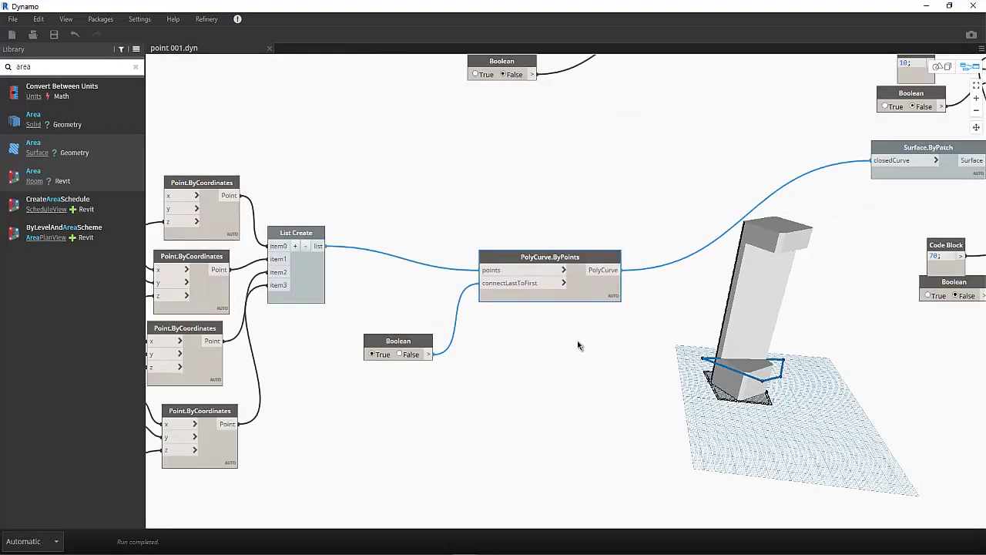
scroll(566, 345, "down", 3)
left_click_drag(467, 342, 452, 344)
mouse_move(423, 426)
left_mouse_down()
mouse_move(203, 240)
mouse_move(405, 427)
mouse_move(432, 421)
left_mouse_up()
middle_click_drag(515, 373, 500, 358)
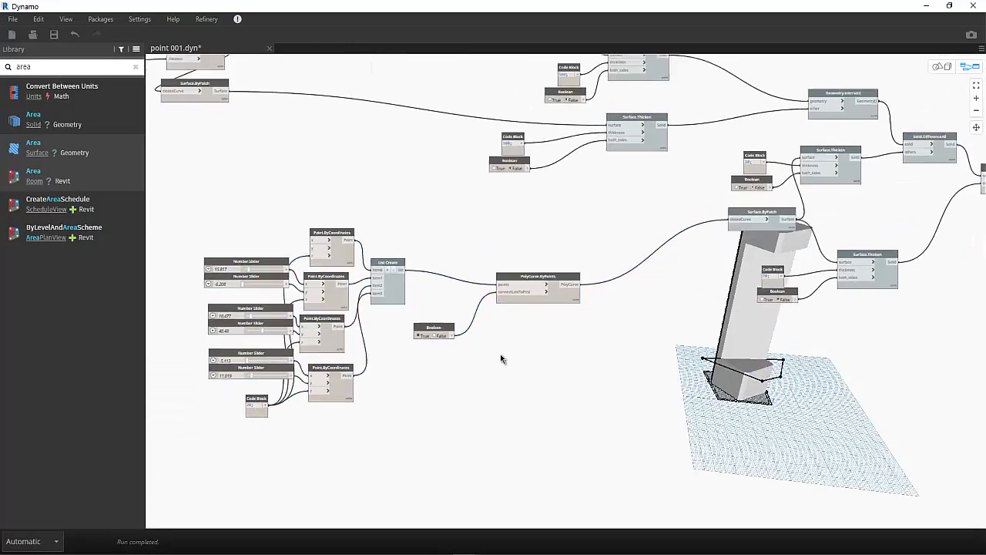
scroll(539, 332, "up", 3)
middle_click_drag(638, 365, 714, 371)
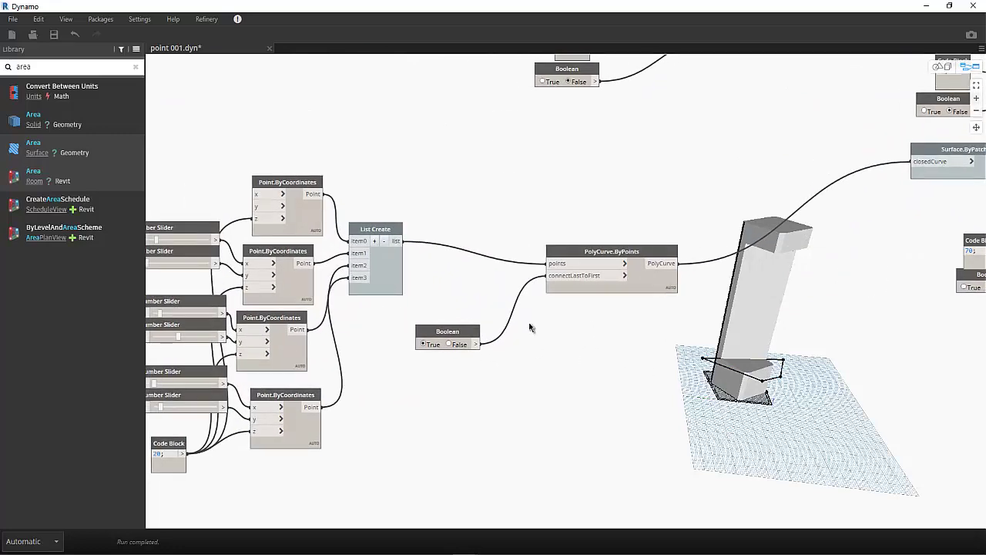
scroll(529, 327, "down", 3)
scroll(447, 266, "up", 3)
left_click_drag(430, 309, 449, 301)
scroll(488, 280, "down", 5)
scroll(682, 150, "up", 6)
left_click(682, 149)
left_click_drag(434, 189, 437, 202)
left_click(425, 164)
Set the lower cutter Surface.Thicken's thickness to 60 and move the Boolean of the 10-thick Surface.Thicken slightly aside
middle_click_drag(976, 417, 804, 359)
left_click_drag(714, 340, 692, 322)
type("6")
left_click(604, 408)
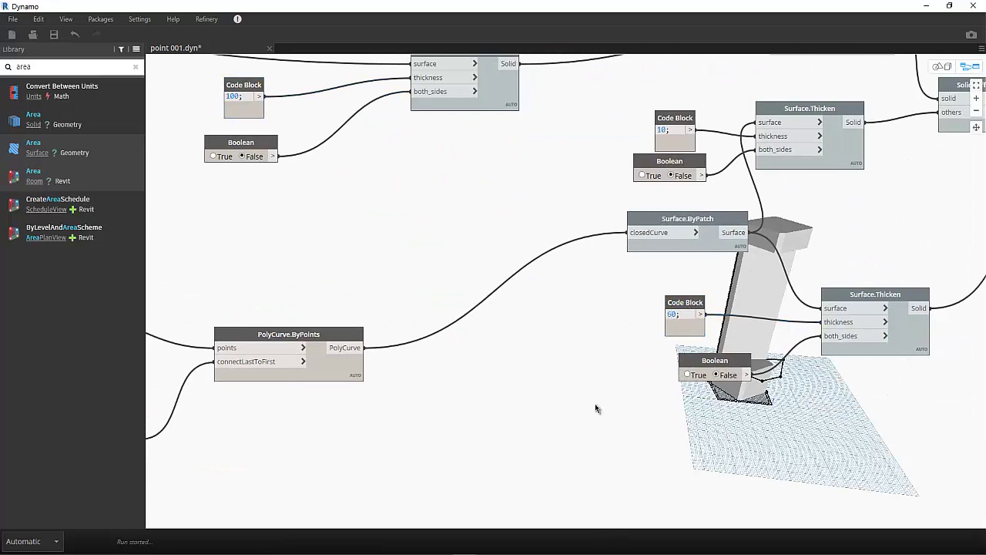
middle_click_drag(665, 312, 435, 364)
left_click_drag(424, 232, 405, 241)
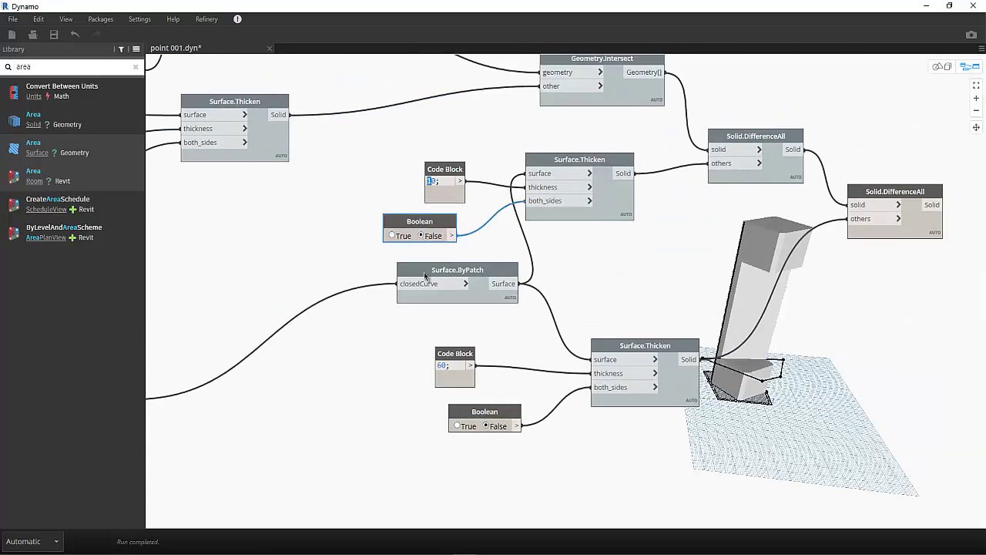
left_click(362, 339)
Try shared z heights of 30 and 50 for the four copied Point.ByCoordinates nodes
middle_click_drag(292, 377, 870, 322)
middle_click_drag(439, 377, 770, 160)
scroll(771, 160, "down", 1)
left_click_drag(466, 338, 442, 382)
type("3")
left_click(453, 333)
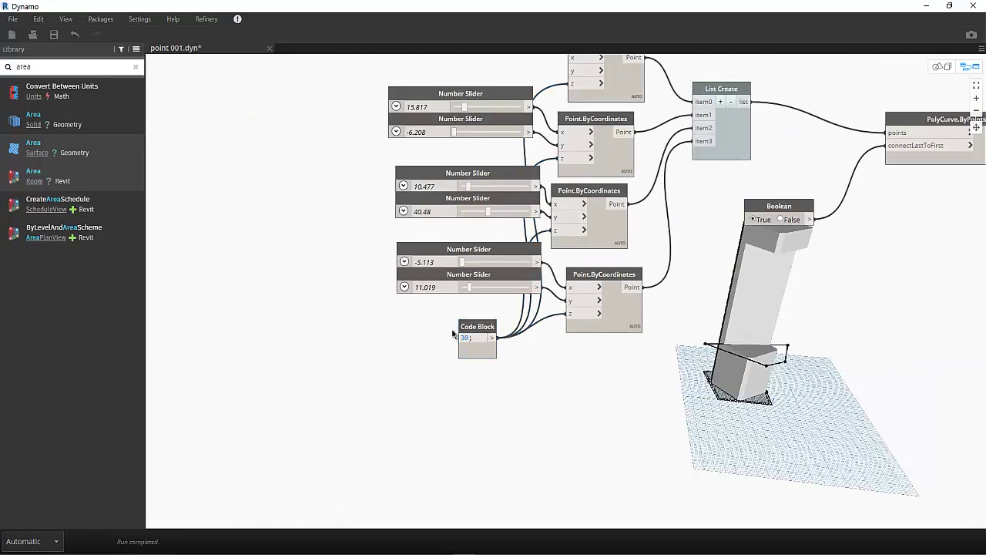
type("5")
left_click(463, 381)
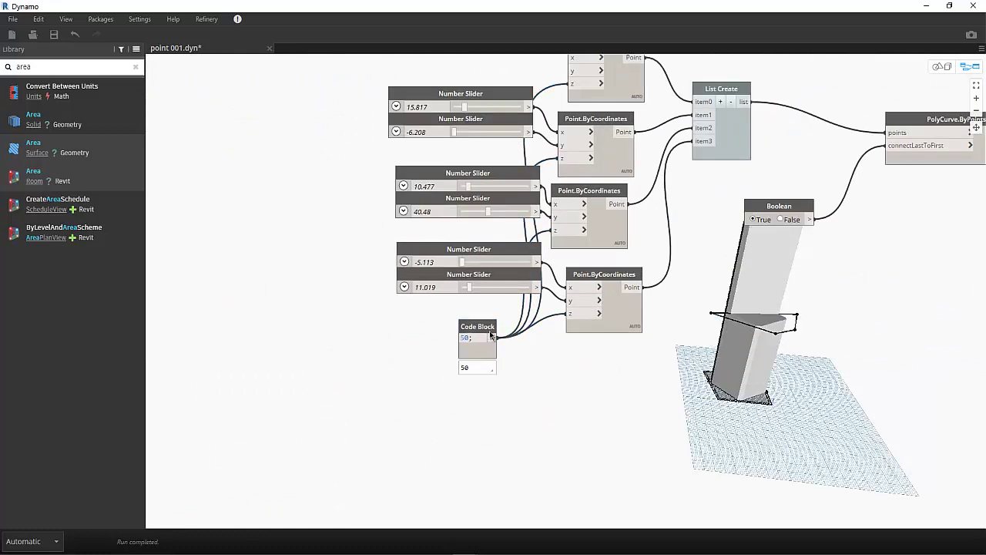
Add a Number Slider below the code block for the z height, with minimum 1, maximum 50 and step 1
right_click(389, 426)
type("Number s")
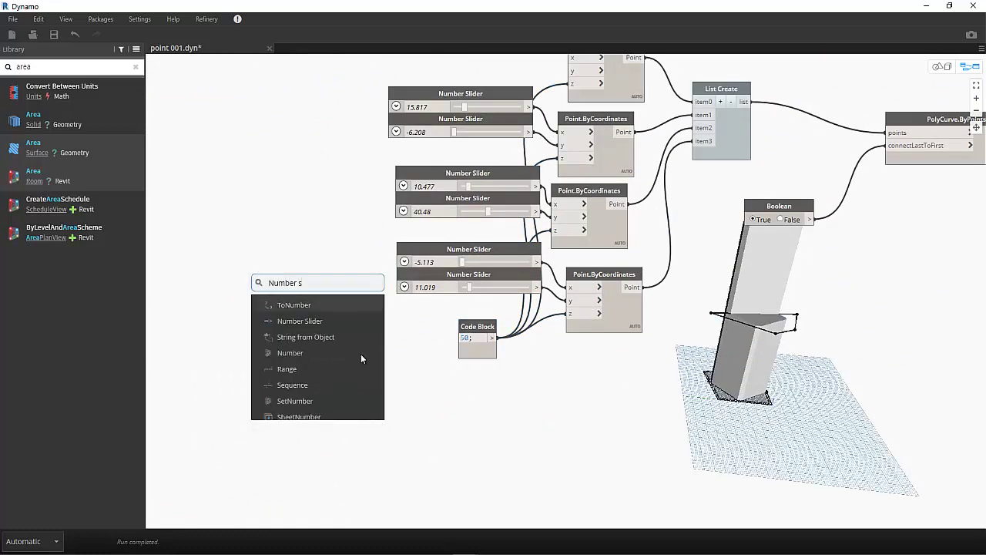
left_click(333, 321)
left_click_drag(440, 324, 393, 383)
left_click(298, 396)
left_click(345, 412)
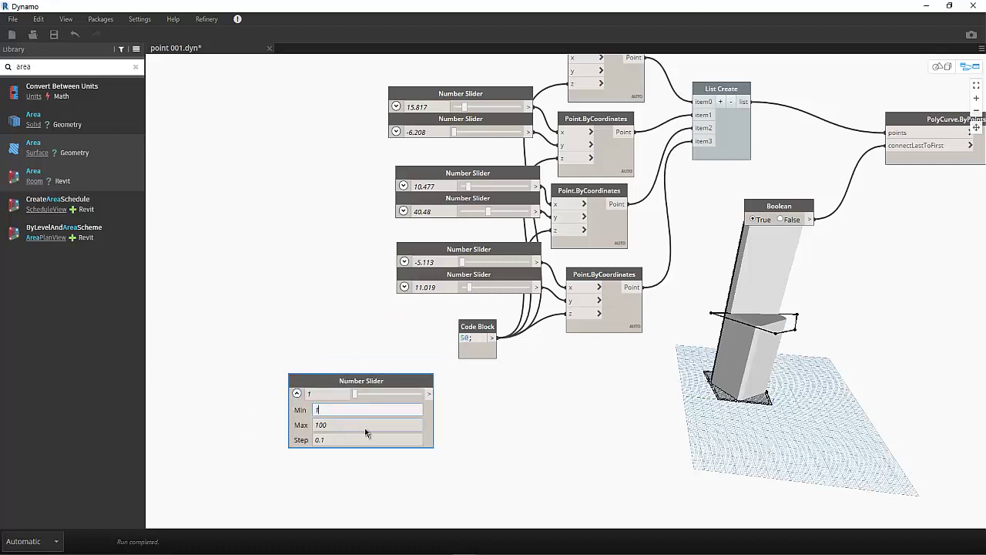
left_click(356, 426)
type("50")
left_click(344, 440)
type("1")
left_click(368, 490)
In Manual execution mode, feed the new slider into the z inputs of the four copied points and remove the 50 code block
left_click(430, 394)
left_click(571, 315)
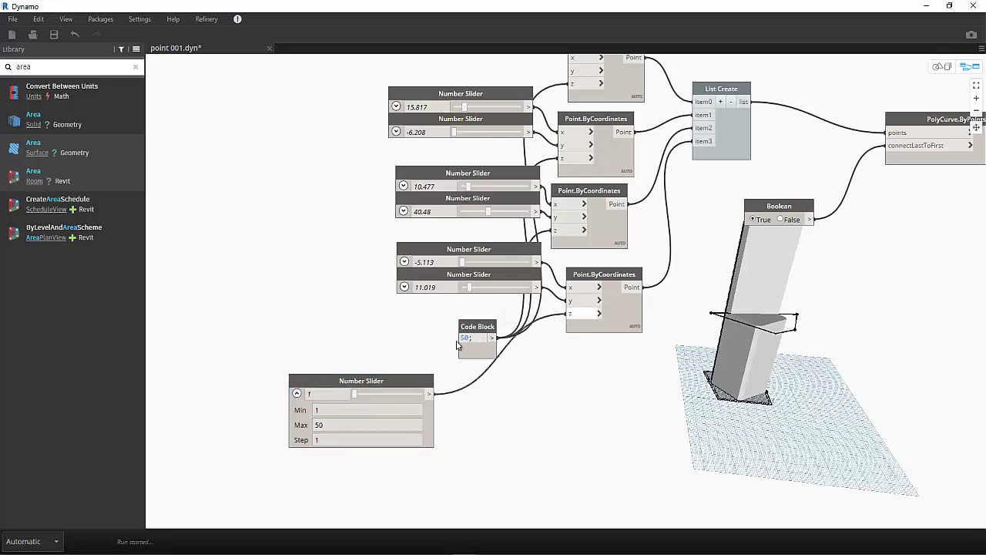
left_click(55, 541)
left_click(30, 522)
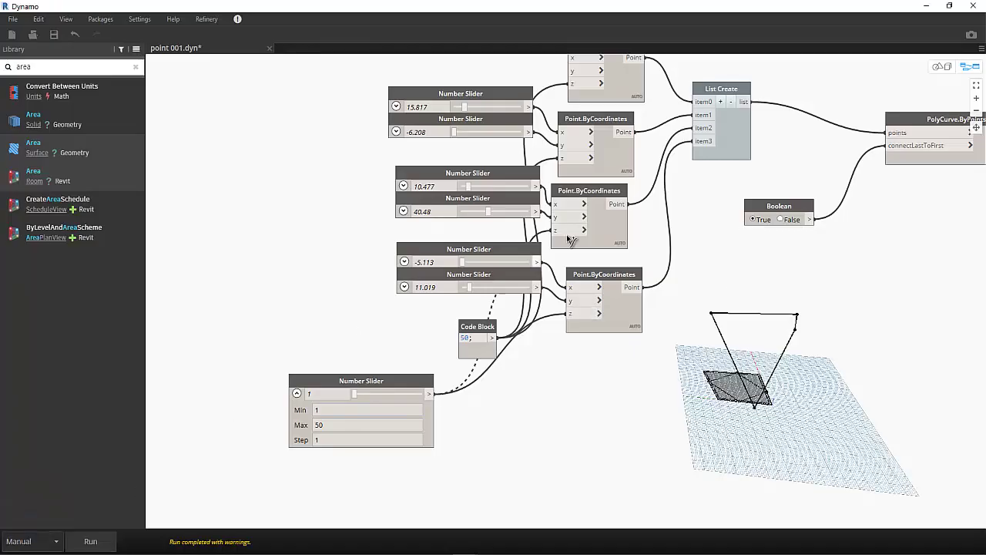
left_click_drag(487, 328, 451, 333)
right_click(451, 333)
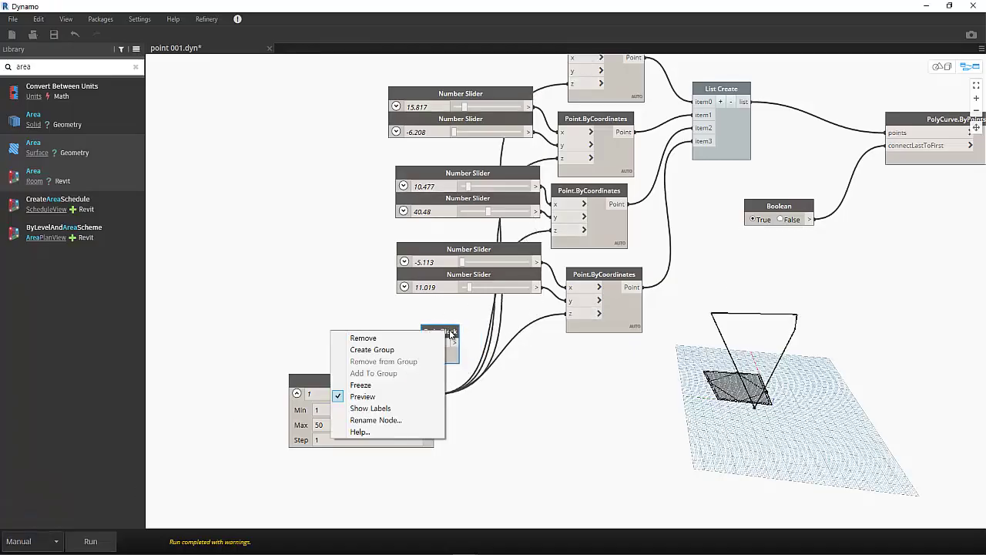
left_click(363, 338)
Rename the z-height slider to offset and switch execution back to Automatic
right_click(377, 381)
left_click(327, 465)
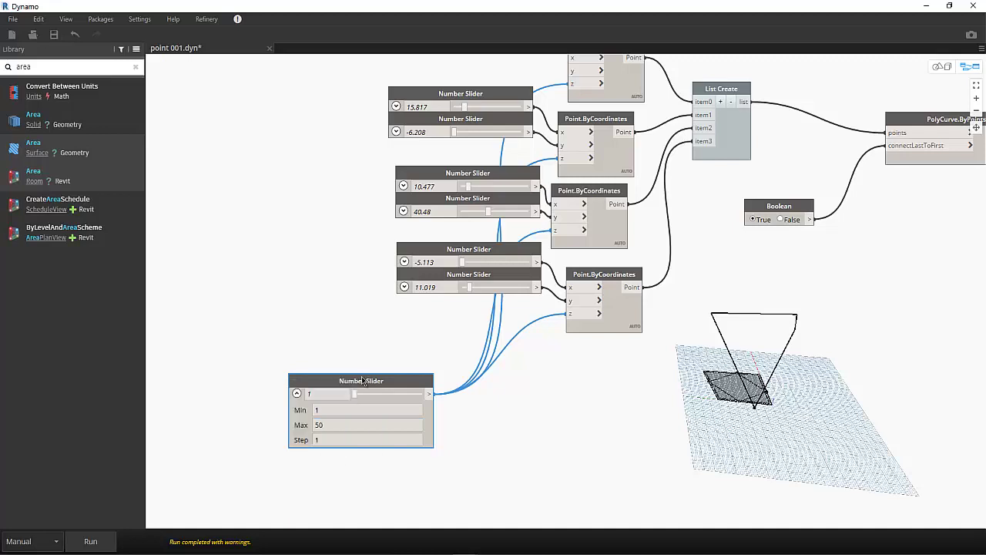
double_click(363, 381)
type("offset")
left_click(567, 310)
left_click(31, 541)
left_click(31, 505)
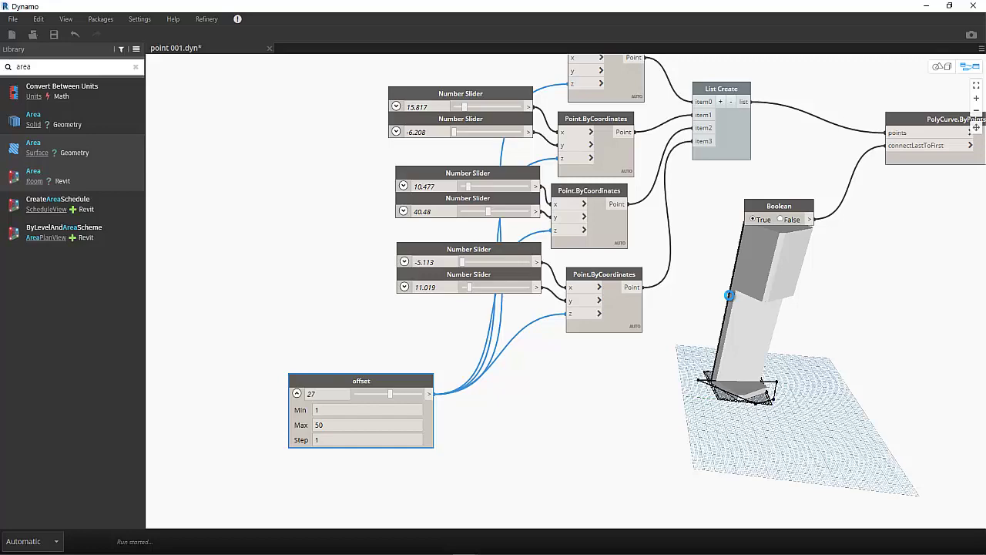
Check the 60-thick cutting solid by turning its Surface.Thicken preview on and off again
scroll(647, 341, "down", 5)
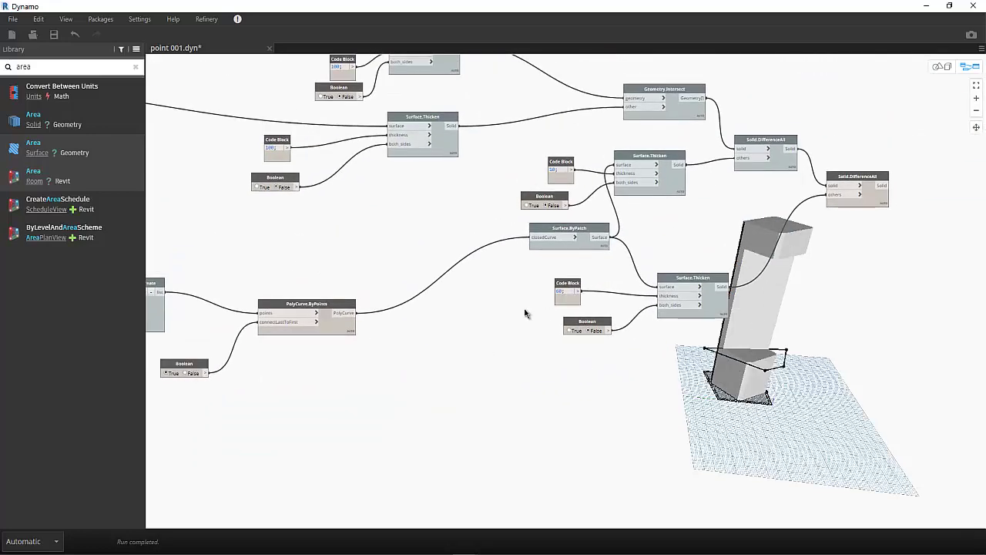
right_click(715, 307)
left_click(655, 381)
right_click(716, 306)
left_click(634, 383)
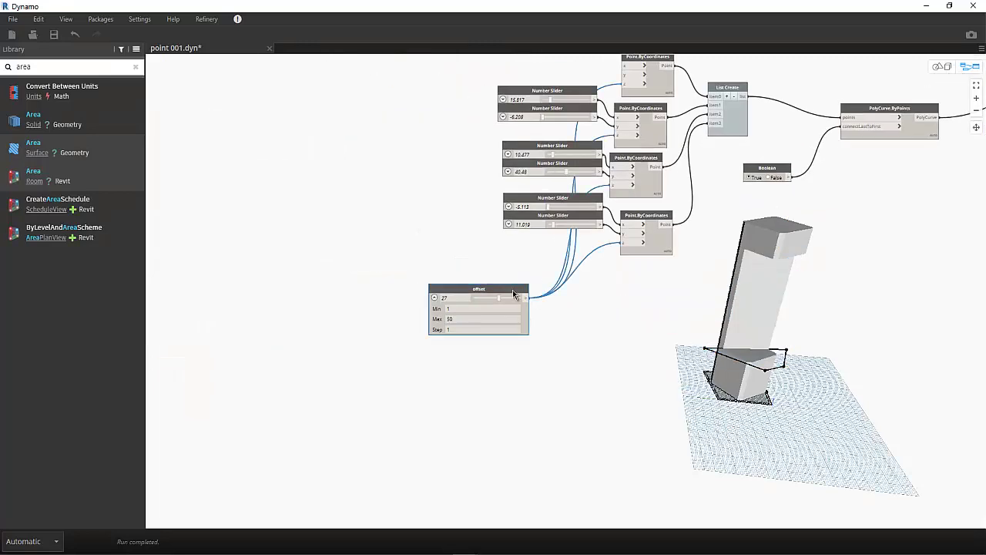
Place a copy of the offset slider near the 60-thick Surface.Thicken with minimum 20, maximum 60, step 5 and value 20
left_click_drag(513, 293, 590, 301)
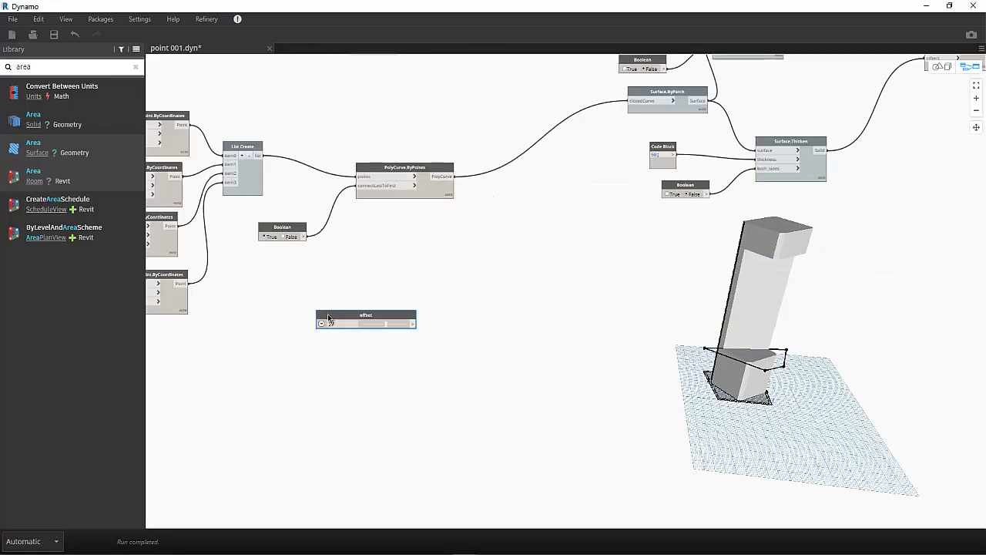
left_click_drag(401, 312, 549, 282)
left_click(589, 293)
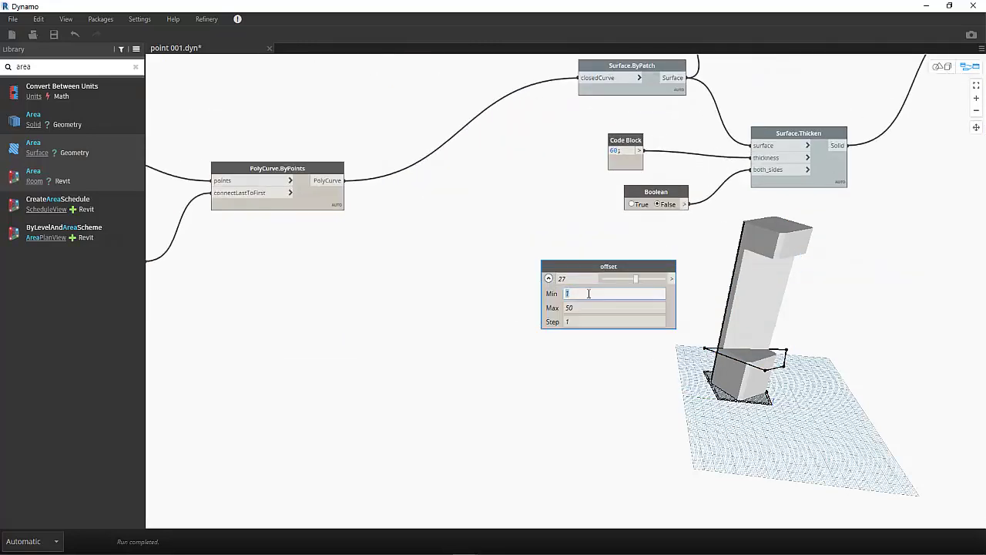
left_click(588, 308)
left_click(603, 320)
type("5")
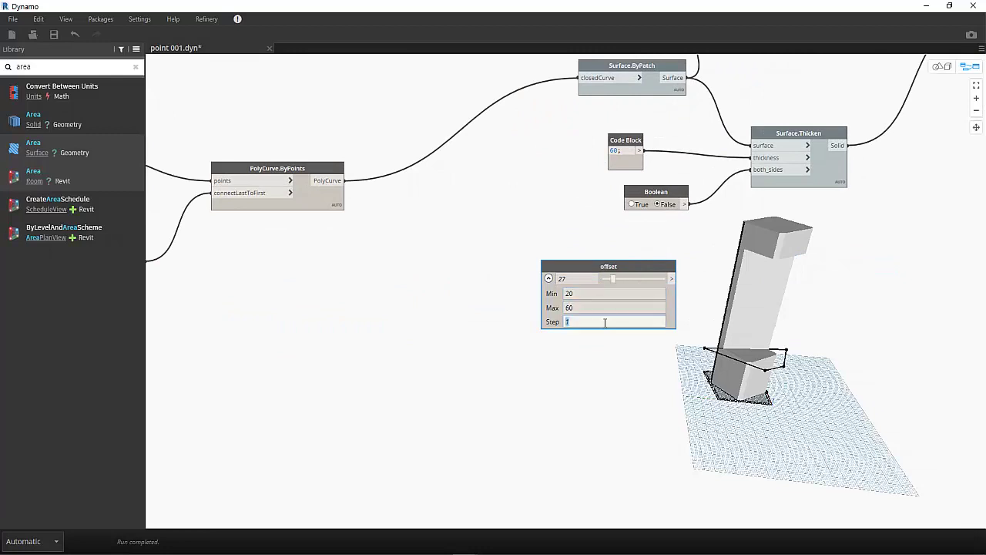
left_click(614, 280)
Connect the copied slider to the lower Surface.Thicken's thickness and remove the 60 code block
left_click_drag(672, 278, 751, 157)
right_click(638, 140)
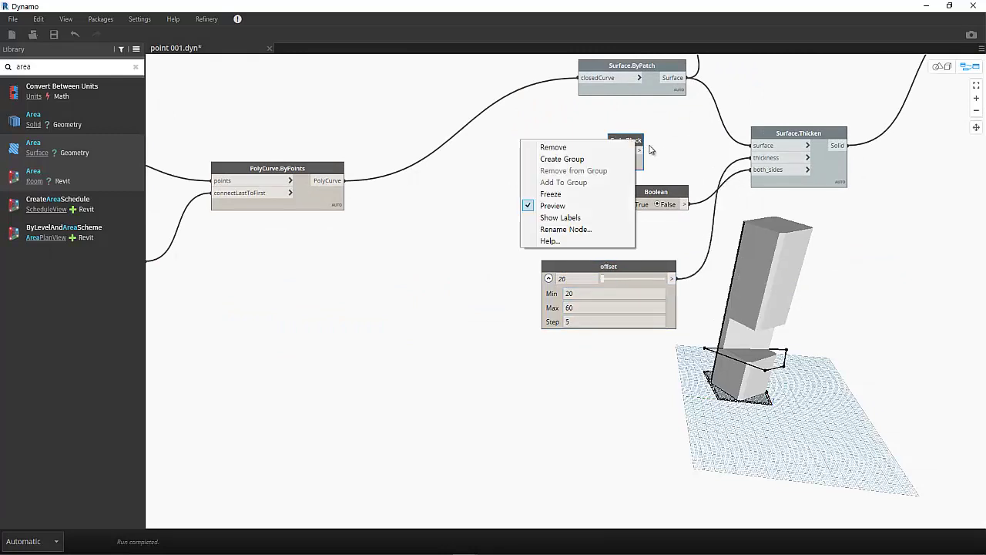
left_click(539, 140)
Rename the thickness slider to H and move it clear of the Boolean and the tower preview
right_click(599, 267)
left_click(570, 357)
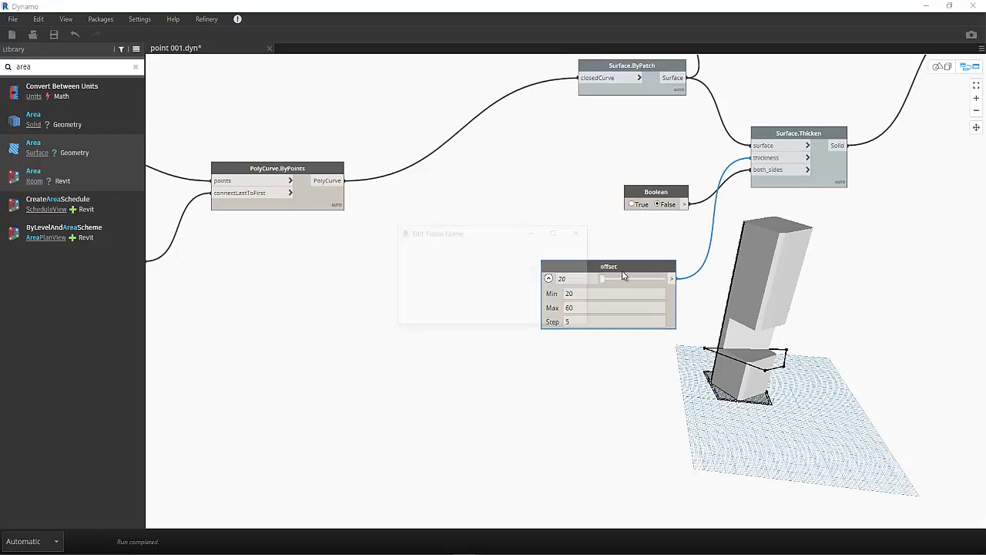
type("H")
left_click(567, 310)
left_click_drag(609, 266, 553, 262)
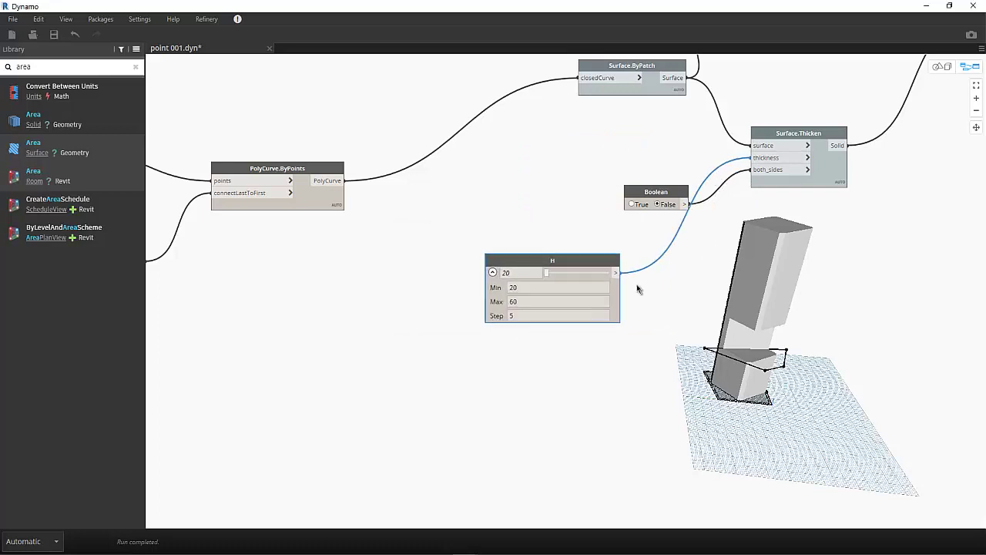
Add a Solid.Area node fed by the final Solid.DifferenceAll, place it below that node, and mark it as an output
scroll(759, 257, "down", 1)
middle_click_drag(759, 257, 479, 313)
left_click(591, 204)
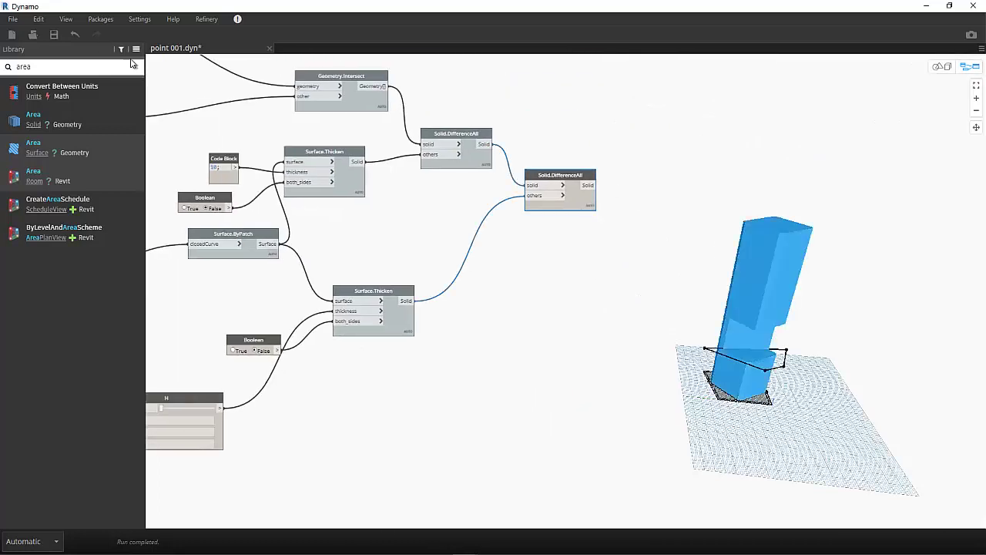
left_click(136, 67)
type("solid")
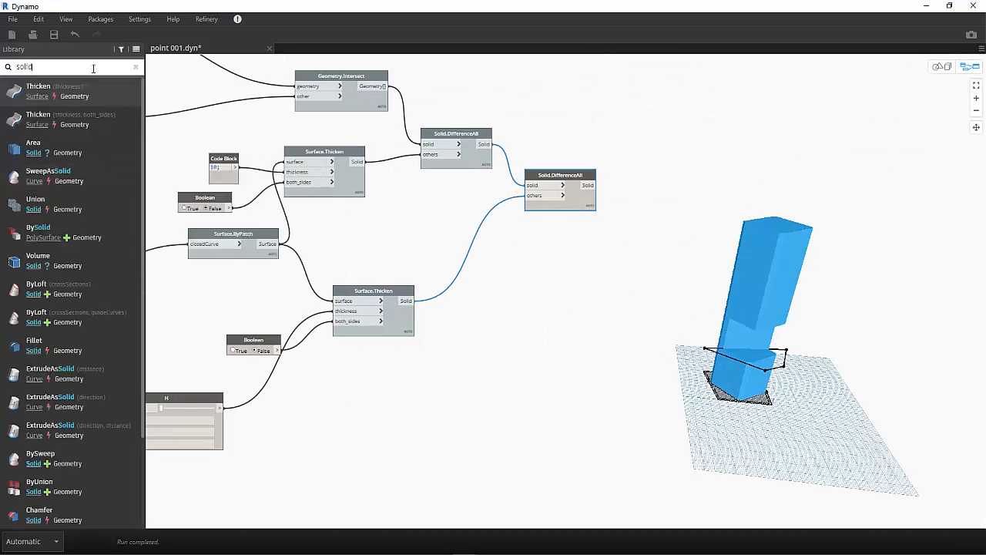
left_click(95, 142)
left_click_drag(593, 187, 555, 289)
left_click_drag(594, 297, 642, 255)
right_click(642, 255)
left_click(558, 363)
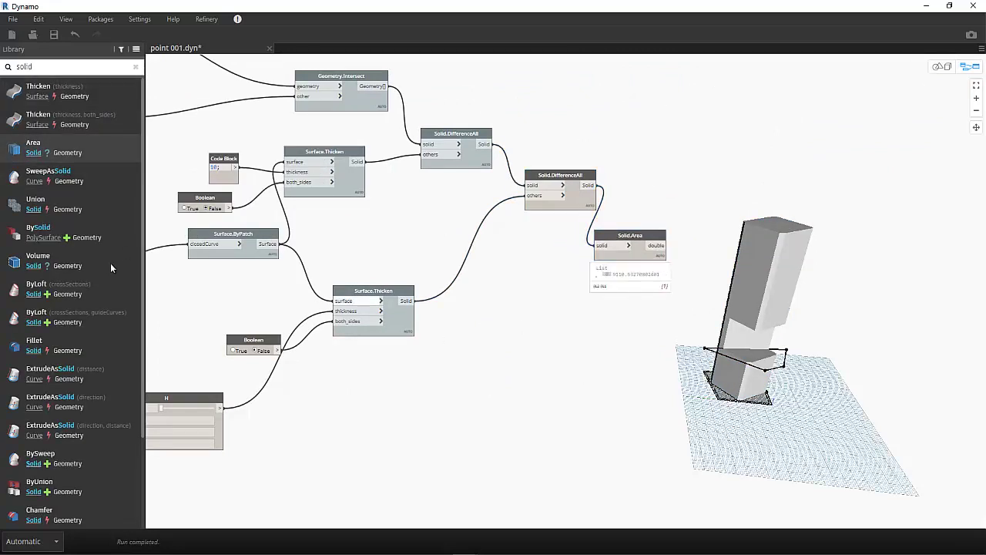
Check the tower solid of the lower 100-thick Surface.Thicken by turning its preview on and off again
middle_click_drag(520, 325, 493, 223)
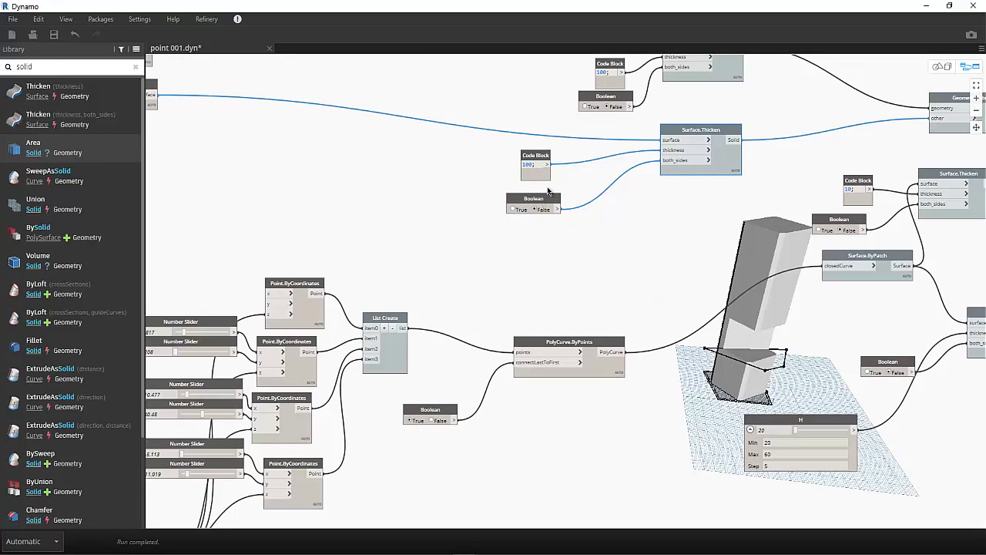
left_click(733, 163)
right_click(724, 162)
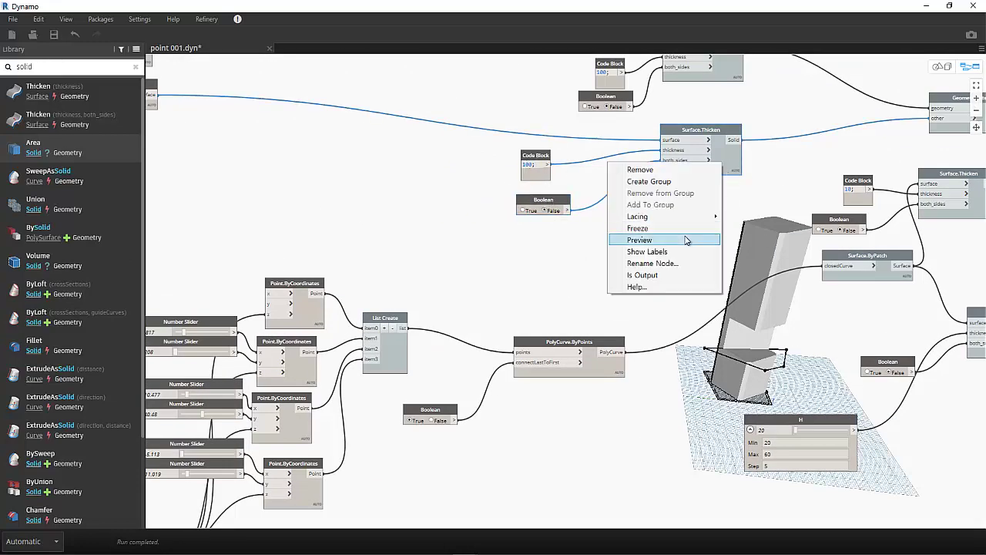
left_click(691, 239)
right_click(732, 163)
left_click(638, 244)
Add a Math.RandomList node between Geometry.Explode and Curve.PointAtParameter
middle_click_drag(639, 244, 431, 333)
left_click(579, 151)
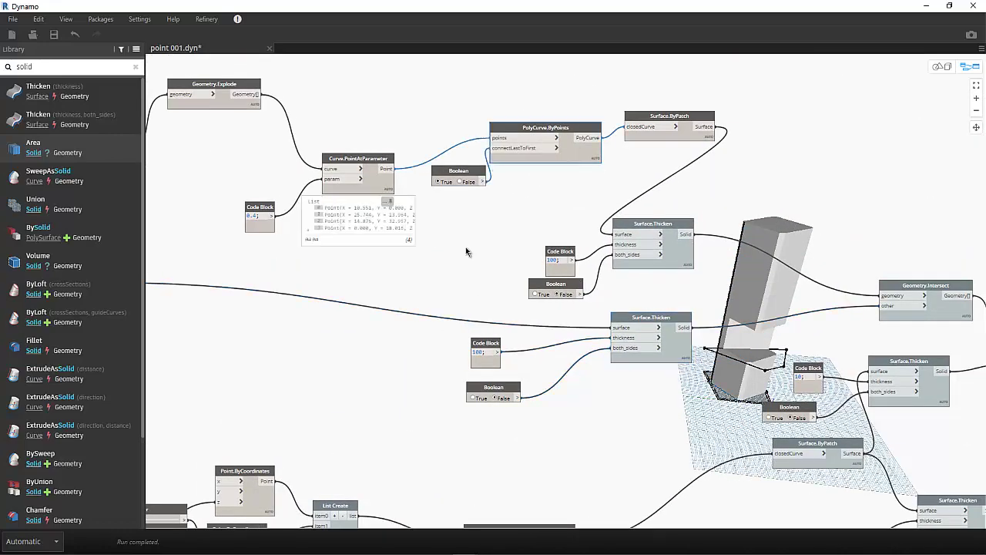
left_click(373, 184)
middle_click_drag(260, 173, 439, 345)
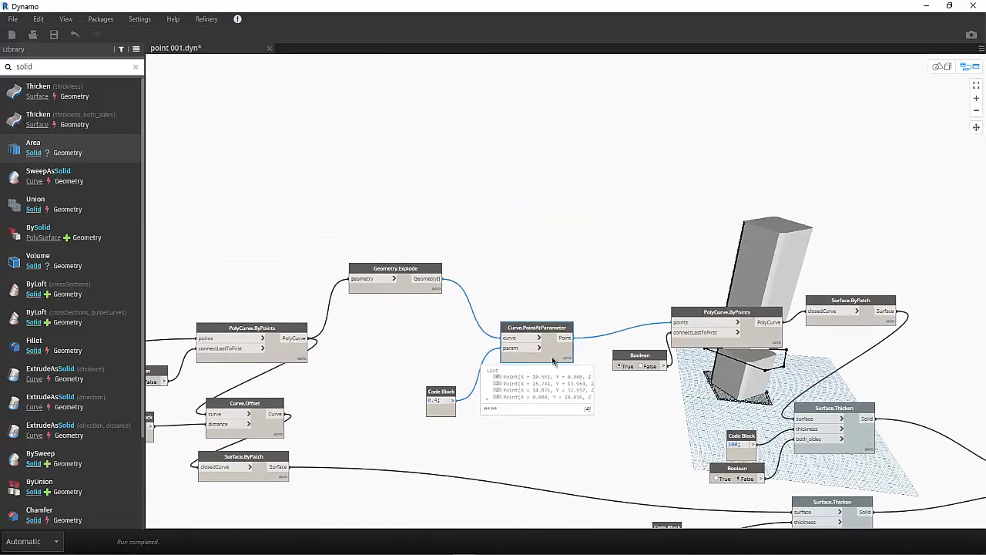
right_click(299, 341)
type("random")
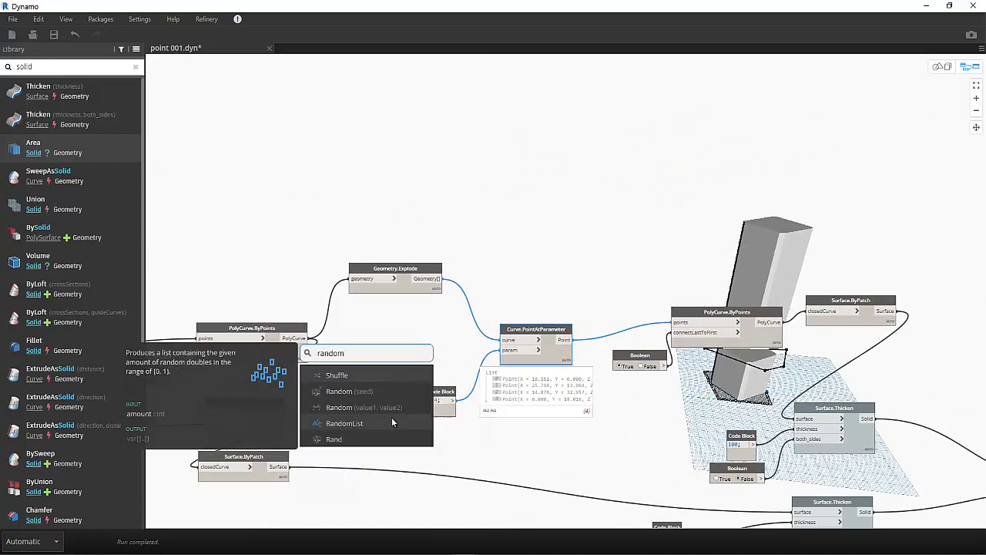
Add a List.Count node fed by the Geometry.Explode output and connect its result to Math.RandomList's amount
right_click(287, 318)
type("count")
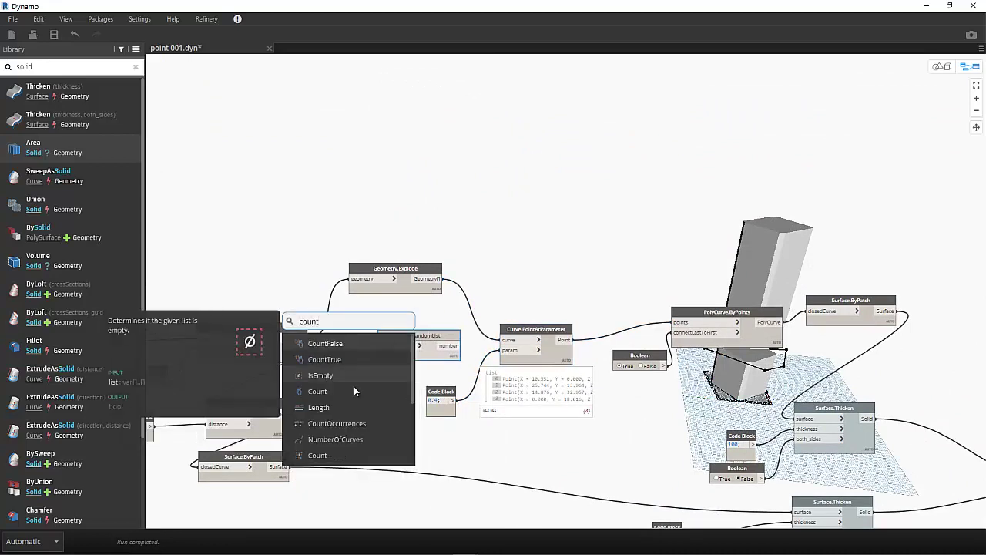
left_click(339, 356)
left_click(439, 279)
left_click(362, 406)
left_click(412, 405)
left_click(389, 346)
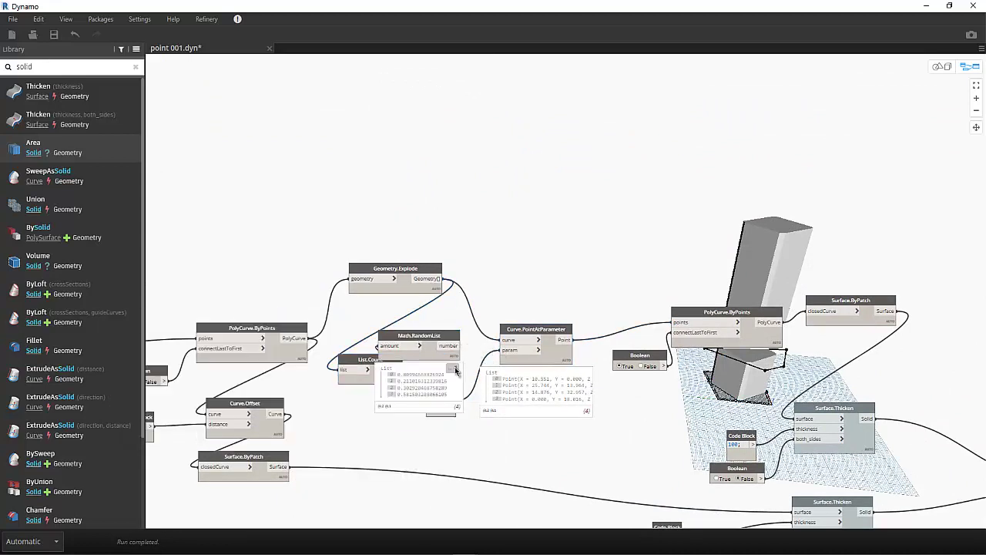
Add a Math.Round node with digits 2 fed by Math.RandomList, and connect its result to Curve.PointAtParameter's param
key("ctrl+l")
left_click(24, 67)
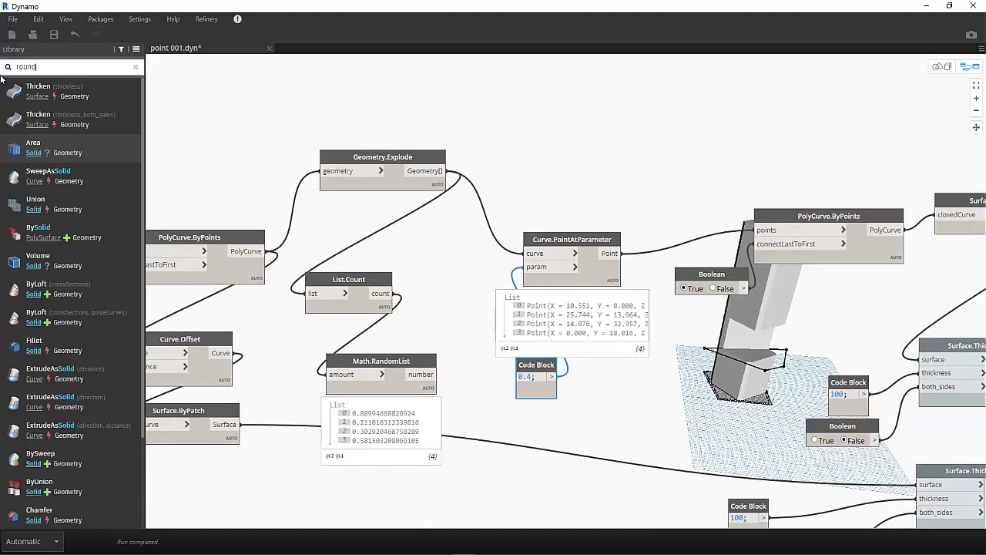
type("round")
left_click(46, 485)
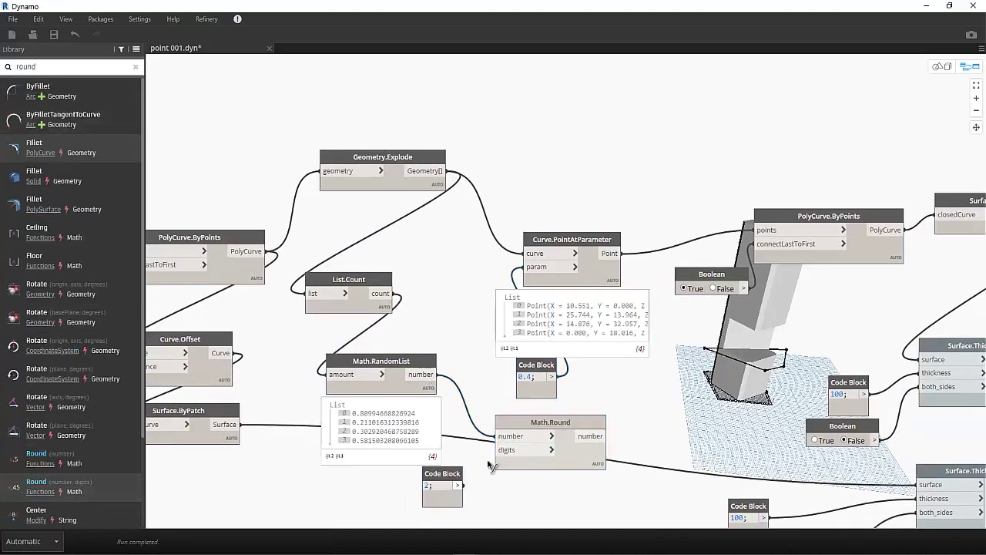
left_click(459, 484)
left_click(497, 449)
left_click(601, 436)
left_click(529, 267)
Delete the unused 0.4 code block and move Math.Round and its digits code block up beside Math.RandomList
left_click_drag(543, 367, 653, 383)
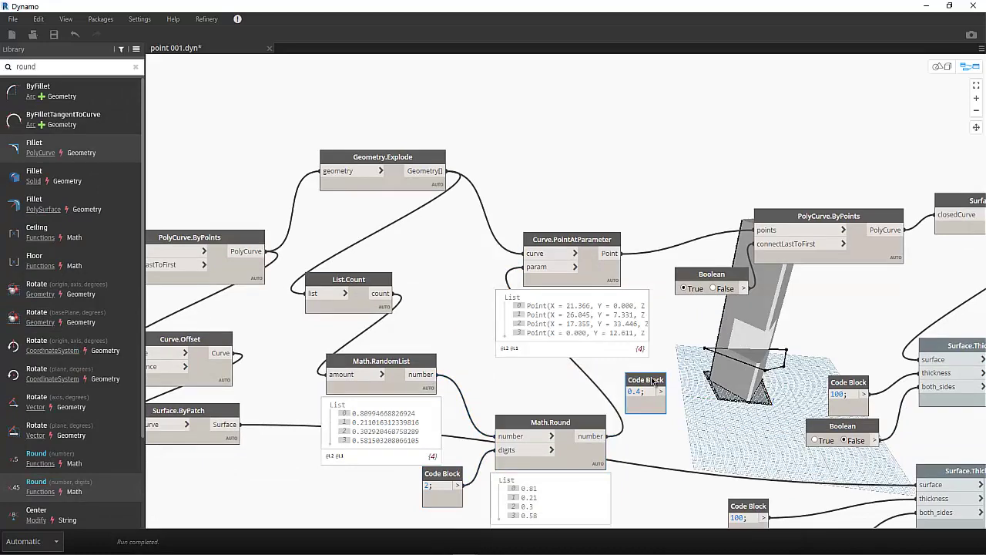
key("Delete")
left_click(550, 422)
left_click_drag(550, 422, 550, 384)
middle_click_drag(465, 473, 447, 368)
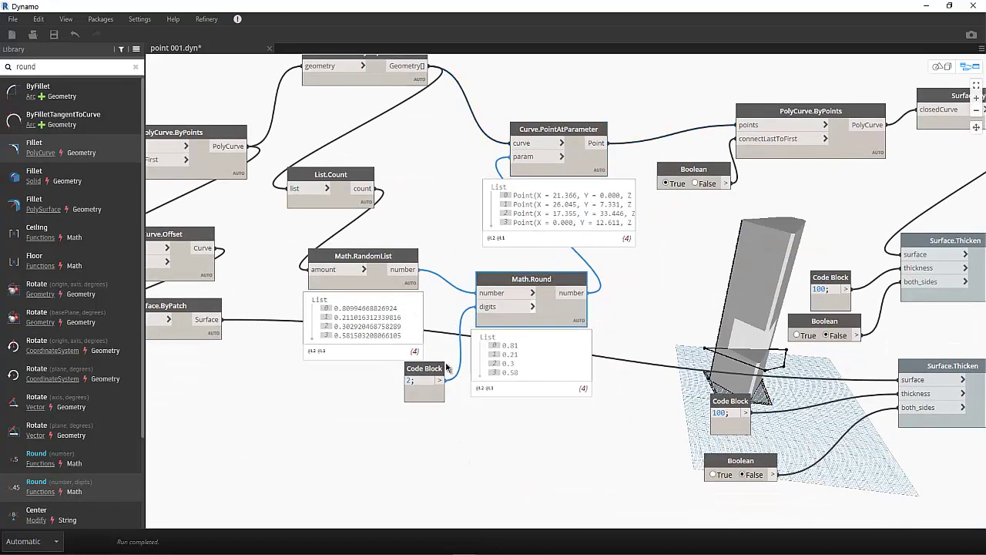
left_click_drag(446, 368, 455, 318)
left_click_drag(531, 278, 549, 264)
left_click_drag(455, 317, 466, 321)
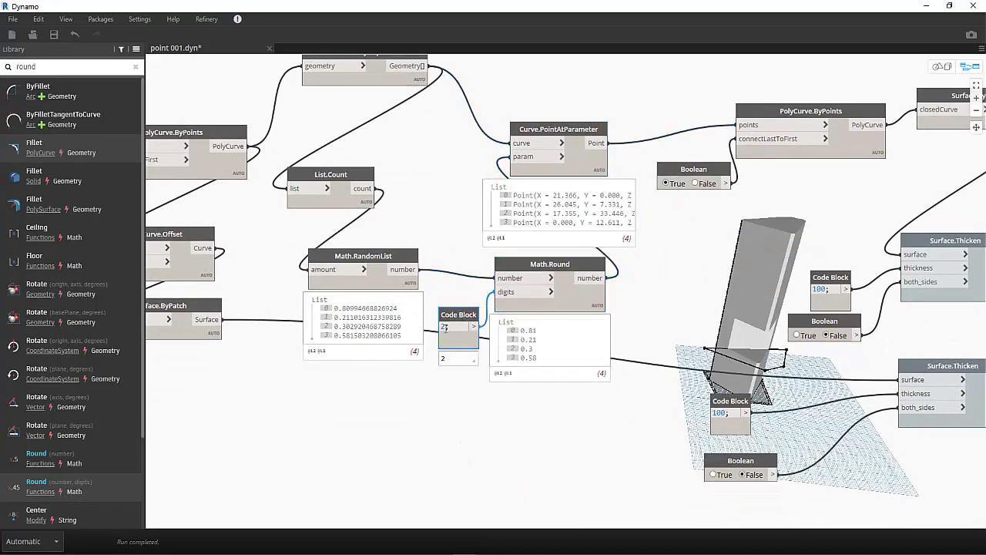
Add an If node below Math.RandomList
right_click(327, 420)
type("if")
left_click(219, 450)
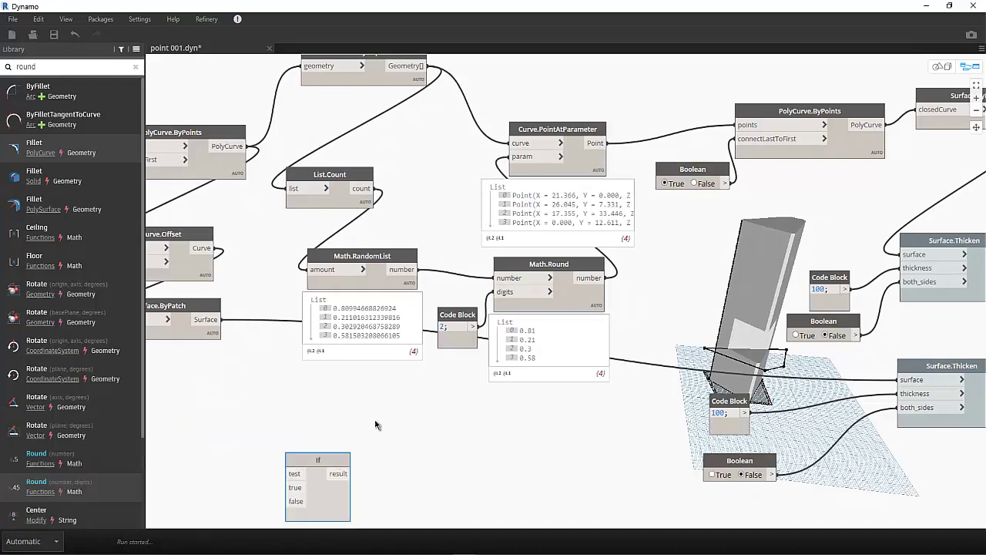
left_click_drag(315, 456, 366, 399)
Add a Boolean node beside the If node and rename it Button
right_click(289, 417)
type("bo")
left_click_drag(290, 307, 261, 401)
right_click(261, 400)
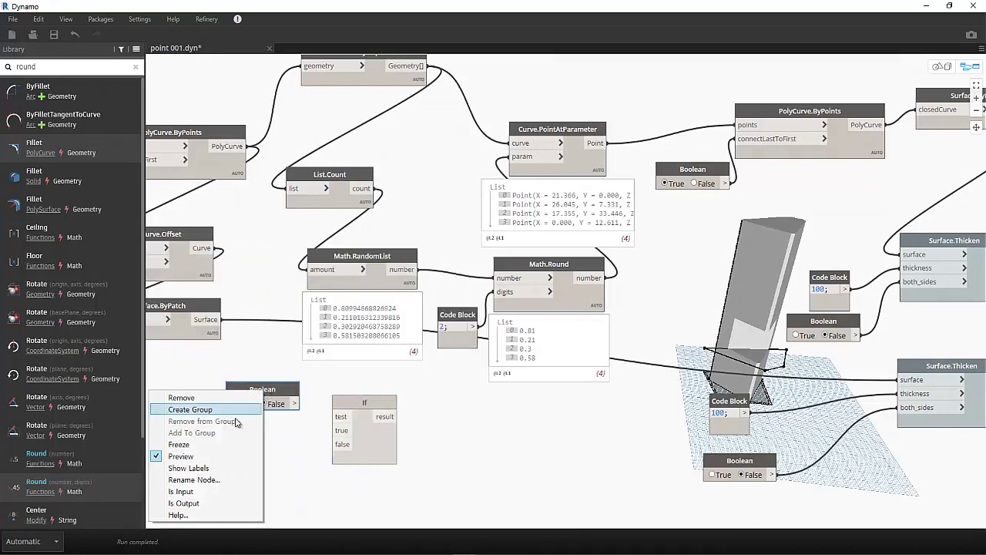
left_click(234, 472)
type("Button")
key("Return")
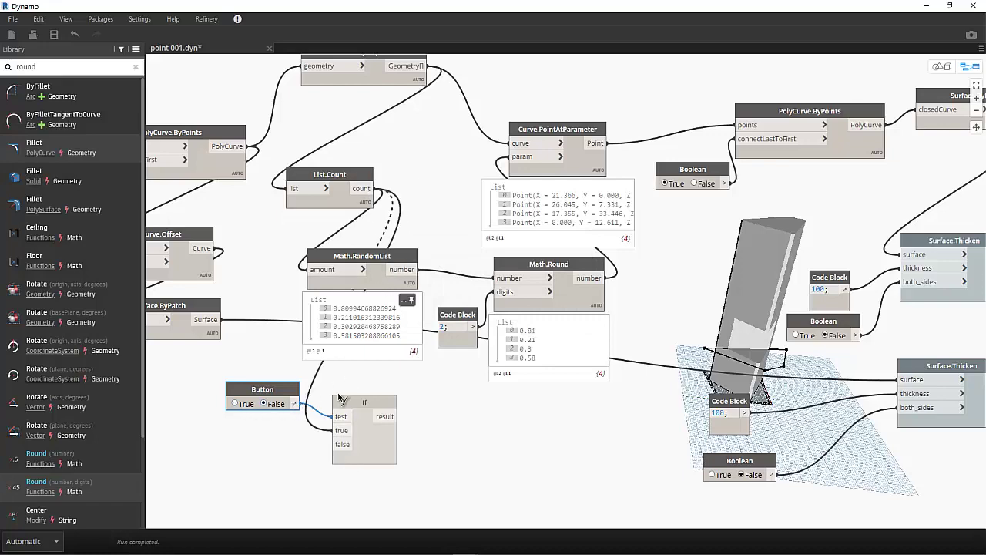
Wire Button to If's test, List.Count to both its true and false inputs, and the result to Math.RandomList's amount
left_click(341, 445)
left_click(384, 417)
left_click(314, 270)
Switch Button between True and False twice to regenerate the random parameters, and view the resulting tower
left_click(236, 404)
left_click(269, 405)
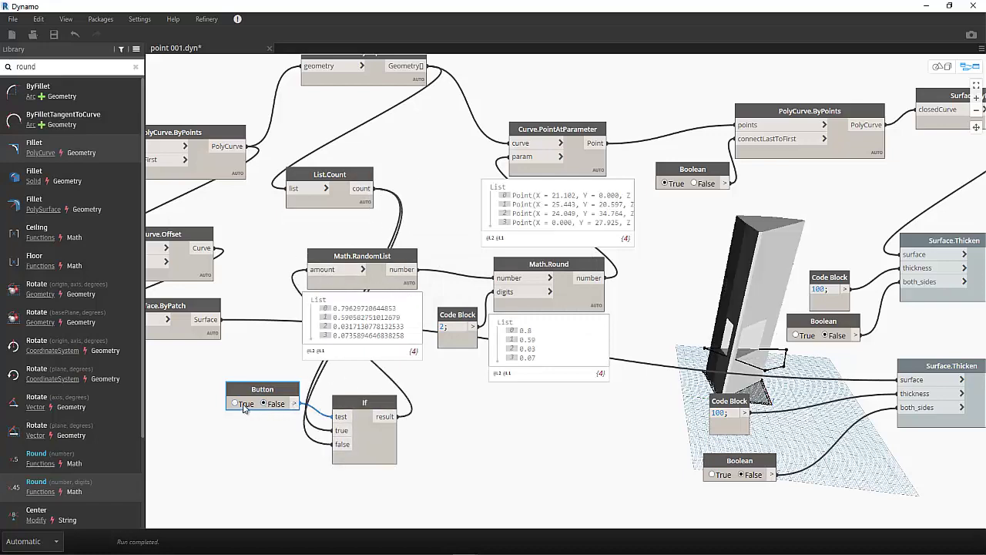
left_click(243, 405)
left_click(267, 404)
left_click(386, 416)
scroll(596, 471, "down", 2)
middle_click_drag(597, 472, 493, 284)
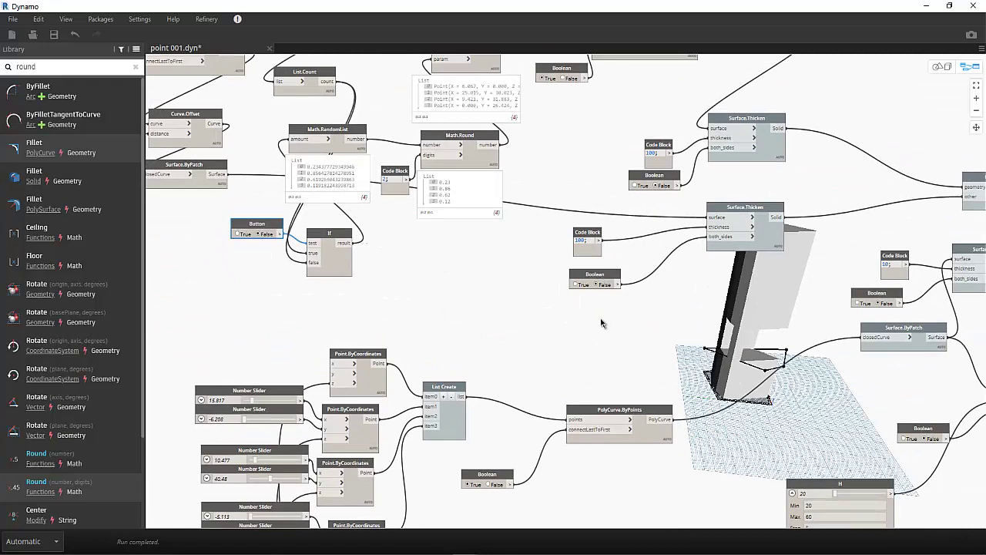
key("Escape")
right_click_drag(803, 333, 776, 311)
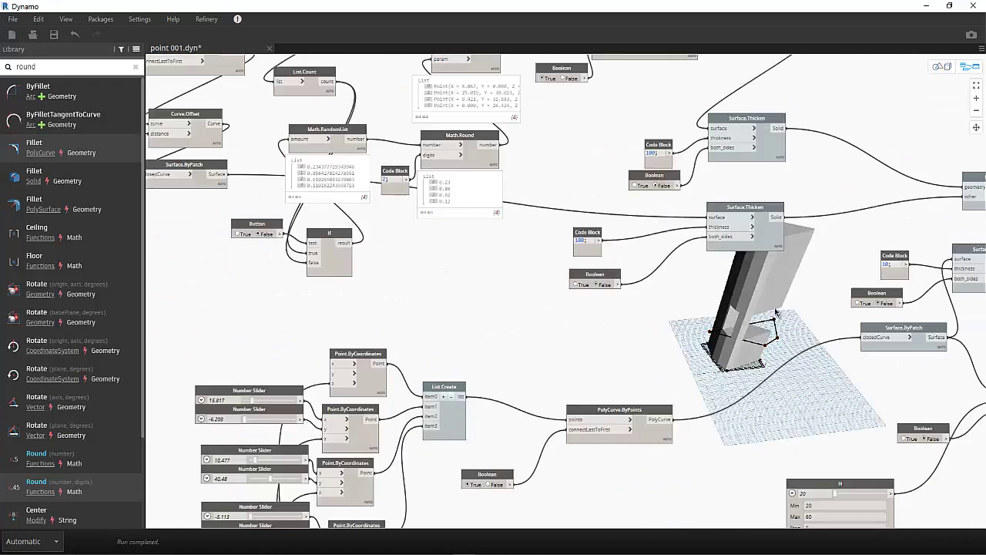
Mark the Button node as an input and try to export the graph for Refinery
right_click(286, 224)
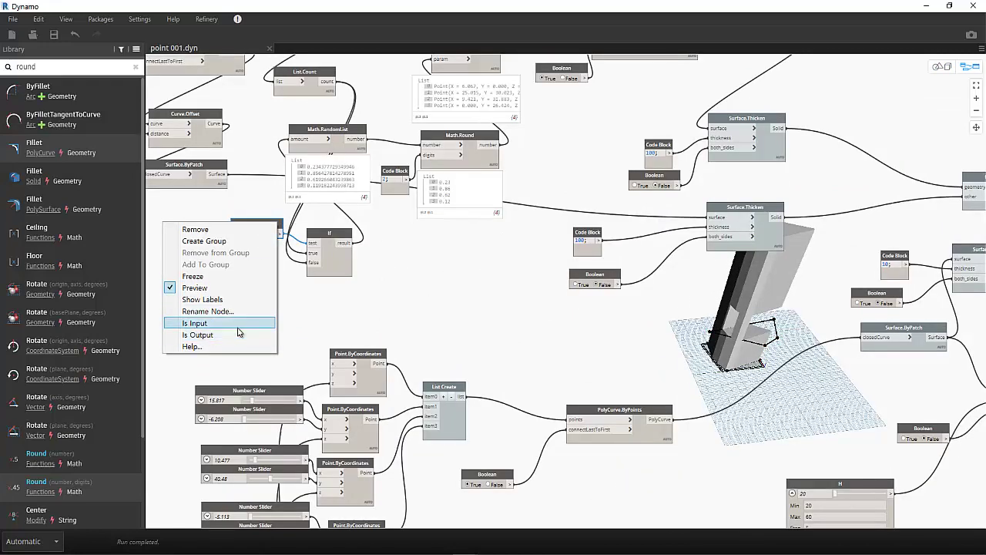
left_click(202, 327)
left_click(206, 19)
left_click(171, 47)
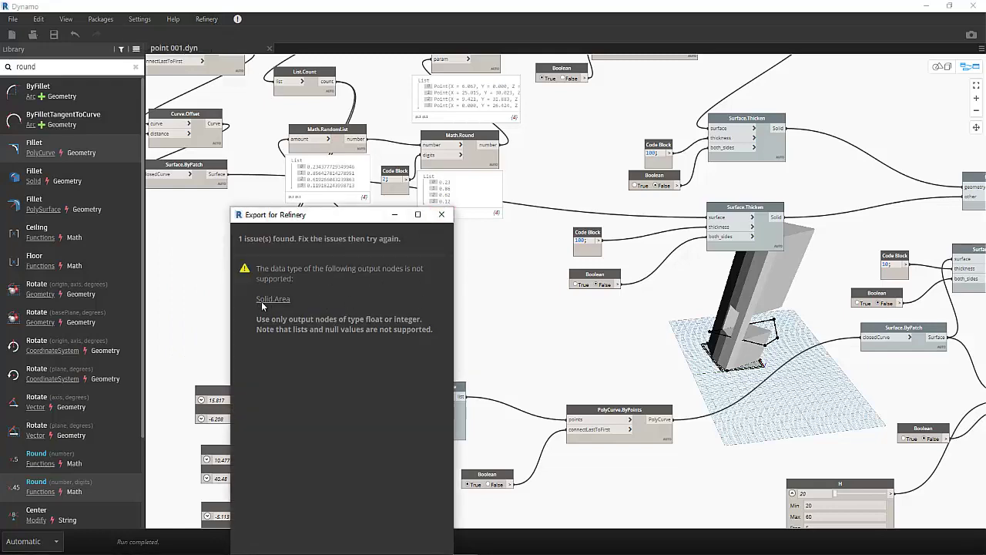
left_click(441, 215)
Add a Solid.Volume node to the graph and remove the stray Arc.ByFillet node
middle_click_drag(981, 293, 652, 293)
middle_click_drag(878, 347, 578, 347)
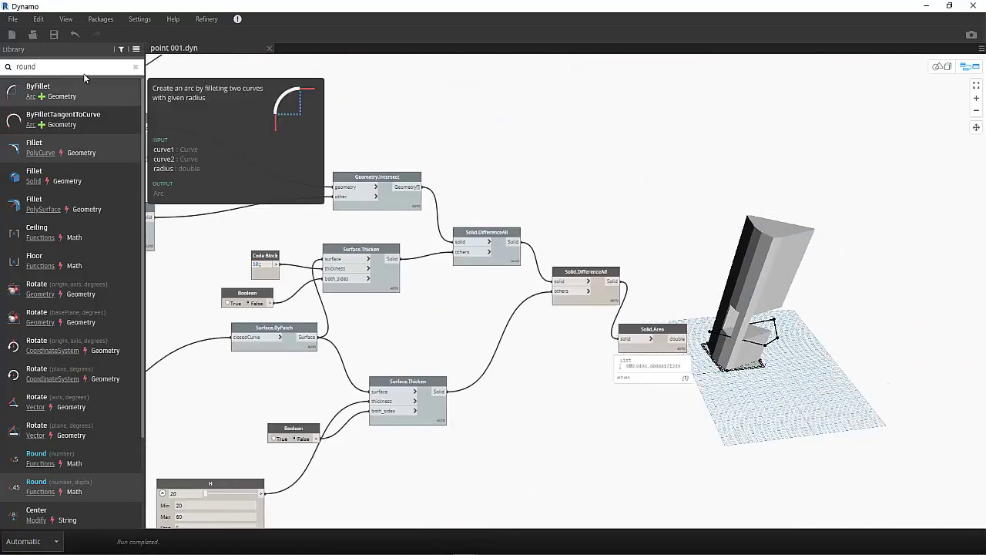
left_click(86, 79)
left_click(135, 67)
type("vo")
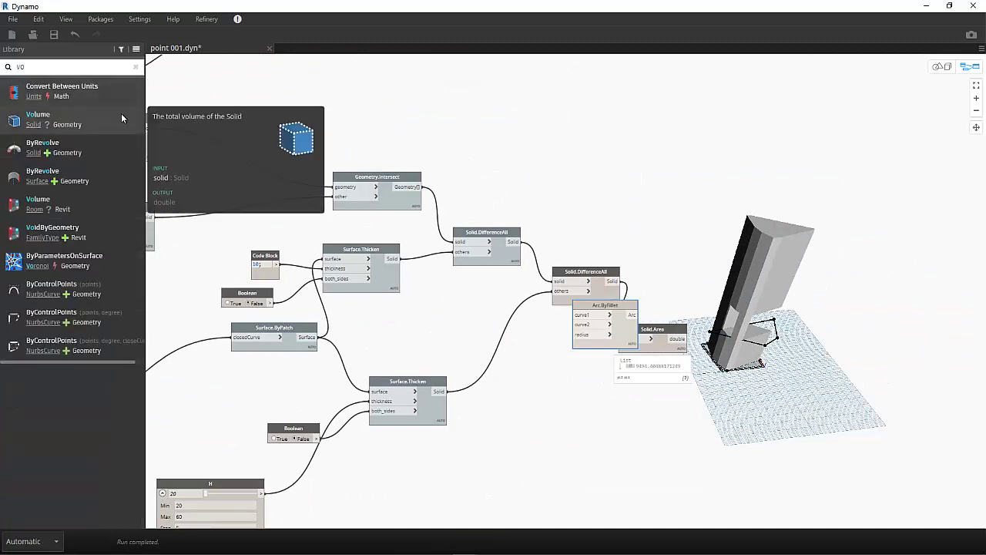
left_click(38, 116)
right_click(599, 318)
left_click(599, 322)
Place Solid.Volume beside the final Solid.DifferenceAll and feed it with that node's solid
scroll(231, 364, "up", 3)
middle_click_drag(770, 301, 407, 292)
left_click_drag(602, 289, 469, 228)
left_click(387, 239)
left_click(437, 239)
left_click(512, 266)
Remove the Solid.Area node and mark Solid.Volume as the output instead
right_click(457, 324)
left_click(447, 333)
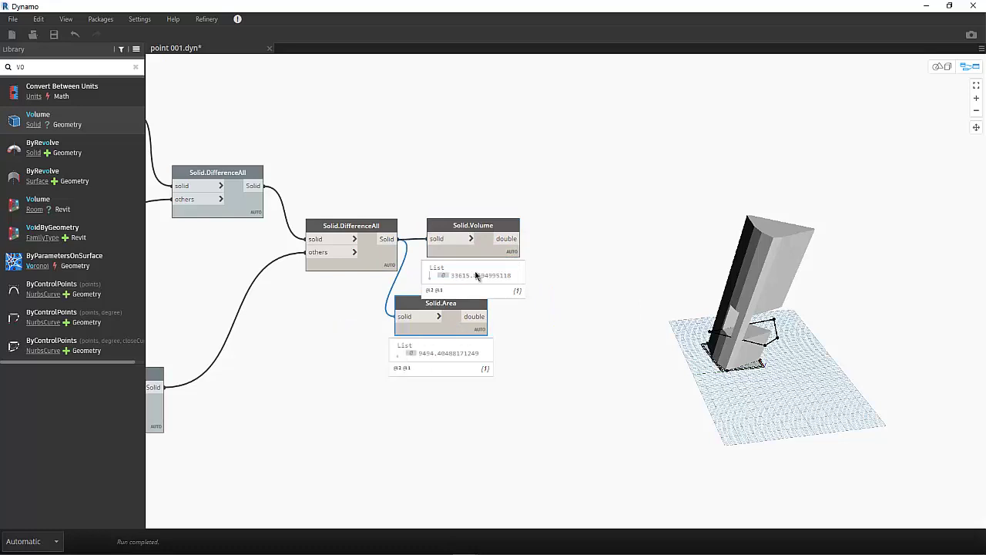
right_click(473, 246)
left_click(485, 347)
Try to export the graph for Refinery, and clear the output mark from Solid.Volume
left_click(207, 19)
left_click(202, 49)
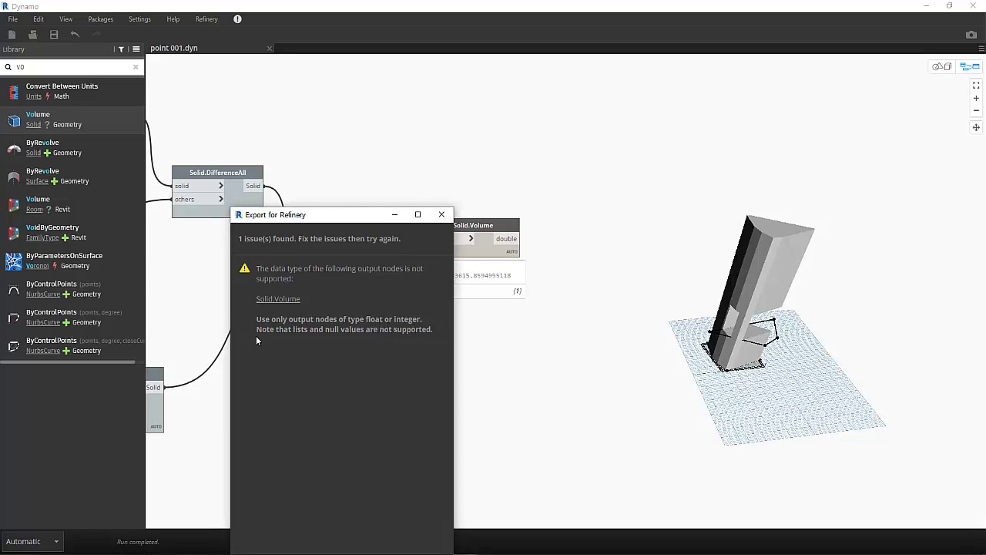
left_click(442, 215)
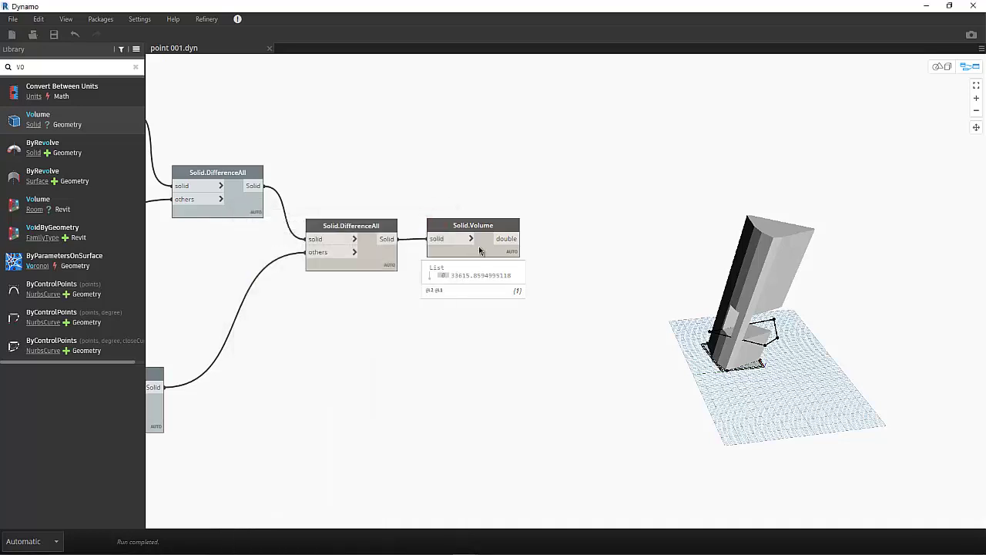
left_click_drag(478, 245, 484, 251)
right_click(484, 248)
left_click(409, 361)
Move the H slider and the upper Surface.Thicken's thickness code block slightly away from their neighbouring nodes
middle_click_drag(314, 346, 584, 322)
scroll(579, 285, "down", 5)
scroll(354, 350, "up", 5)
left_click_drag(332, 399, 318, 380)
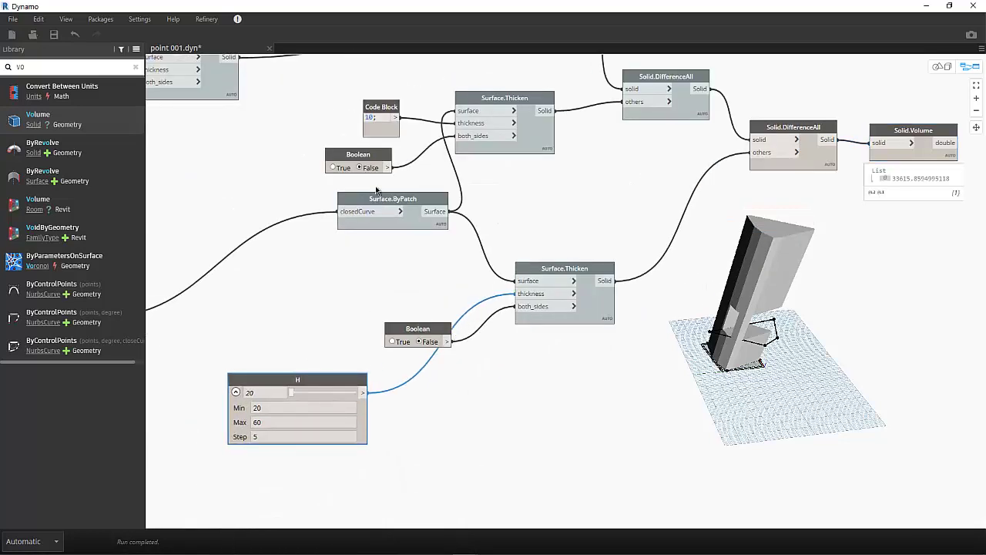
left_click_drag(383, 109, 363, 106)
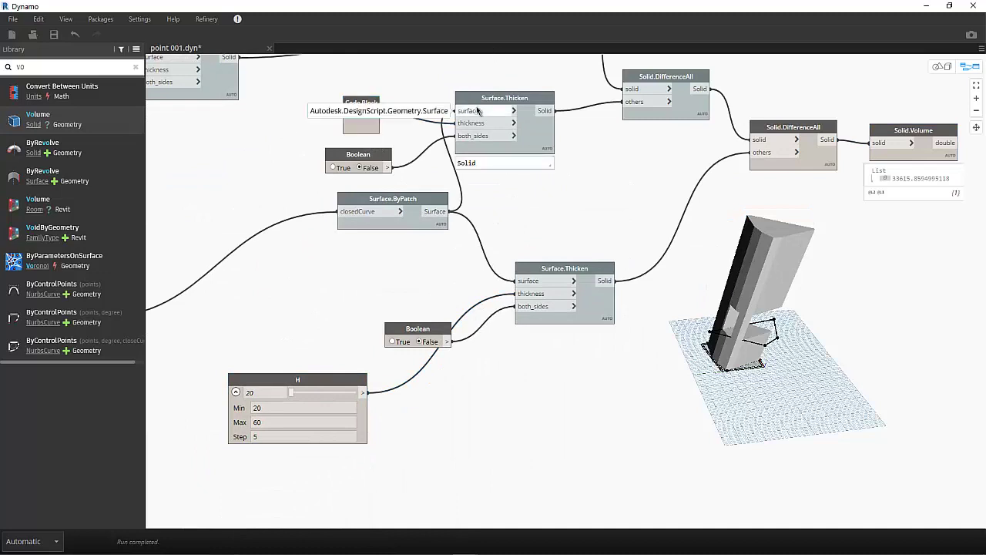
Turn on the preview of the Surface.Thicken fed by the code block and set its thickness to 30
left_click(524, 121)
right_click(526, 108)
left_click(478, 181)
left_click_drag(349, 114, 311, 127)
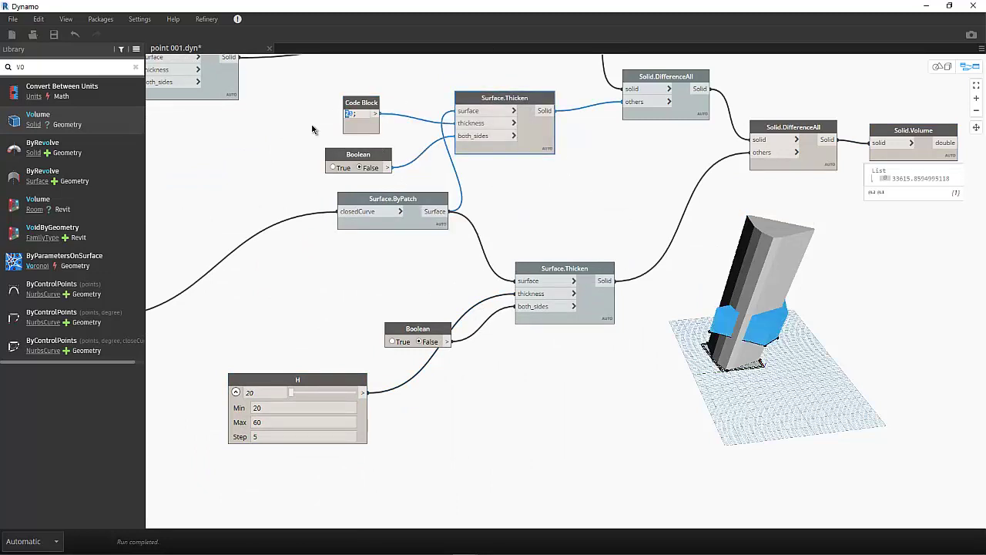
type("3")
left_click(290, 135)
Turn on the preview of the H-driven Surface.Thicken and move its Boolean node up, clear of the wires
left_click(598, 304)
right_click(598, 304)
left_click(547, 386)
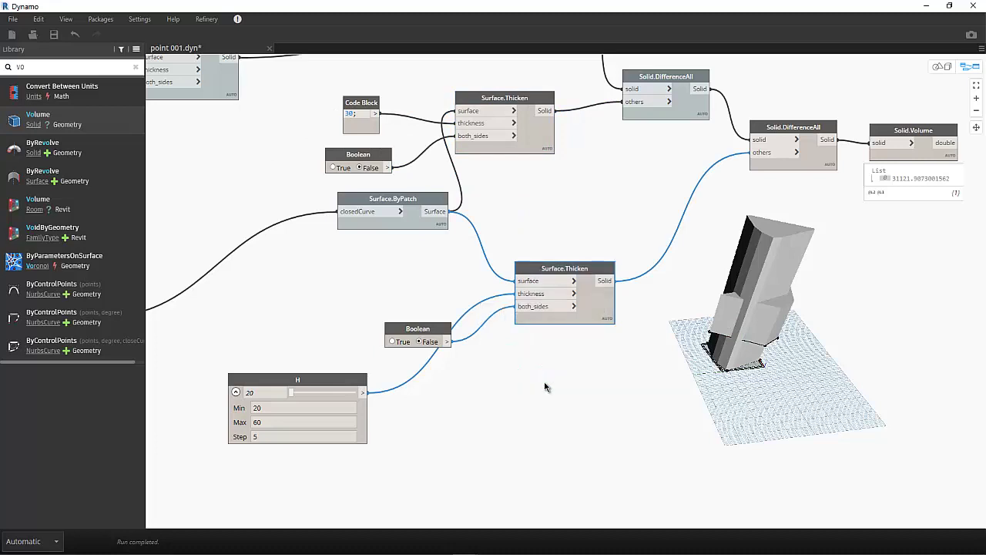
left_click(617, 372)
left_click(606, 310)
left_click_drag(604, 311, 610, 314)
left_click_drag(434, 327, 411, 290)
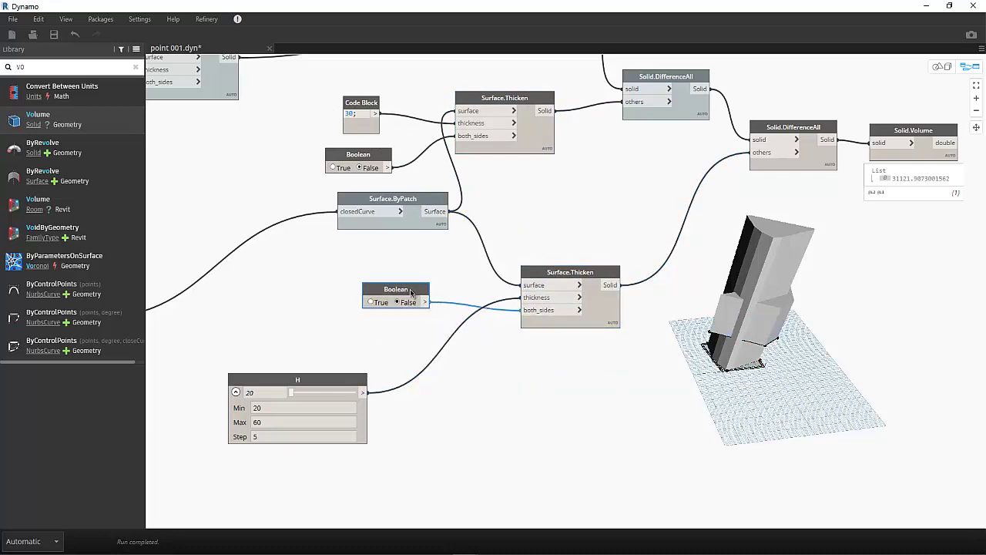
Inspect the thickened solids in the 3D view and turn off the previews of both Surface.Thicken nodes
left_click(611, 317)
key("ctrl+b")
right_click_drag(782, 324, 743, 258)
key("ctrl+b")
left_click(527, 140)
right_click(599, 311)
left_click(569, 389)
key("ctrl+b")
key("ctrl+b")
right_click(538, 144)
left_click(503, 223)
middle_click_drag(630, 211, 573, 258)
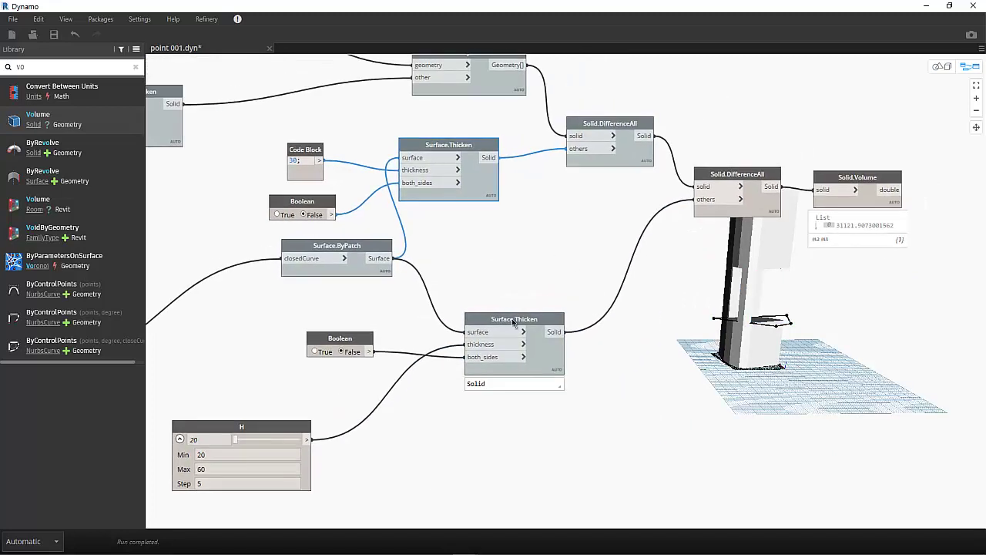
Drive the upper Surface.Thicken's thickness with H, and use it in the final Solid.DifferenceAll in place of the deleted lower Surface.Thicken and Boolean
left_click_drag(471, 407, 343, 337)
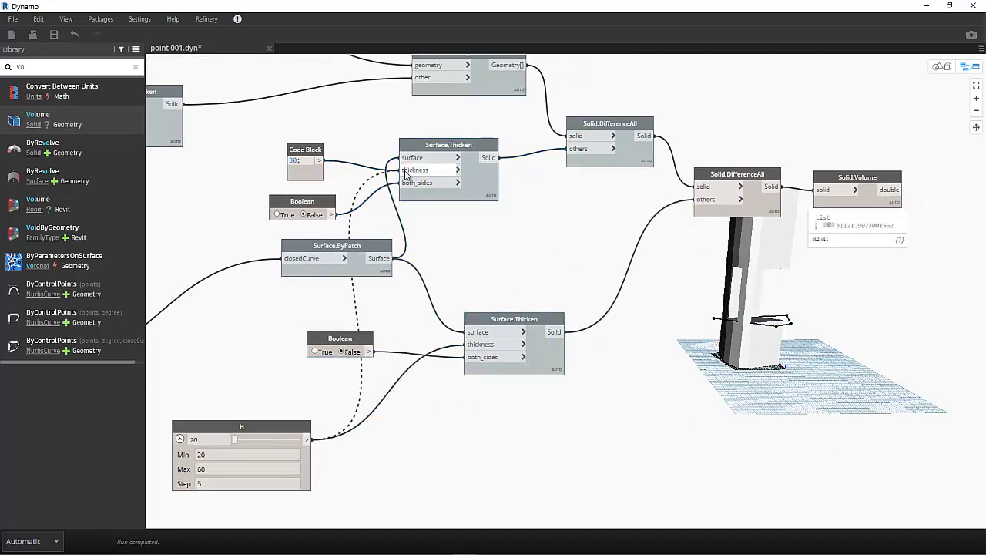
left_click_drag(543, 369, 441, 260)
left_click(340, 339, "shift")
key("Delete")
left_click_drag(488, 157, 697, 199)
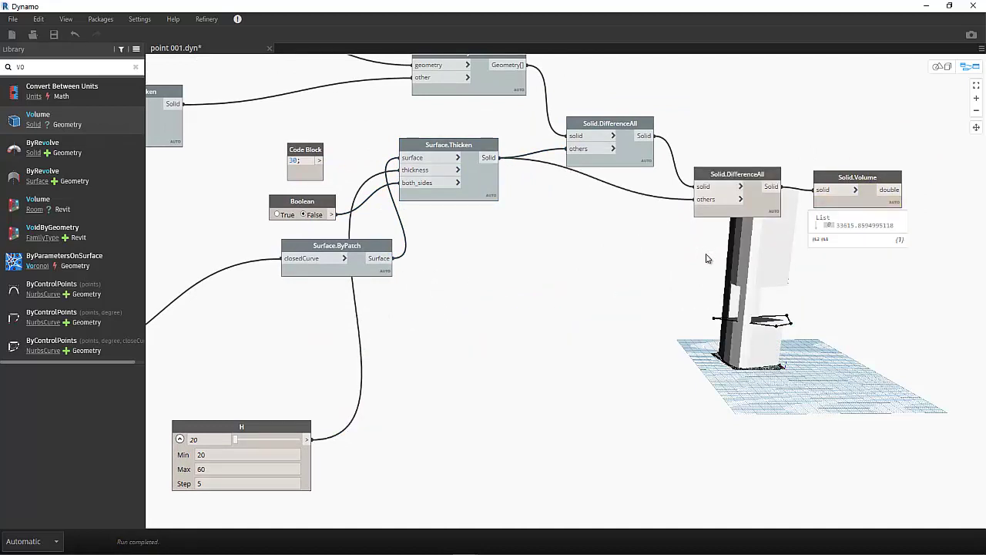
Test the Refinery export with the both_sides Boolean marked as an output, and clear that mark
left_click(271, 219)
right_click(299, 201)
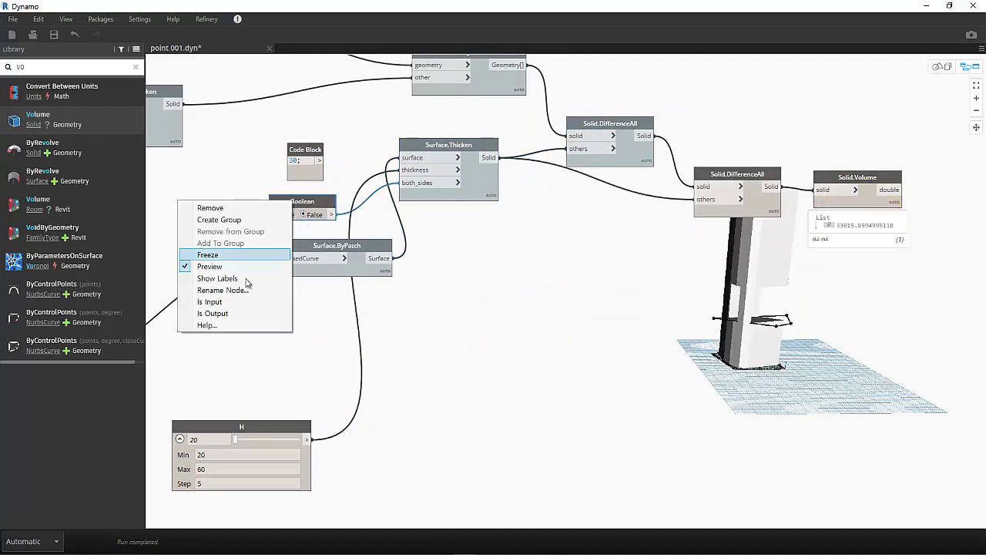
left_click(478, 277)
left_click(206, 19)
left_click(195, 48)
left_click(442, 214)
right_click(299, 203)
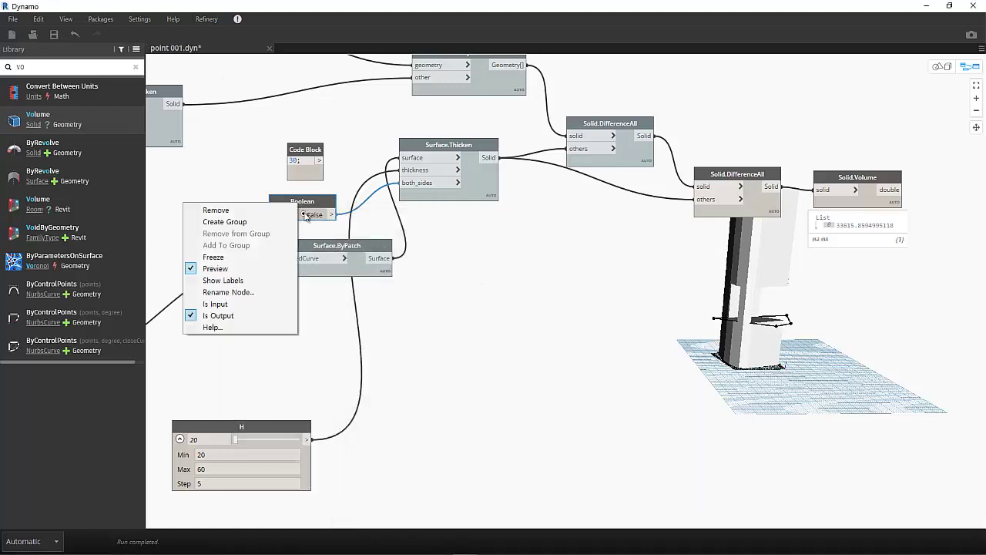
left_click(260, 316)
Move the H slider up below Surface.ByPatch and set it to 25
left_click_drag(227, 452, 376, 356)
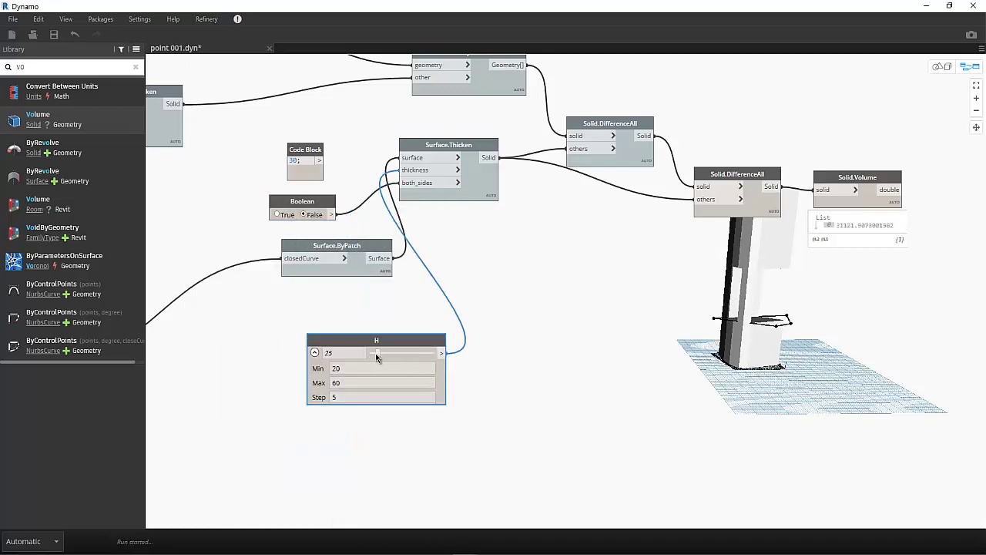
left_click(266, 297)
Rename the Solid.Volume node as A
middle_click_drag(248, 248, 631, 270)
middle_click_drag(173, 443, 731, 257)
middle_click_drag(683, 306, 432, 296)
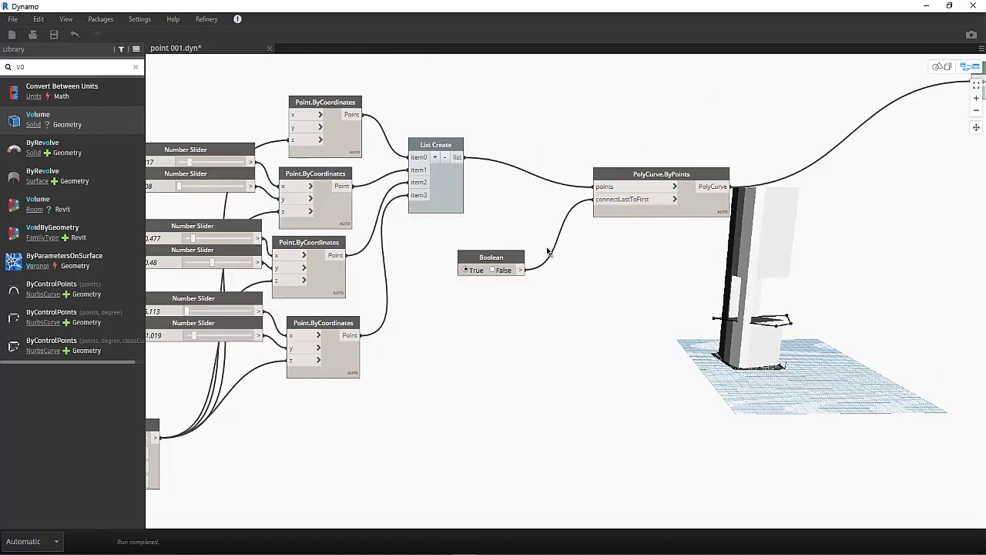
middle_click_drag(598, 215, 362, 305)
middle_click_drag(770, 223, 240, 305)
left_click(776, 221)
middle_click_drag(552, 302, 316, 346)
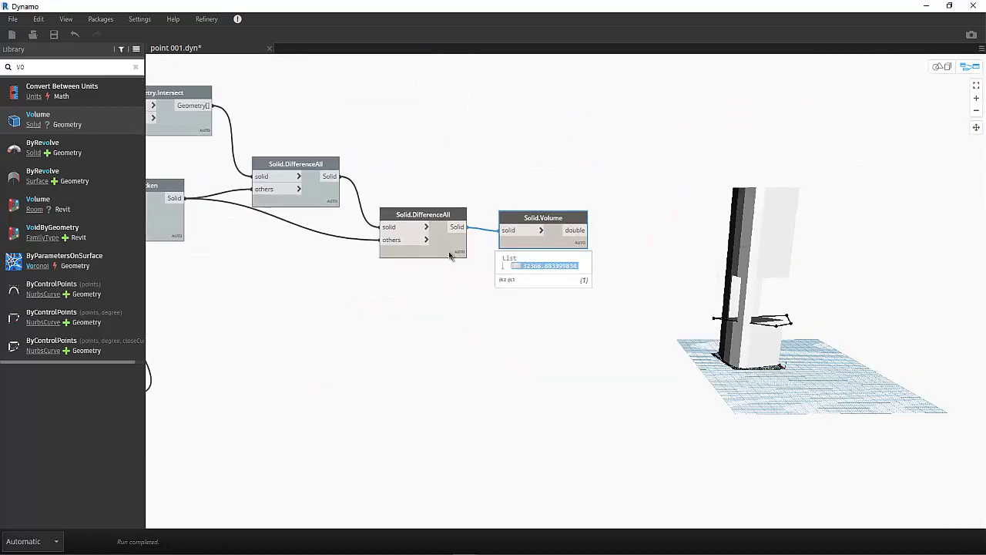
left_click(448, 251)
right_click(556, 232)
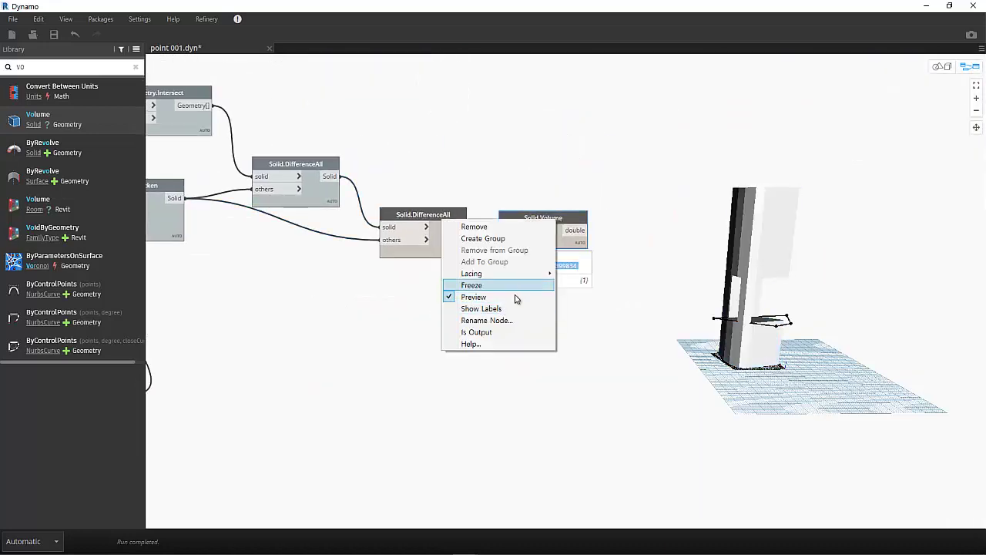
left_click(522, 323)
type("A")
left_click(567, 311)
left_click(383, 270)
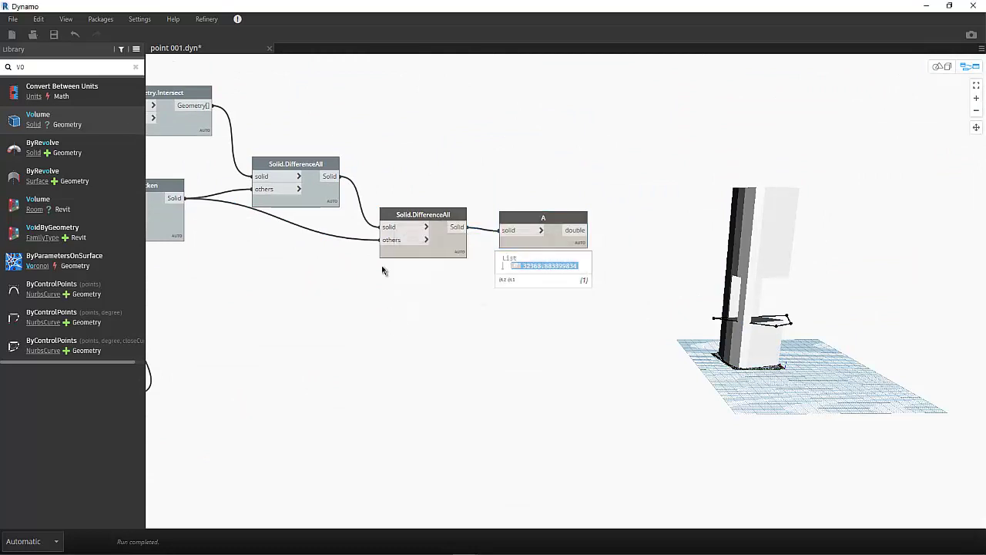
Try to export the graph for Refinery with A as the output node
left_click(206, 19)
left_click(239, 36)
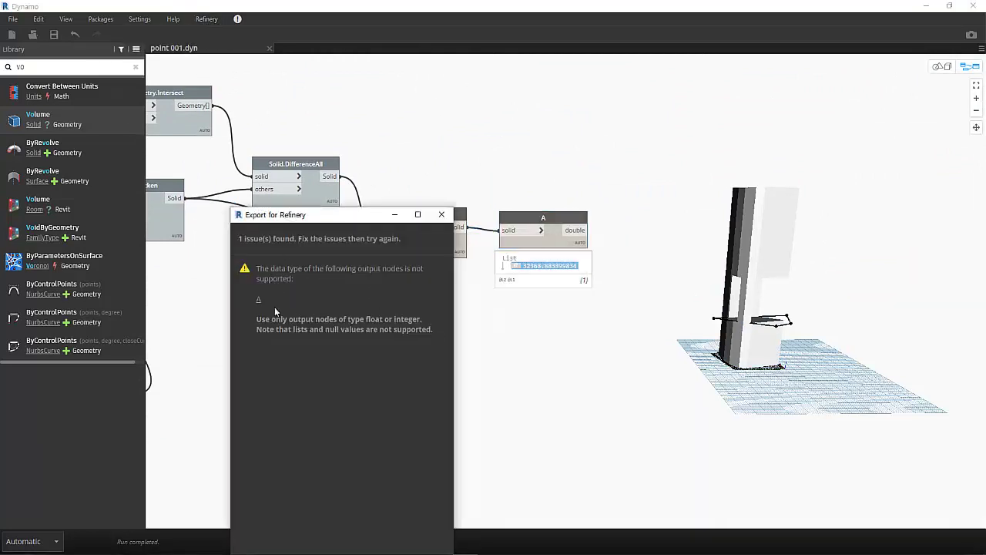
left_click_drag(221, 312, 473, 224)
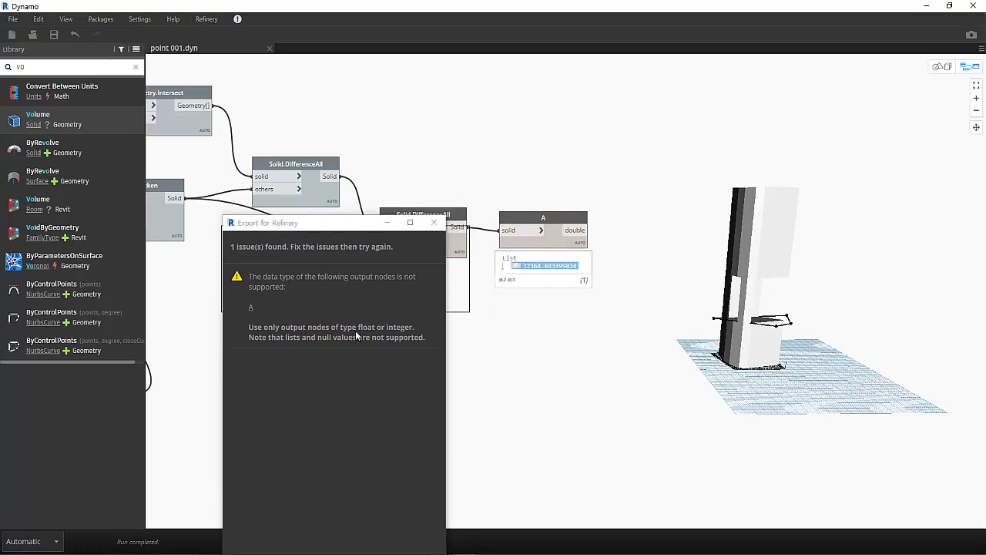
Paste a copy of the H slider, set its range to 90–100, and wire it to the upper Surface.Thicken thickness, replacing the code block
left_click(434, 223)
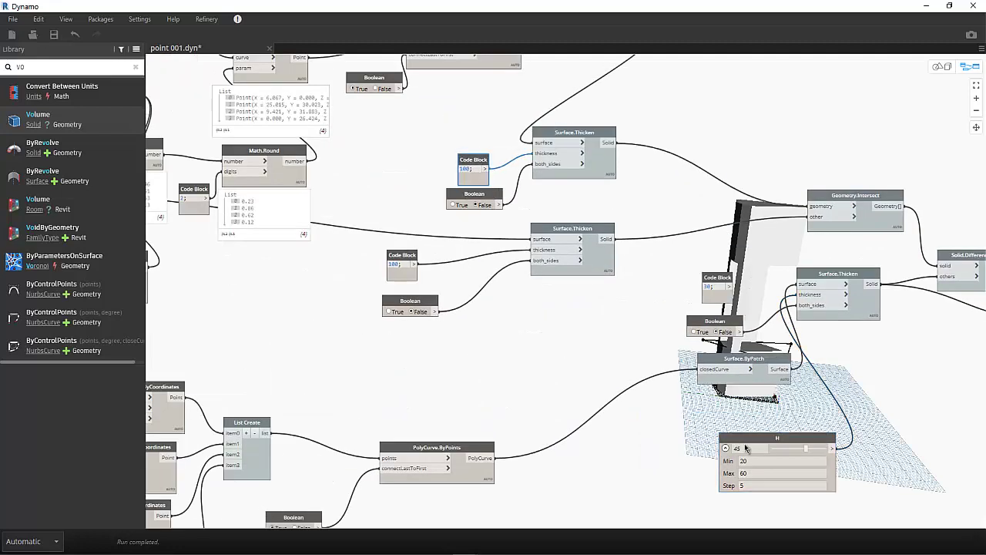
key("ctrl+v")
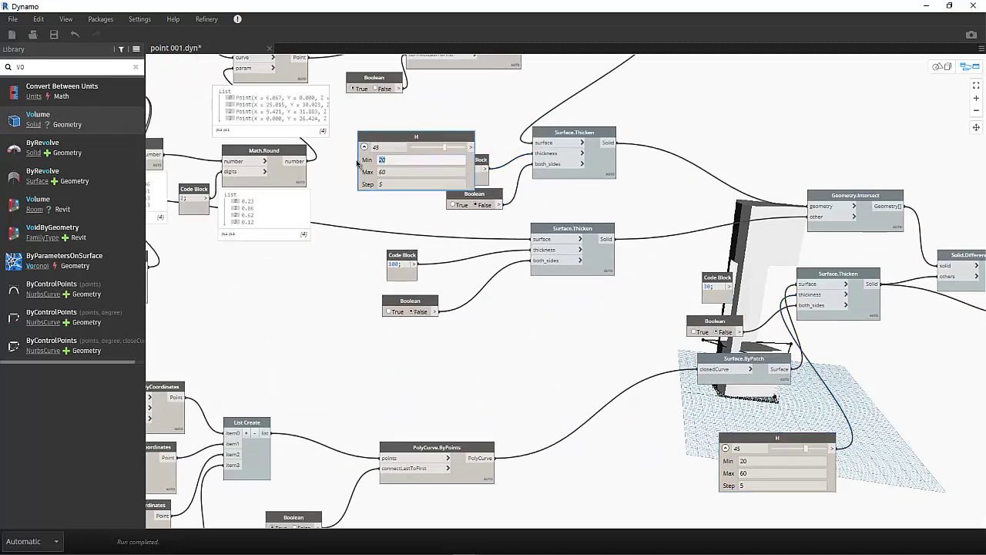
type("90")
left_click(398, 171)
type("100")
left_click(472, 147)
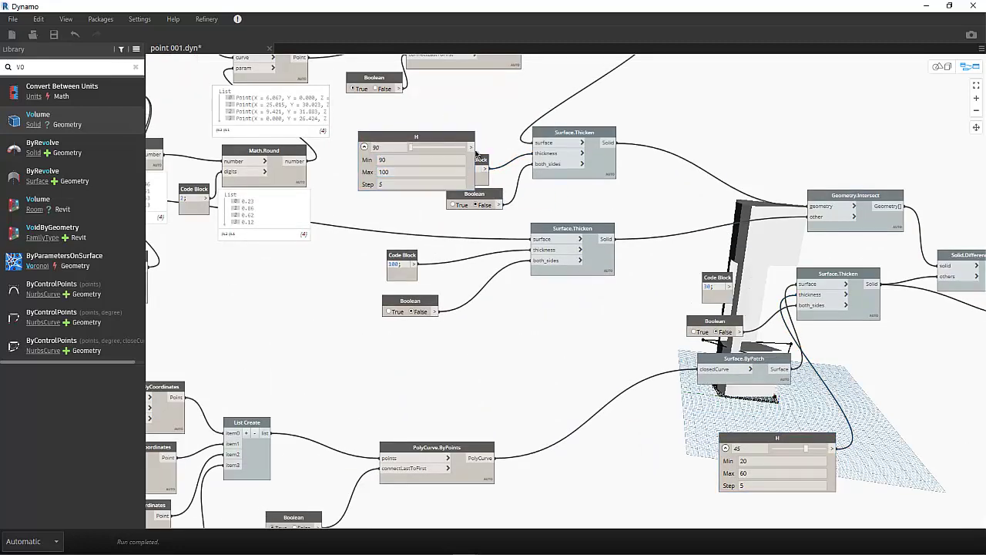
left_click(556, 156)
left_click(483, 176)
key("Delete")
Rename the copied slider as H2 and mark it as an output instead of an input
right_click(423, 136)
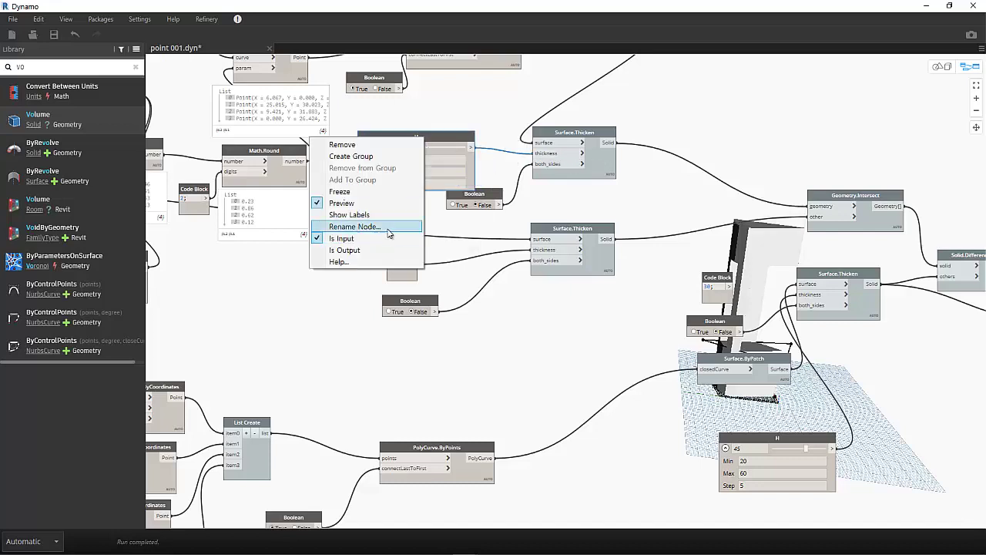
left_click(391, 228)
type("h")
key("Return")
right_click(433, 134)
left_click(377, 246)
right_click(420, 137)
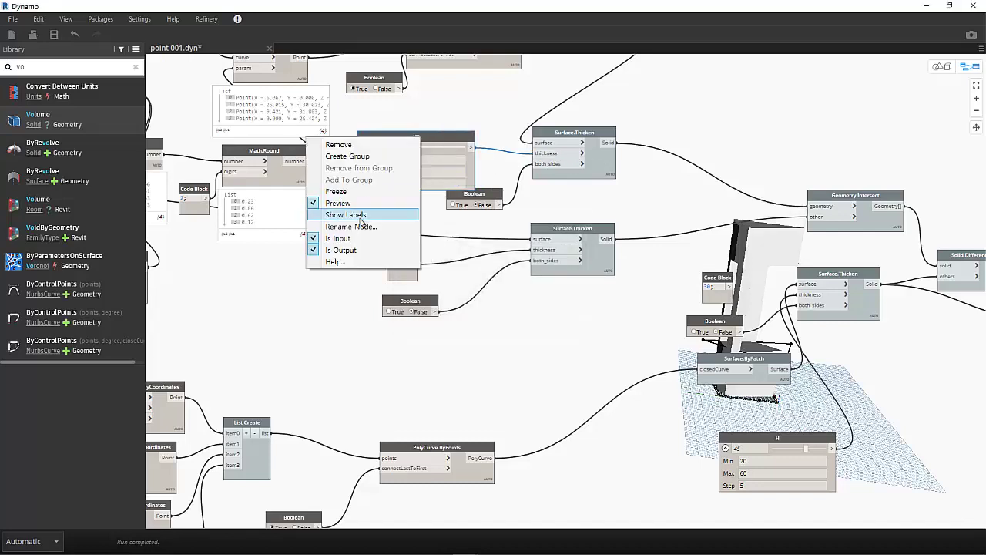
left_click(379, 249)
Retry the Refinery export, close its dialog, and clear the output mark on the A node
left_click(398, 201)
left_click(440, 216)
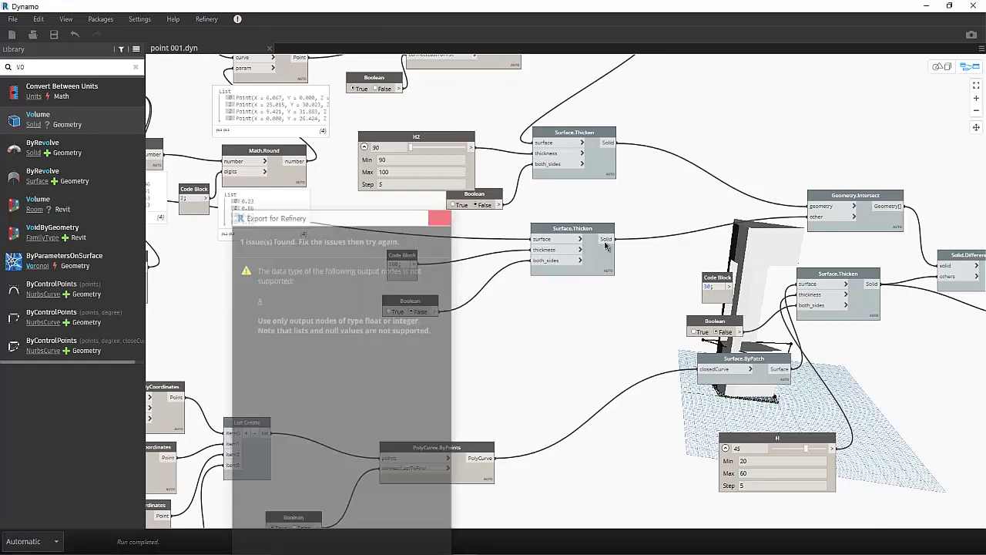
middle_click_drag(647, 250, 258, 243)
right_click(793, 294)
left_click(723, 411)
middle_click_drag(728, 356, 772, 481)
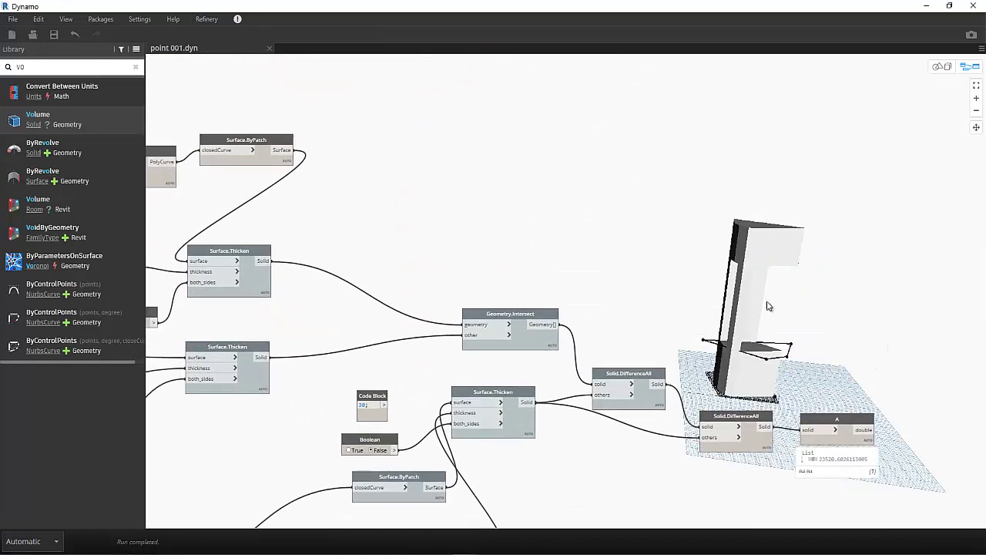
Export the graph for Refinery with H2 as the only output
key("Escape")
left_click(213, 24)
left_click(183, 46)
left_click(426, 352)
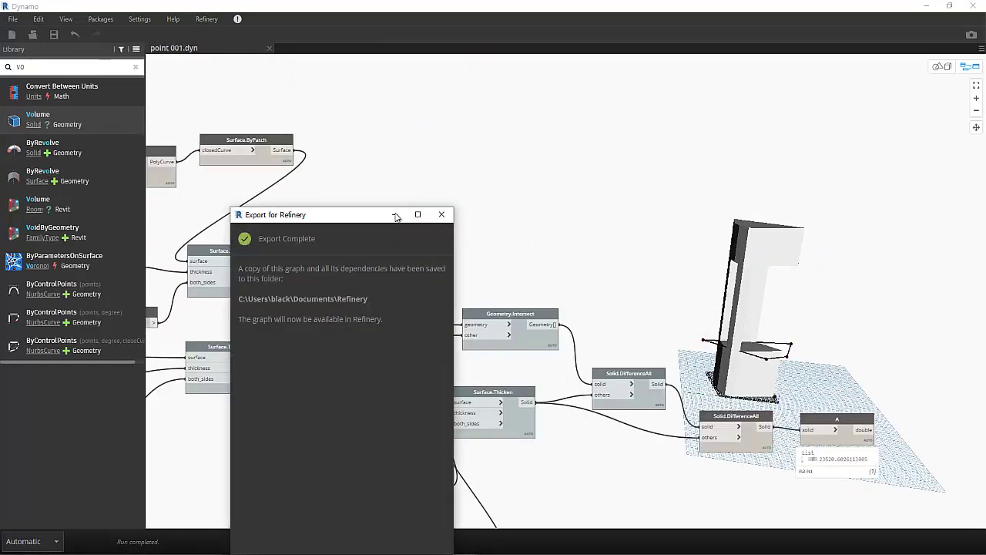
left_click(440, 214)
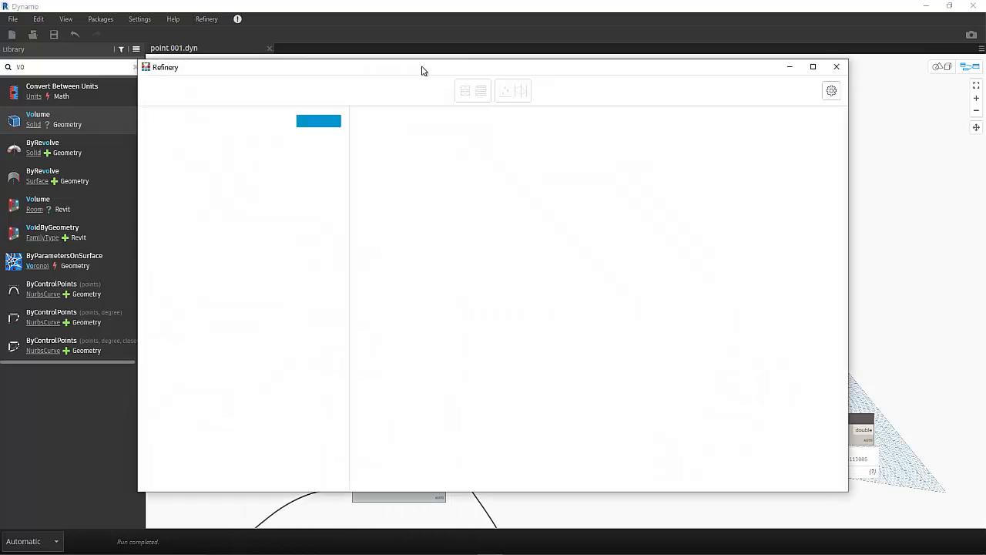
Switch to Refinery and generate a new study from the point 001 script using the Randomize method
double_click(423, 67)
left_click(192, 57)
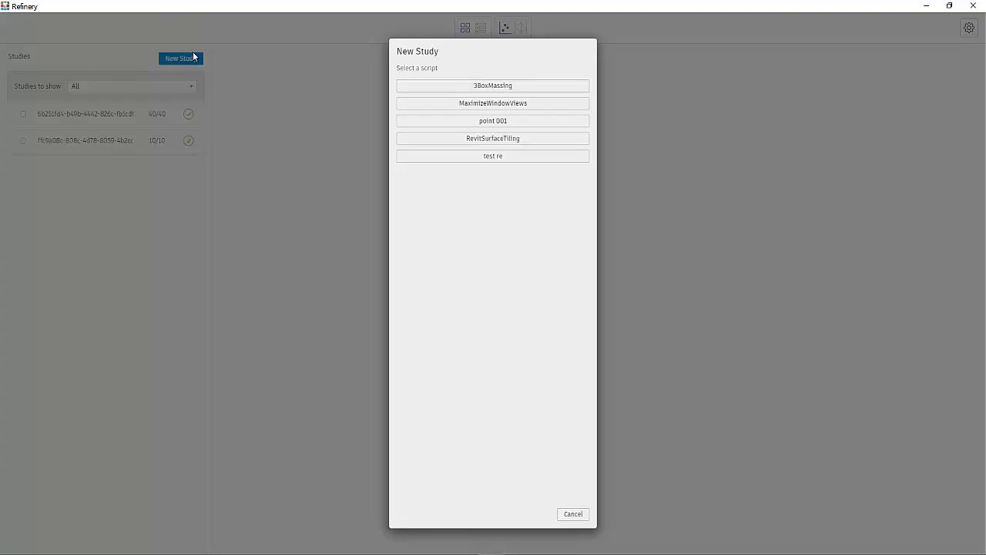
left_click(501, 122)
left_click(450, 74)
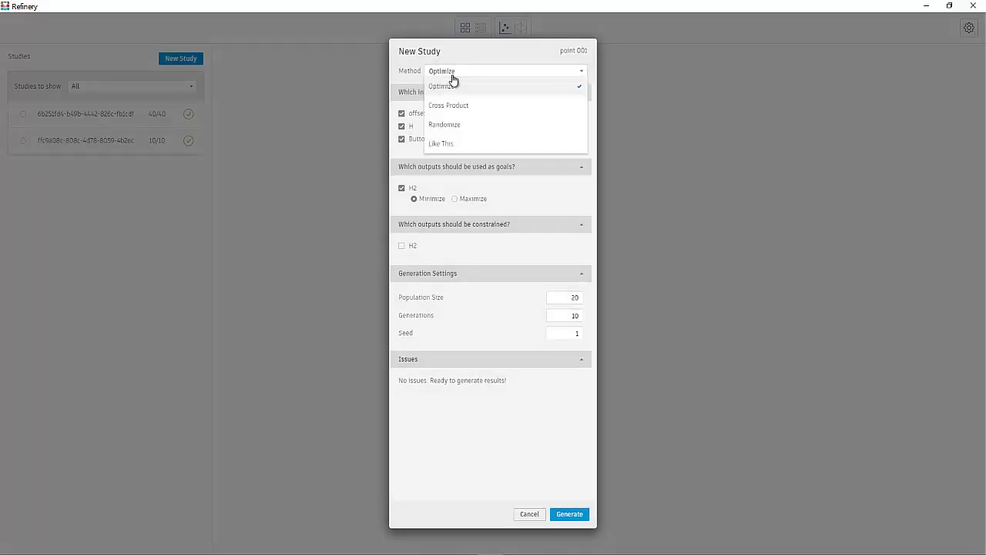
left_click(445, 123)
left_click(569, 514)
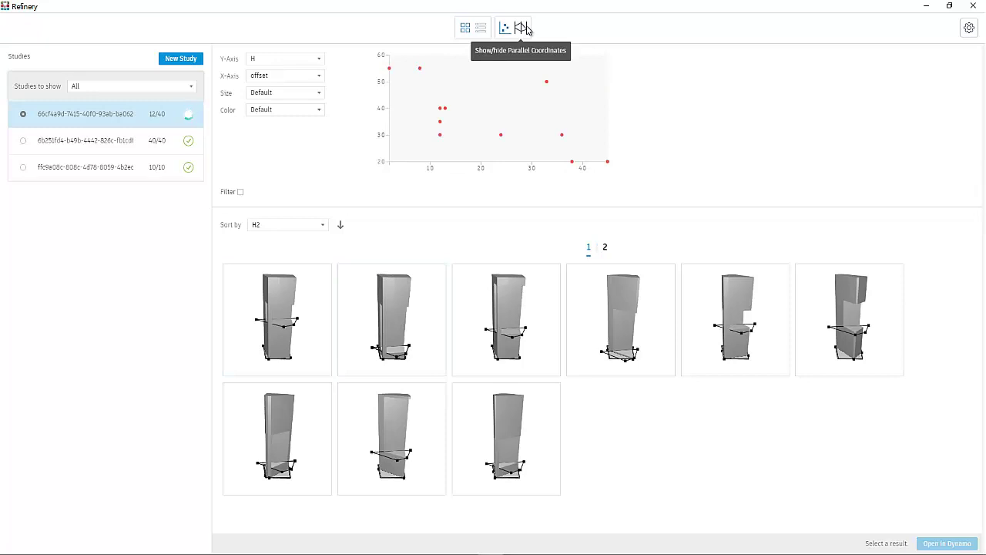
Show the study as parallel coordinates and examine the tower variants on the first results page
left_click(522, 28)
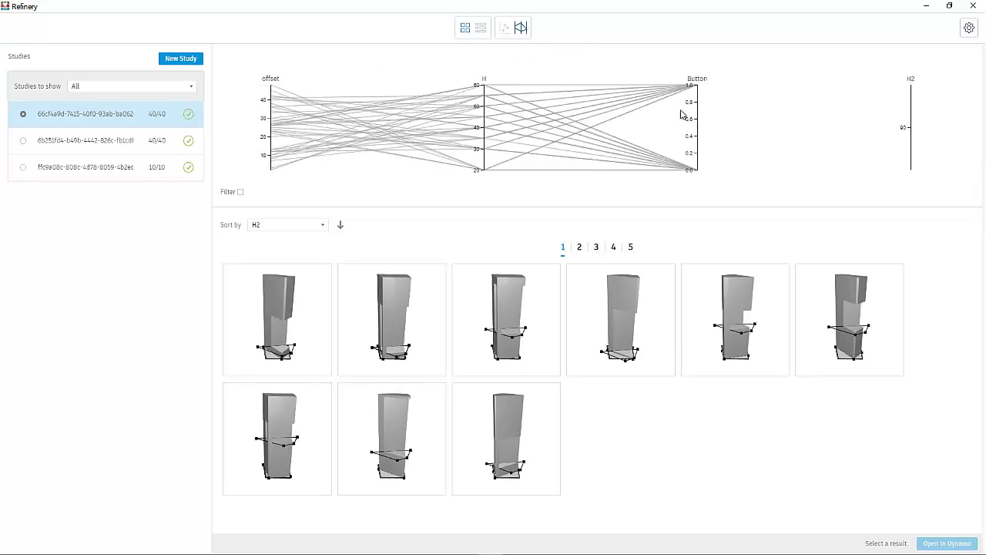
left_click(275, 154)
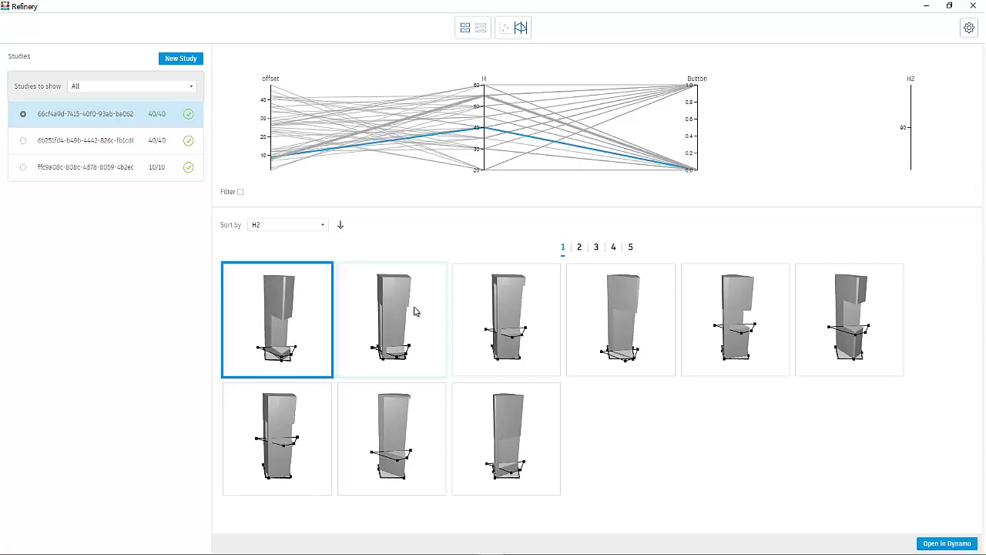
left_click(438, 312)
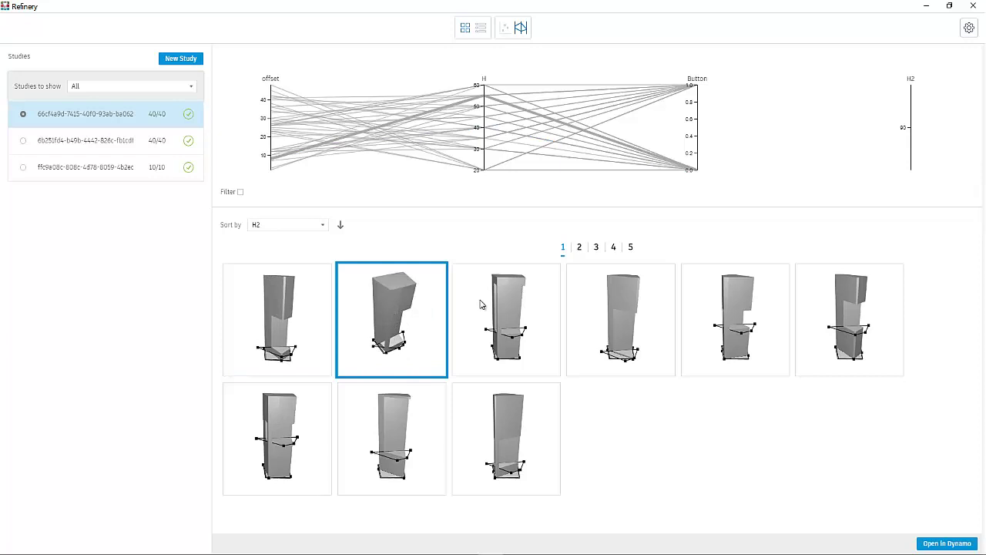
left_click(531, 317)
left_click(616, 310)
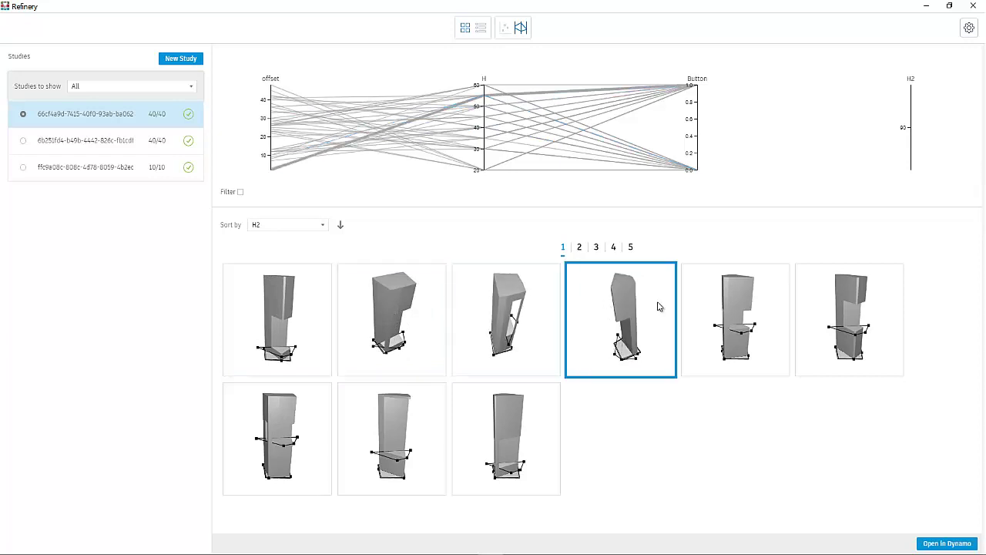
left_click(743, 339)
left_click(848, 331)
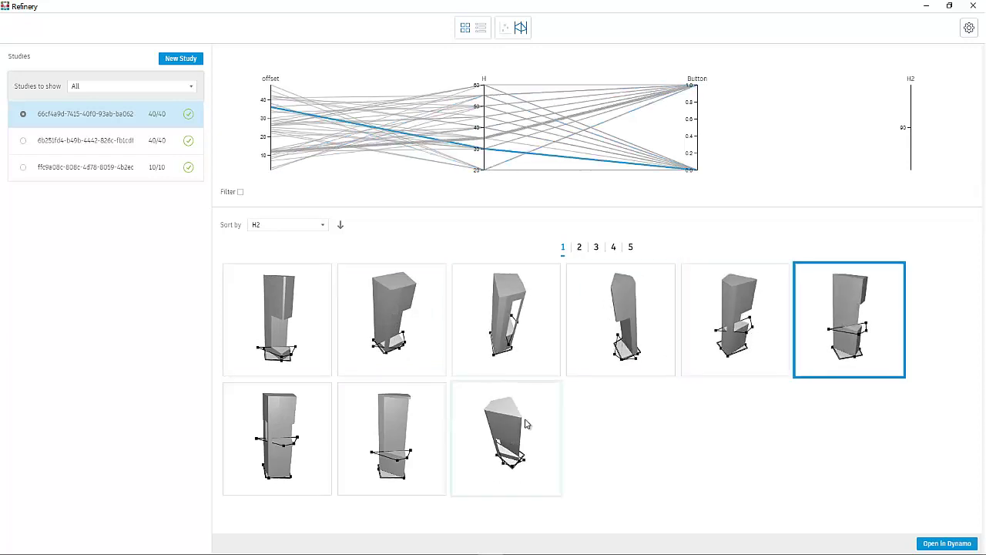
left_click(526, 423)
left_click(393, 435)
left_click(278, 436)
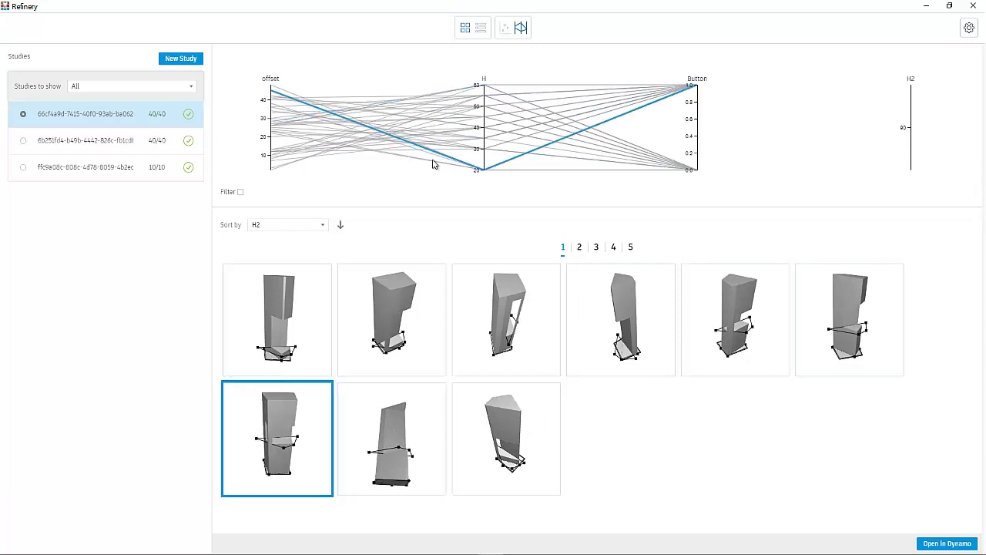
Filter the results to offset about 24–36, H about 40–50 and Button about 0–0.2
left_click(241, 193)
left_click_drag(273, 108, 274, 129)
left_click_drag(481, 128, 480, 106)
mouse_move(697, 170)
left_mouse_down()
mouse_move(682, 154)
mouse_move(697, 154)
left_mouse_up()
Shrink the Refinery window, select the first filtered tower and open it in Dynamo
double_click(886, 10)
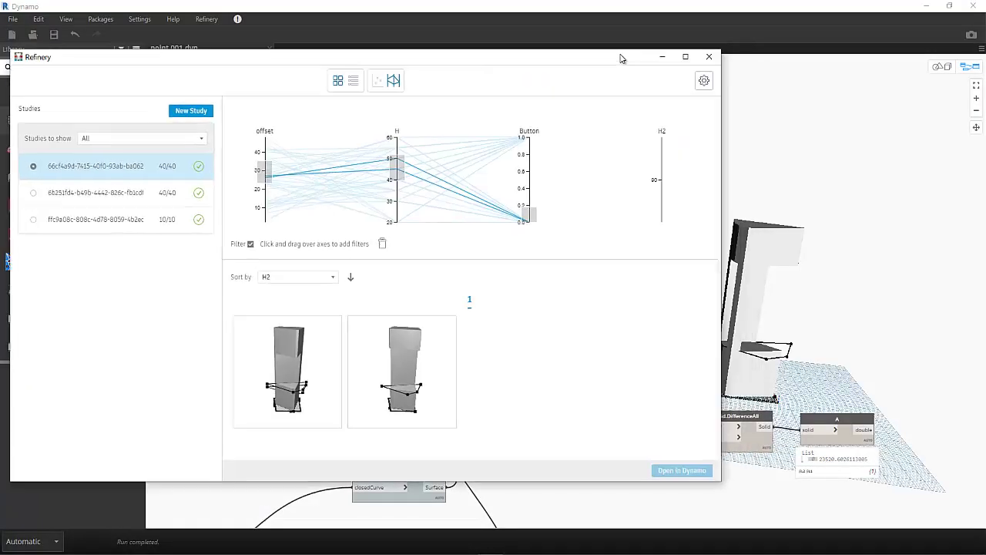
mouse_move(297, 375)
left_mouse_down()
mouse_move(309, 374)
mouse_move(296, 375)
left_mouse_up()
left_click(296, 375)
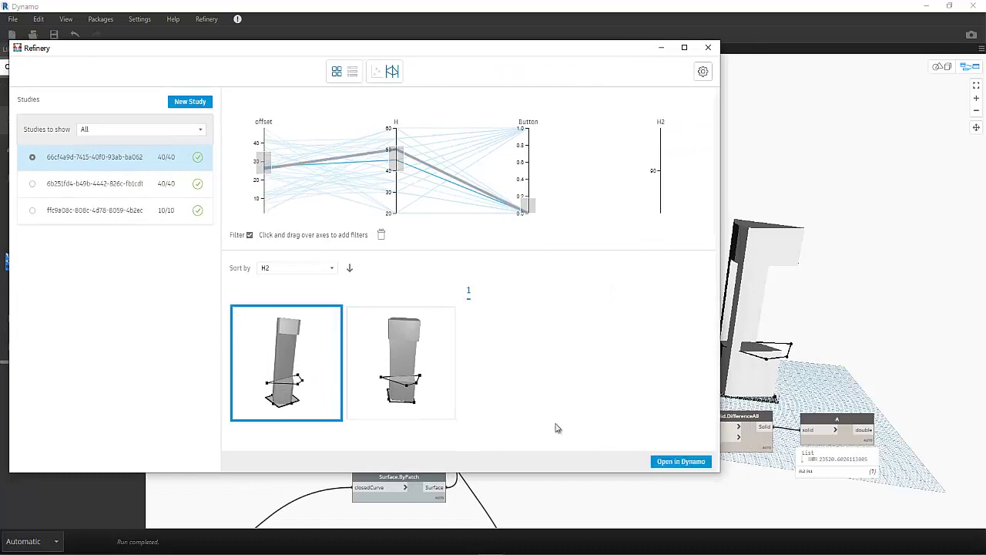
left_click(678, 463)
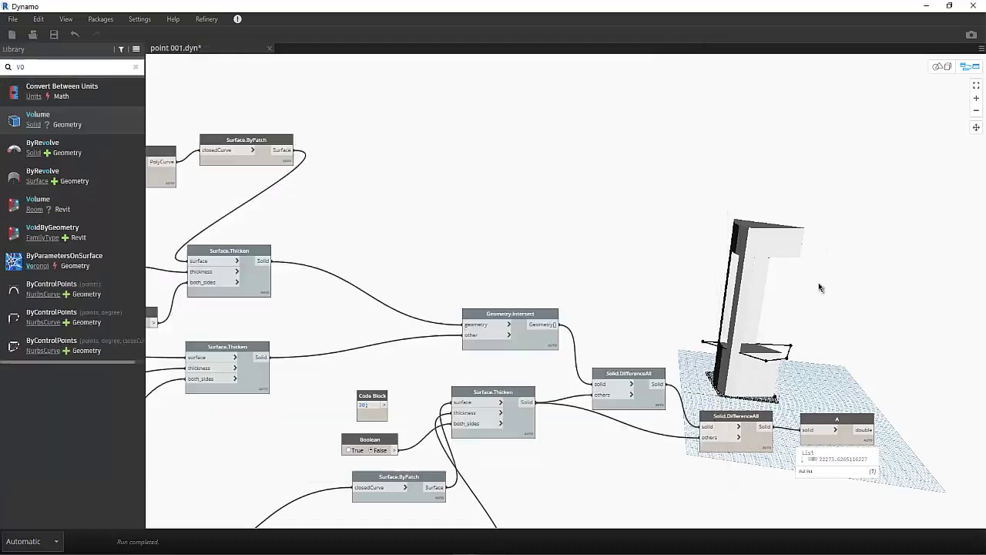
Examine the loaded tower variant and its graph back to the point inputs, clearing the library search
scroll(759, 323, "down", 3)
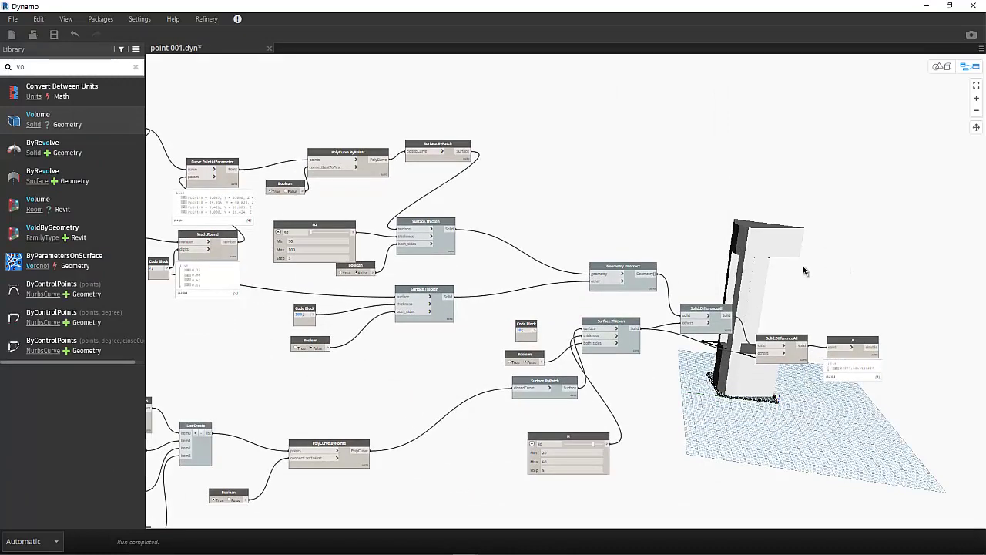
middle_click_drag(803, 271, 522, 270)
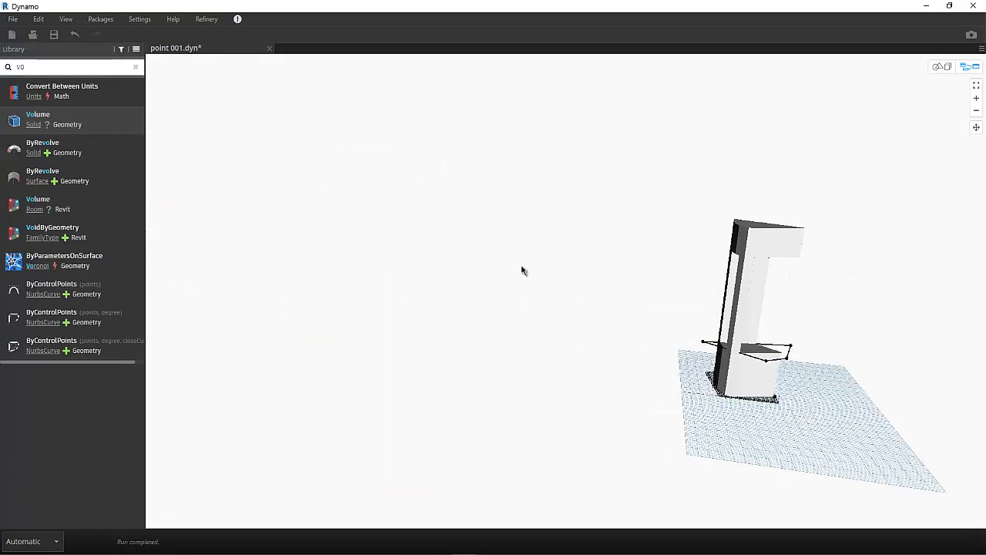
key("BackSpace")
key("BackSpace")
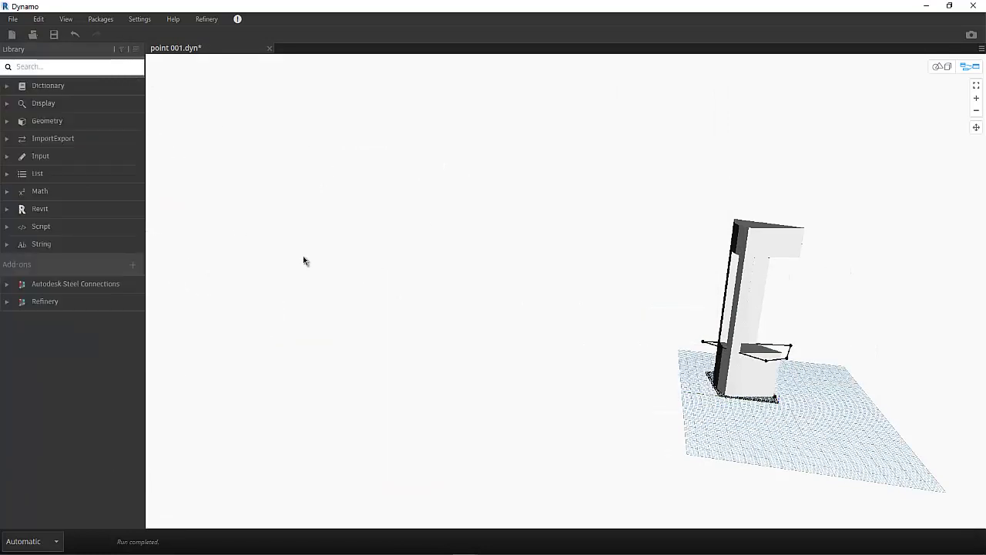
middle_click_drag(303, 260, 516, 313)
scroll(506, 275, "up", 4)
middle_click_drag(406, 325, 269, 337)
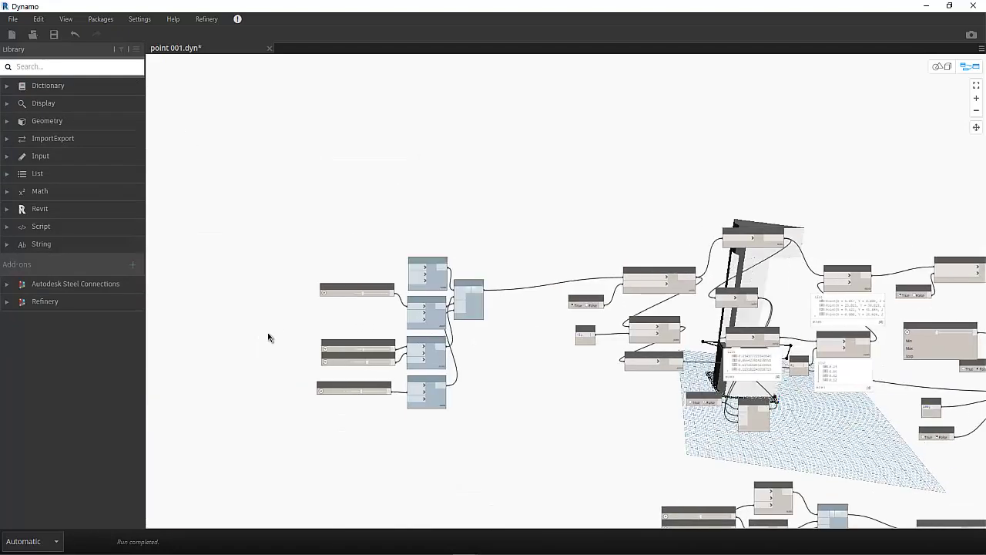
scroll(311, 337, "up", 4)
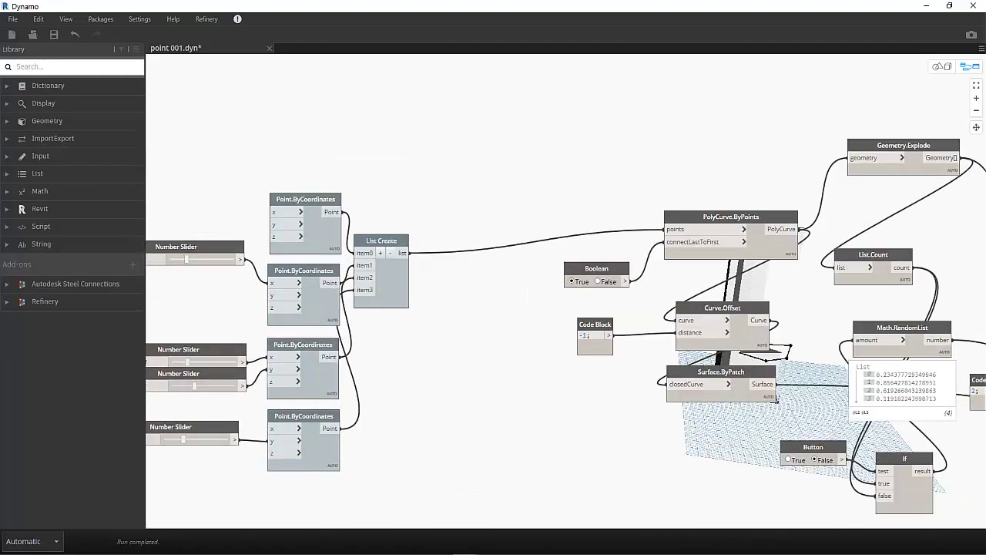
Return to Refinery and generate another Randomize study of point 001 with 100 solutions
key("alt+Tab")
double_click(366, 54)
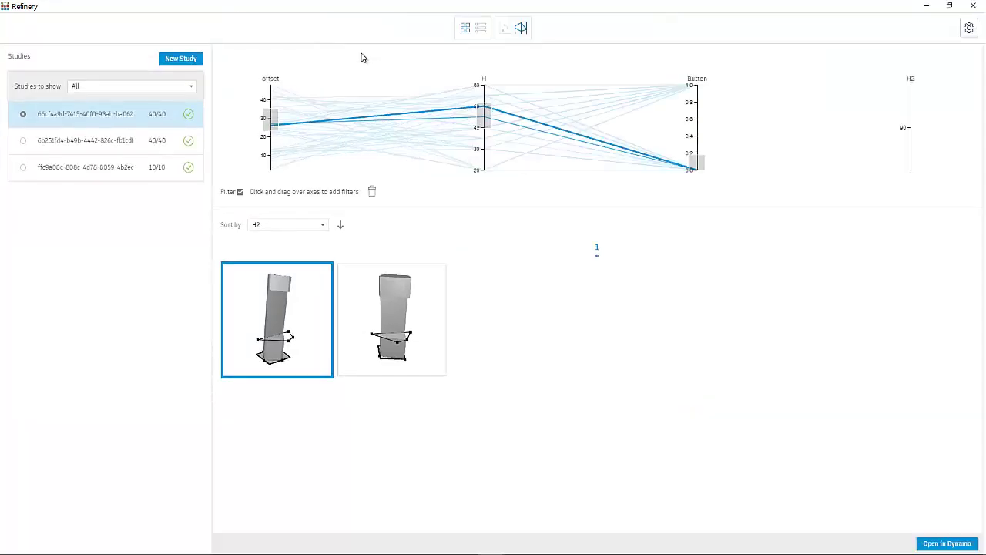
left_click(187, 61)
left_click(515, 121)
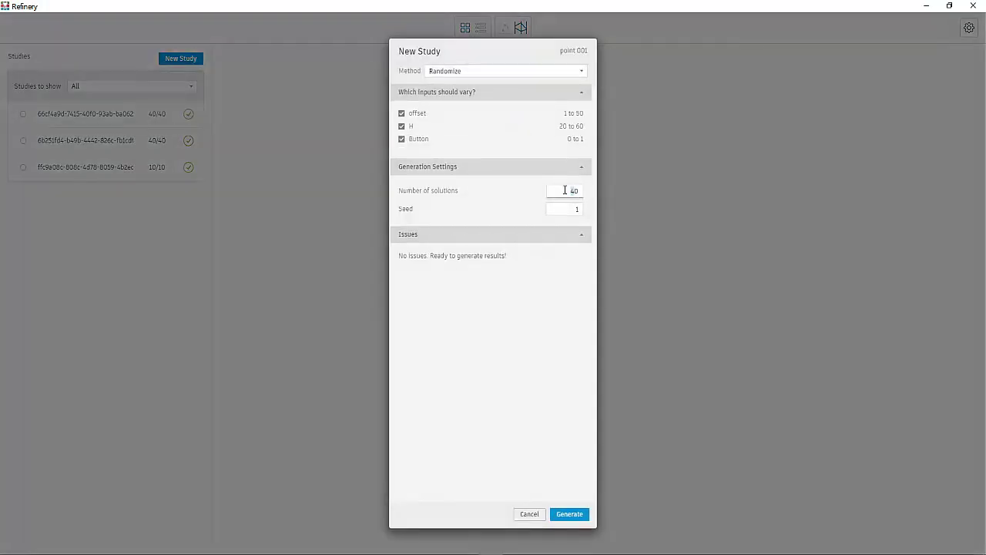
left_click(571, 514)
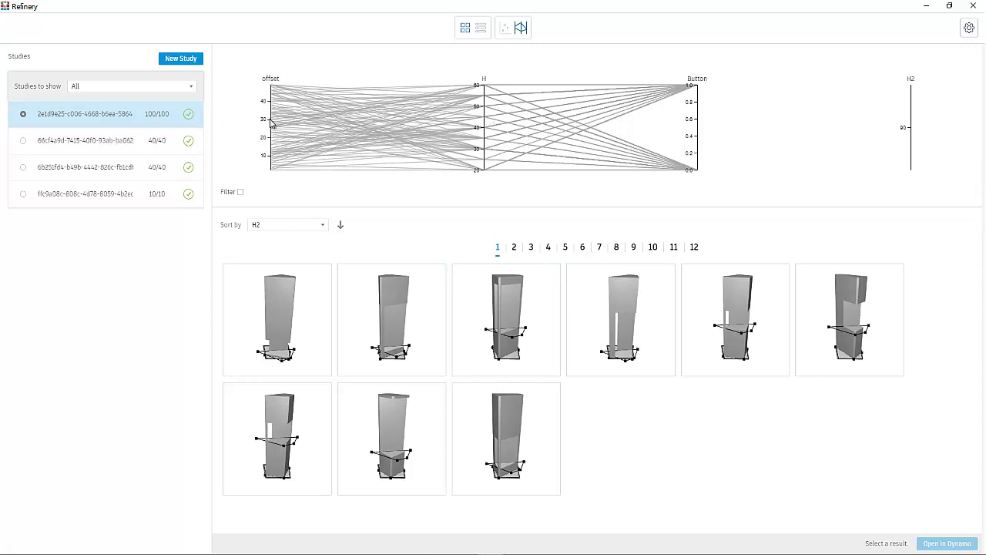
Filter the new study to offset about 15–22 and H from 20 to 60
left_click(240, 192)
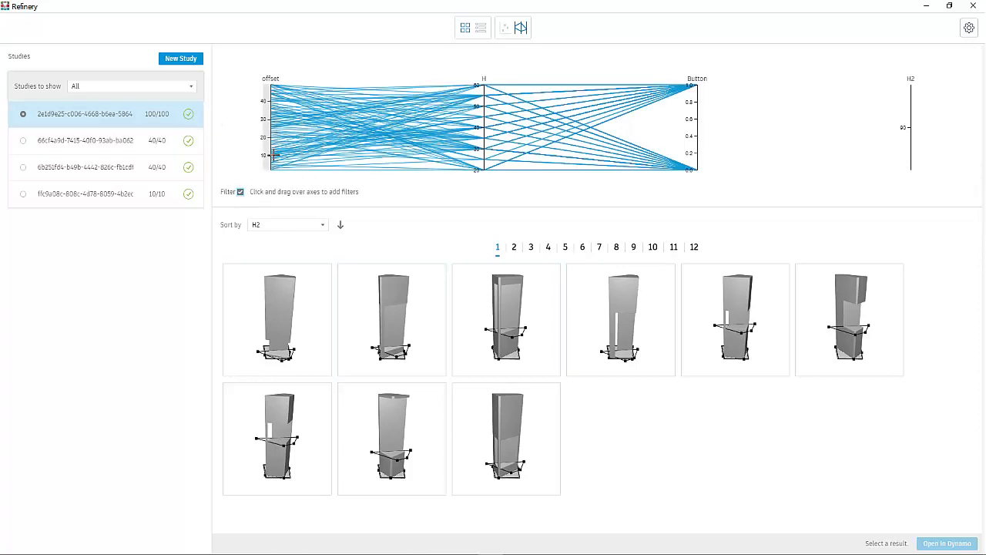
left_click_drag(269, 146, 269, 132)
left_click_drag(480, 135, 487, 94)
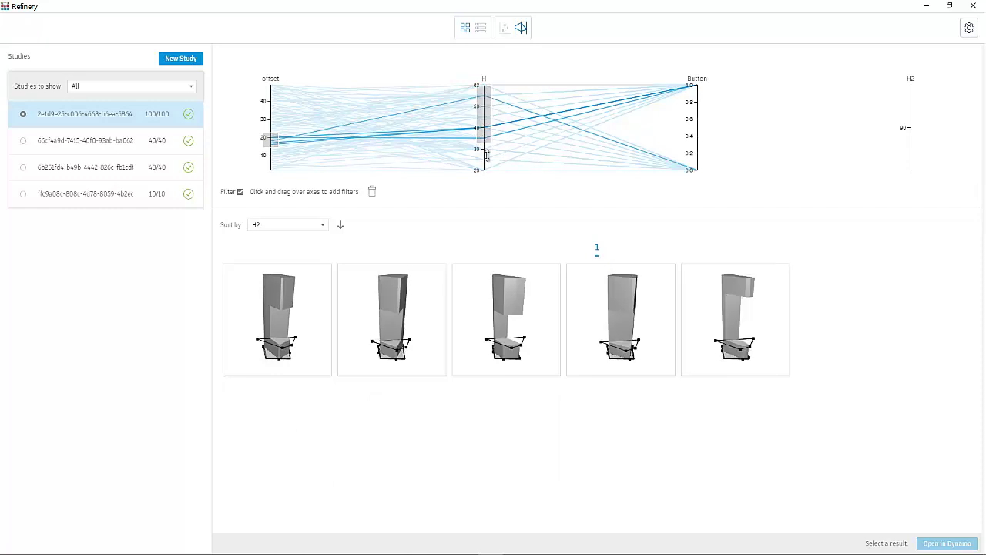
left_click_drag(486, 155, 488, 187)
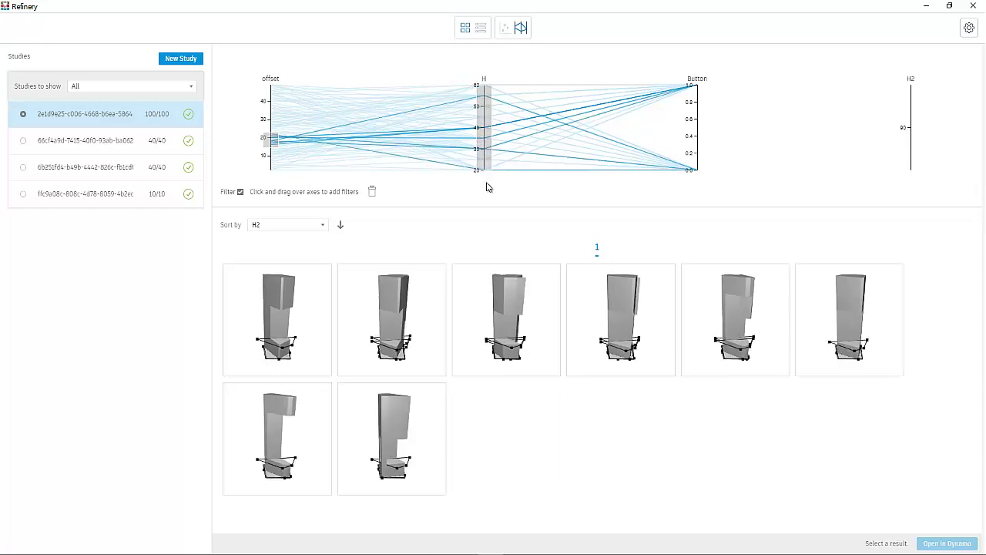
Inspect several of the filtered towers from different angles and return to the Dynamo graph
left_click(418, 331)
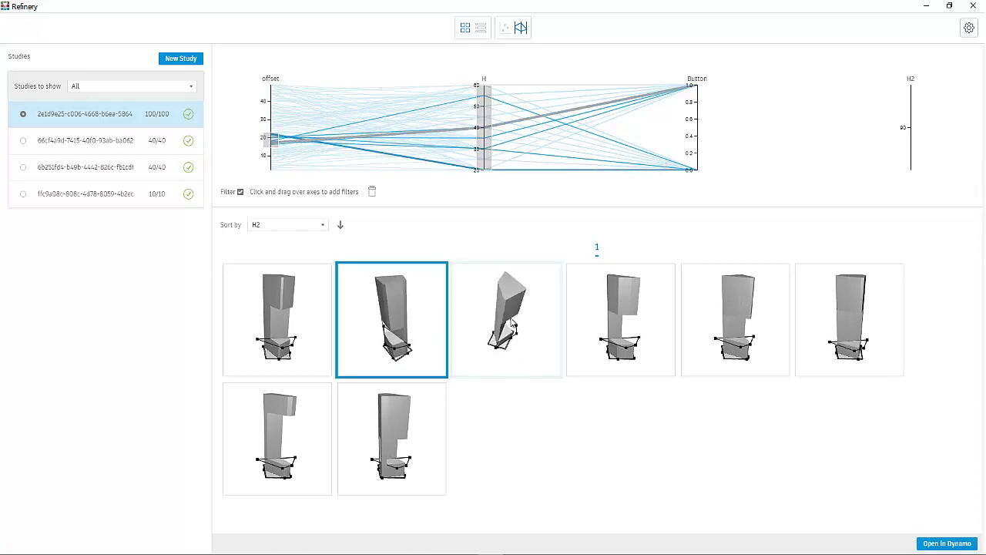
left_click(509, 324)
left_click(392, 435)
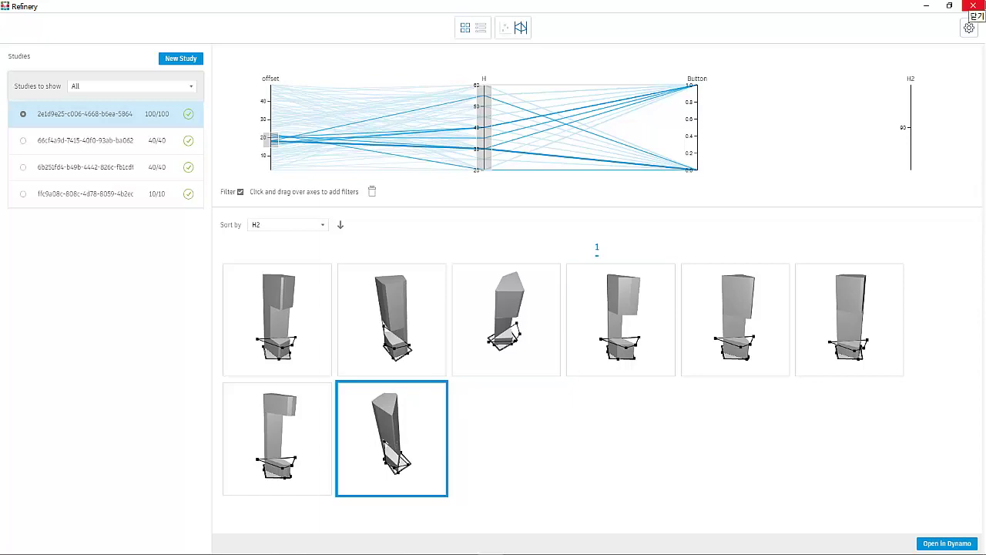
left_click(955, 6)
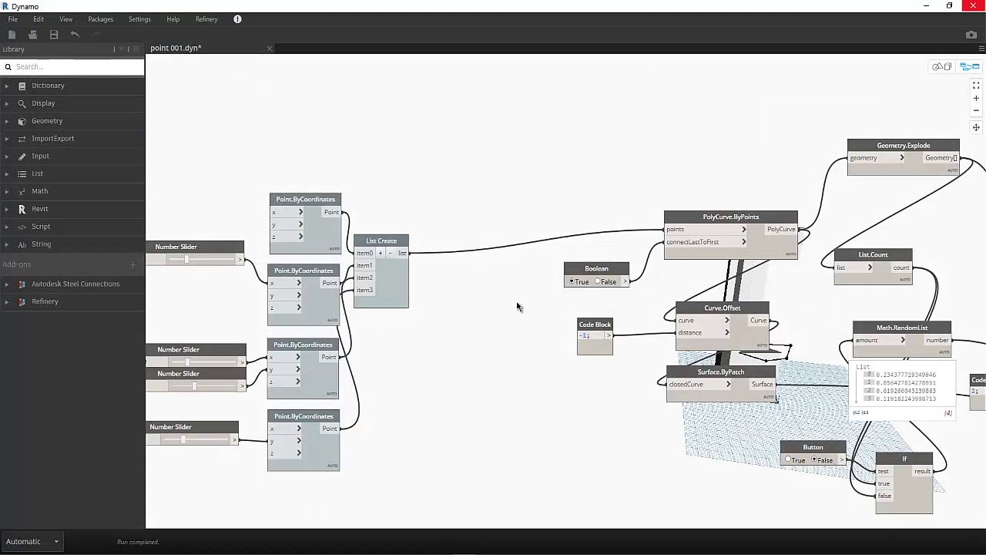
scroll(517, 307, "down", 5)
middle_click_drag(561, 259, 460, 277)
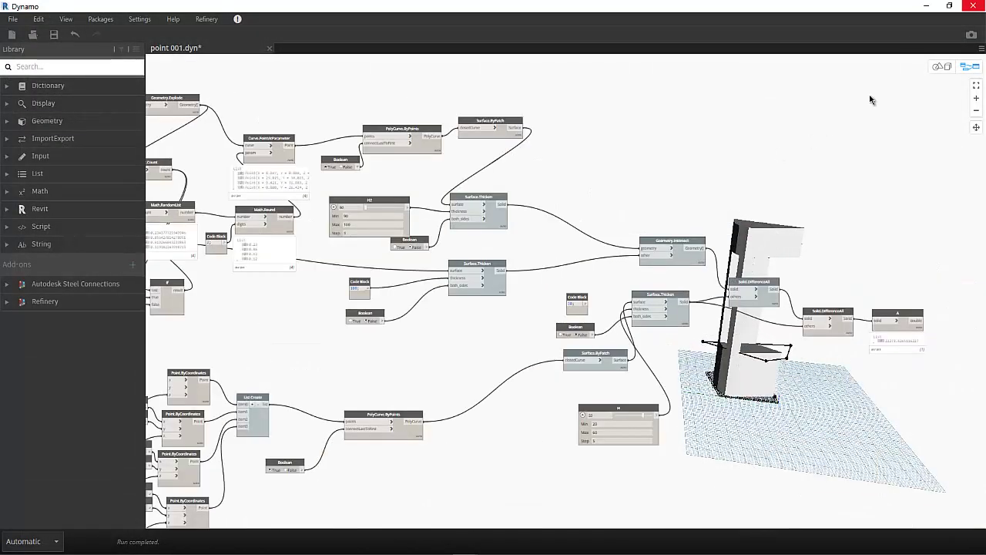